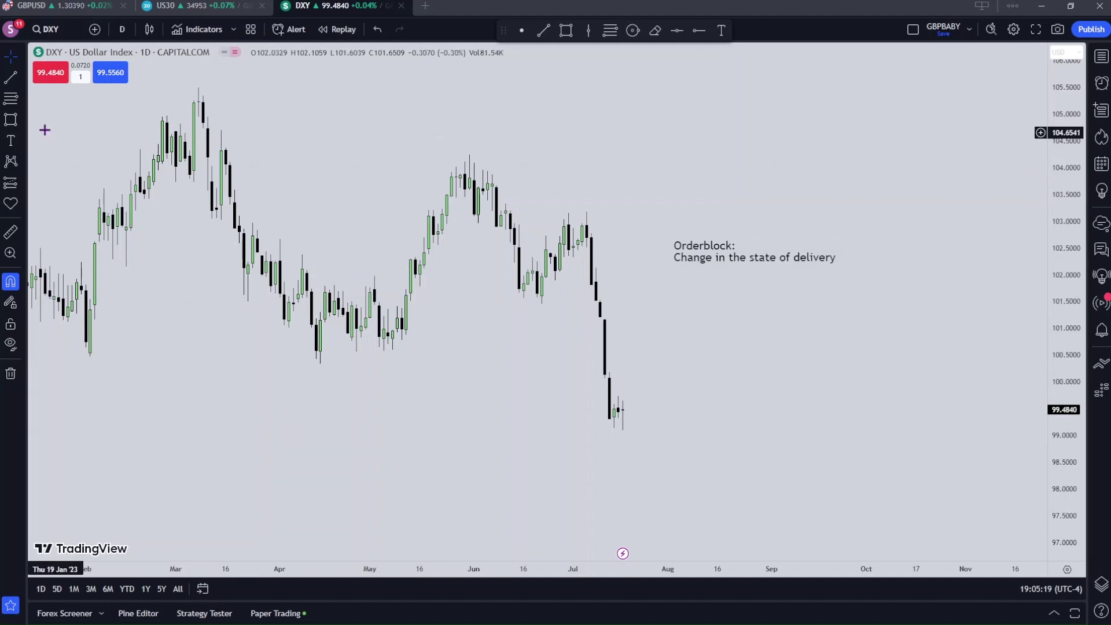
Draw a narrow blue rectangle over the small bullish candles in early July, spanning prices from 102.3239 to 102.9609.
click(10, 122)
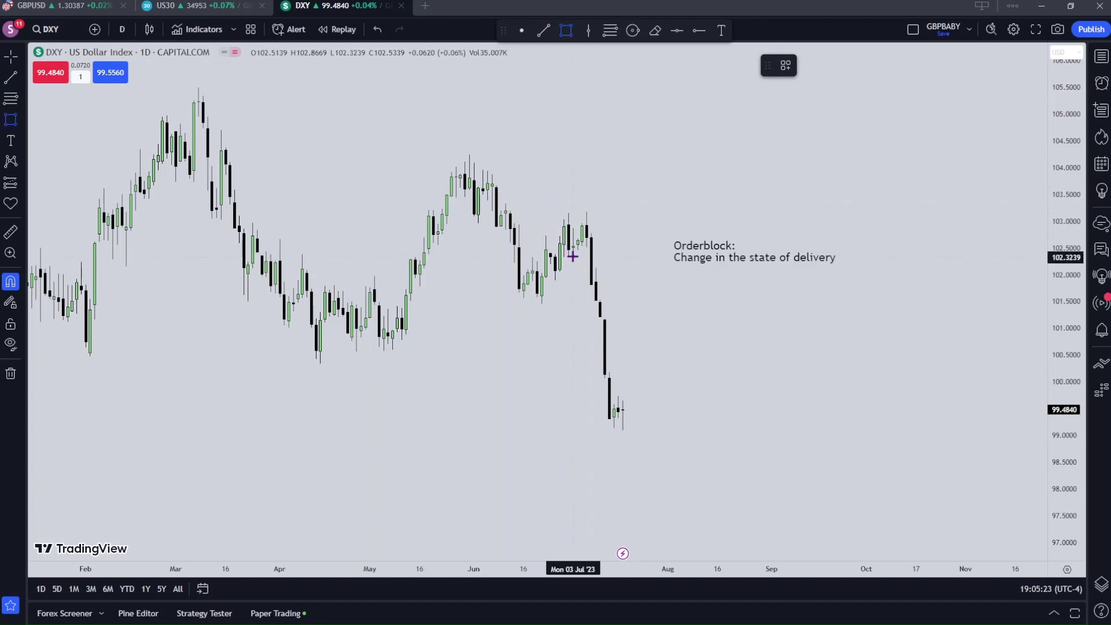
drag(578, 229, 581, 225)
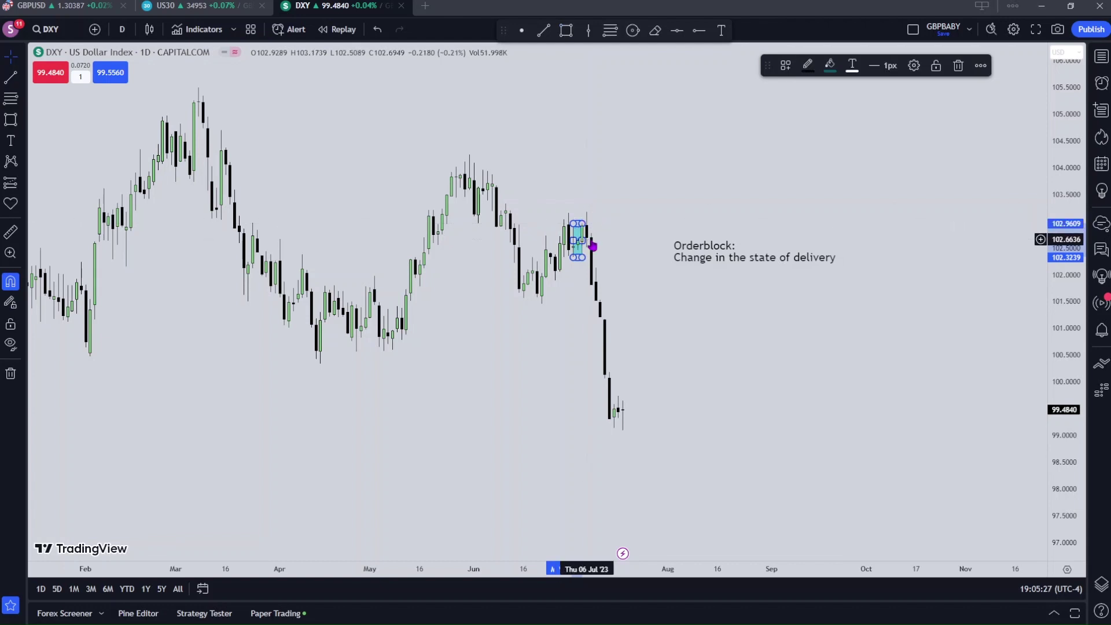
click(612, 221)
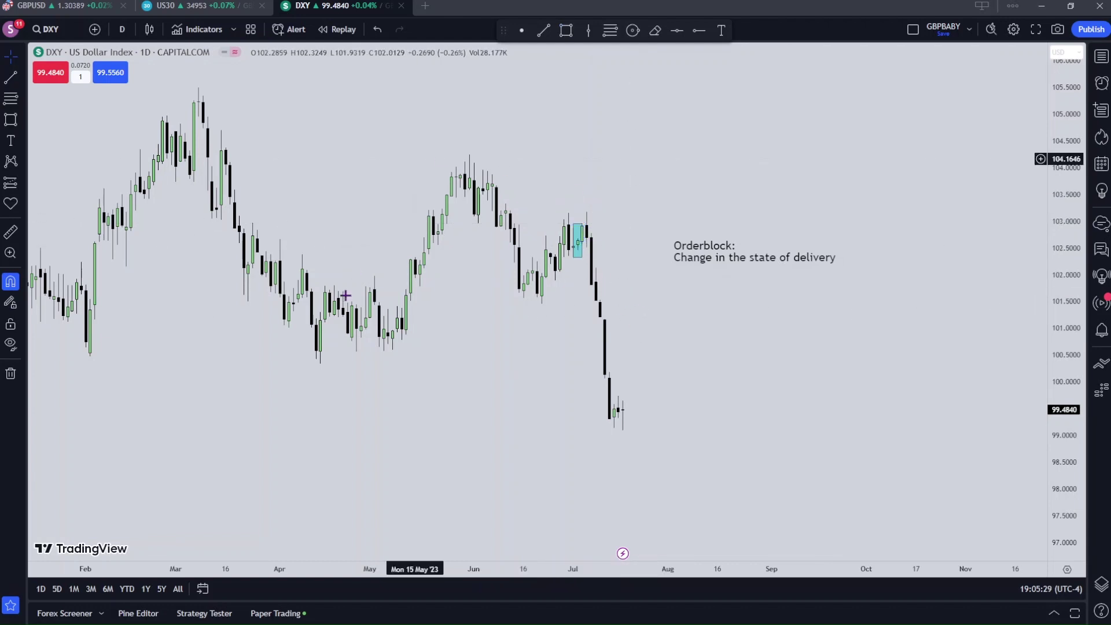
Edit the Orderblock note, putting a dash before its definition and adding the line "- For qualification, it must be paired with a FVG".
scroll(541, 253, up, 3)
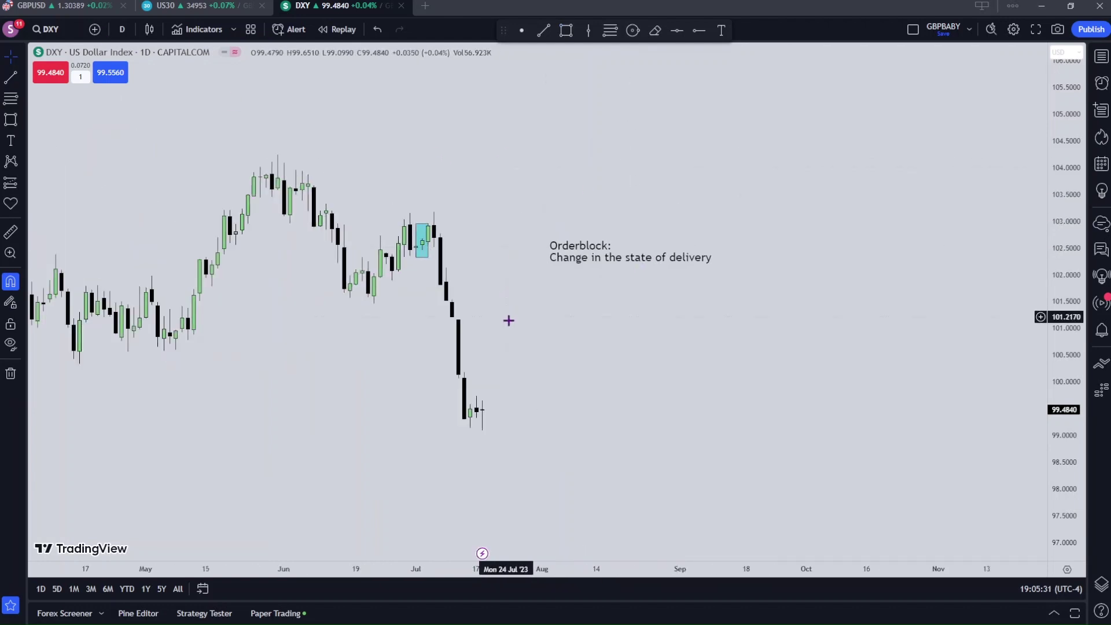
drag(489, 295, 623, 307)
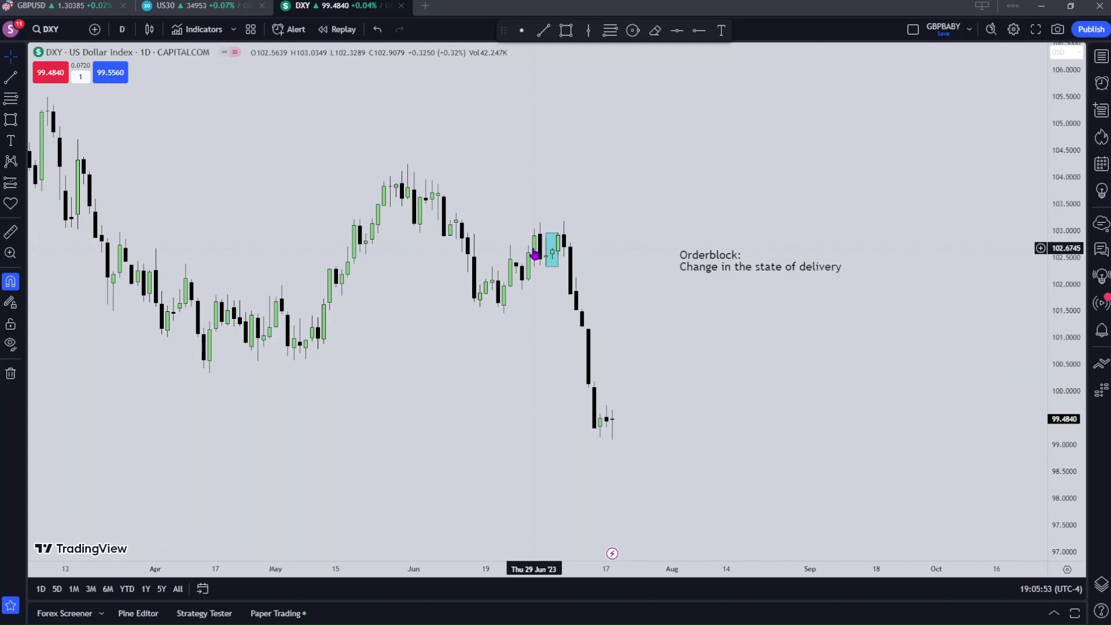
scroll(536, 260, up, 2)
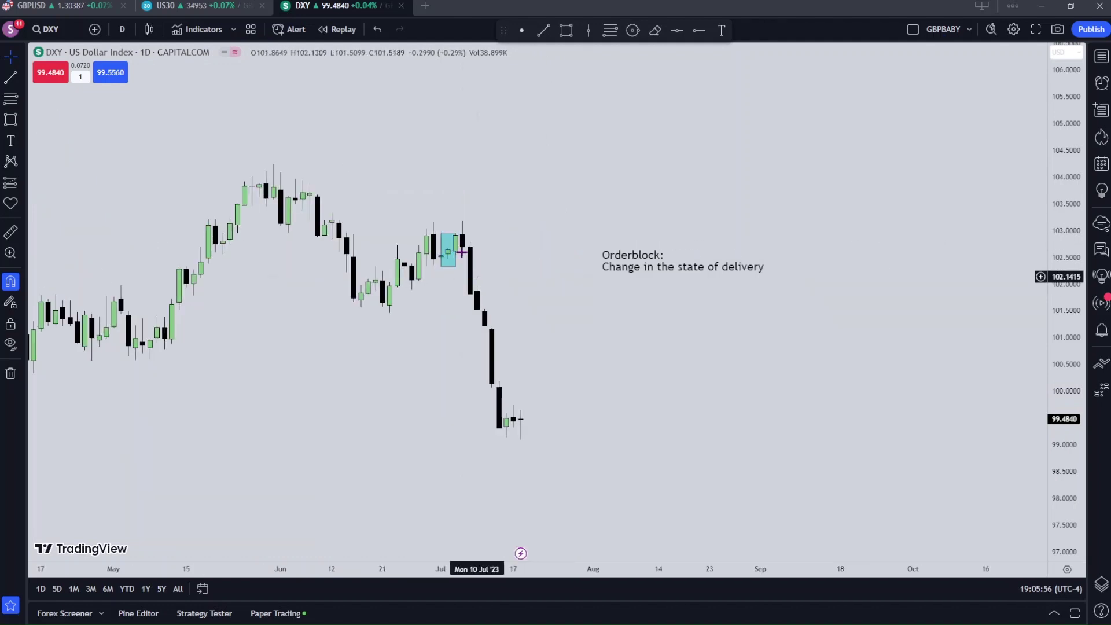
click(756, 273)
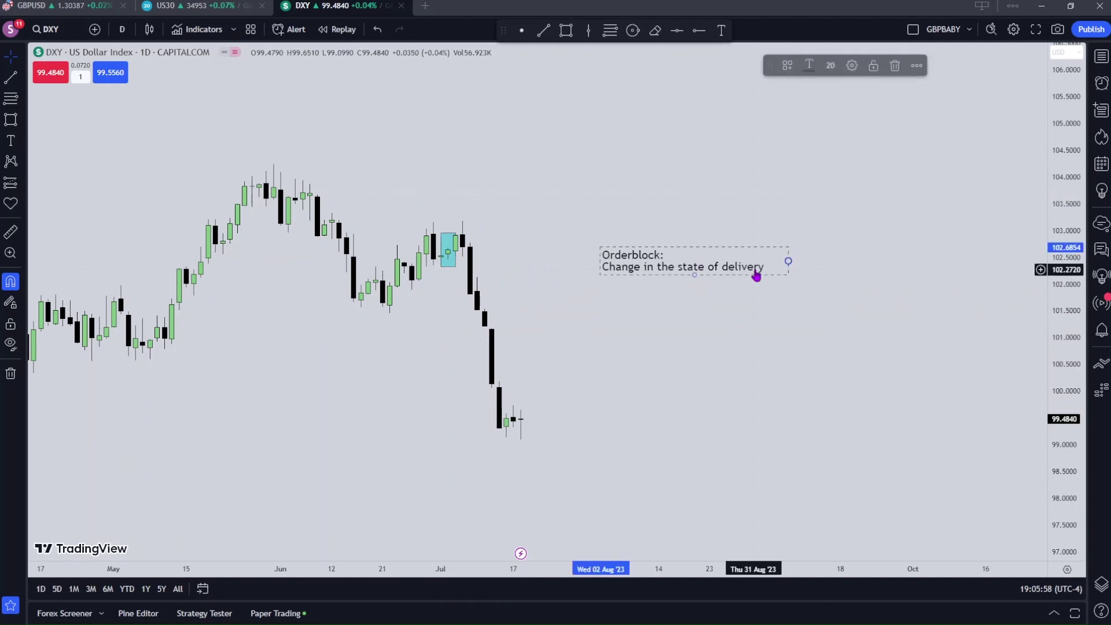
double_click(763, 272)
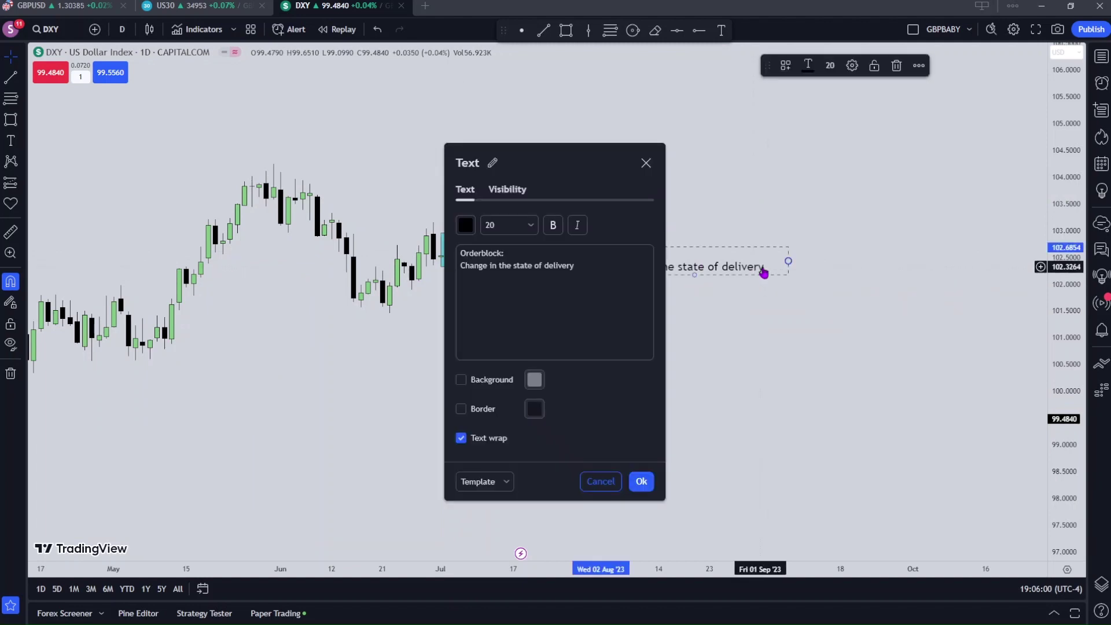
key(Escape)
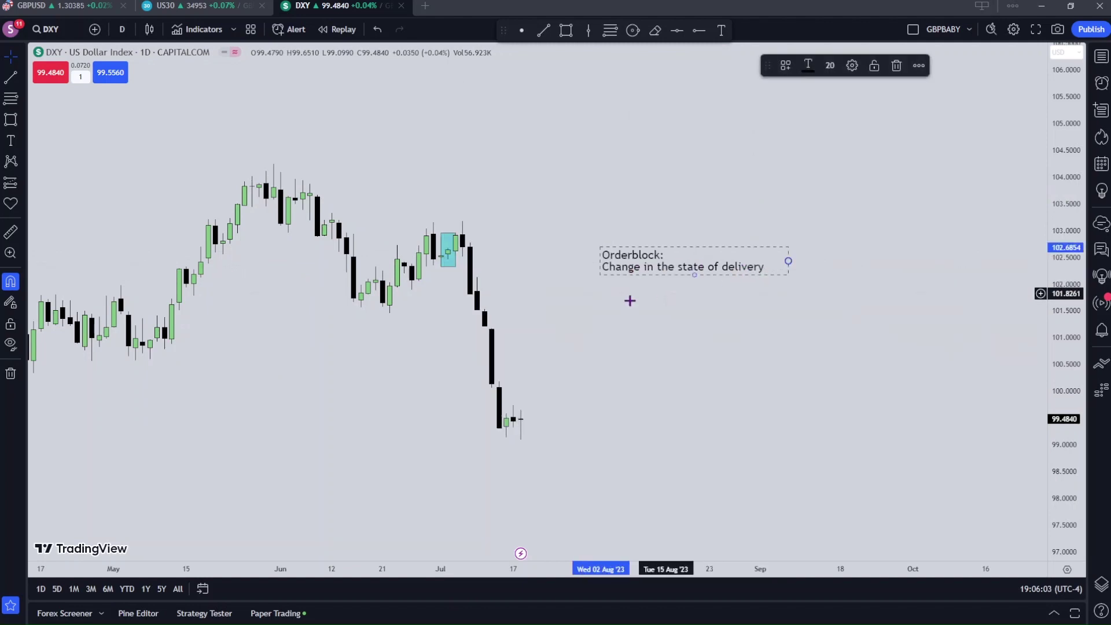
double_click(726, 275)
click(603, 267)
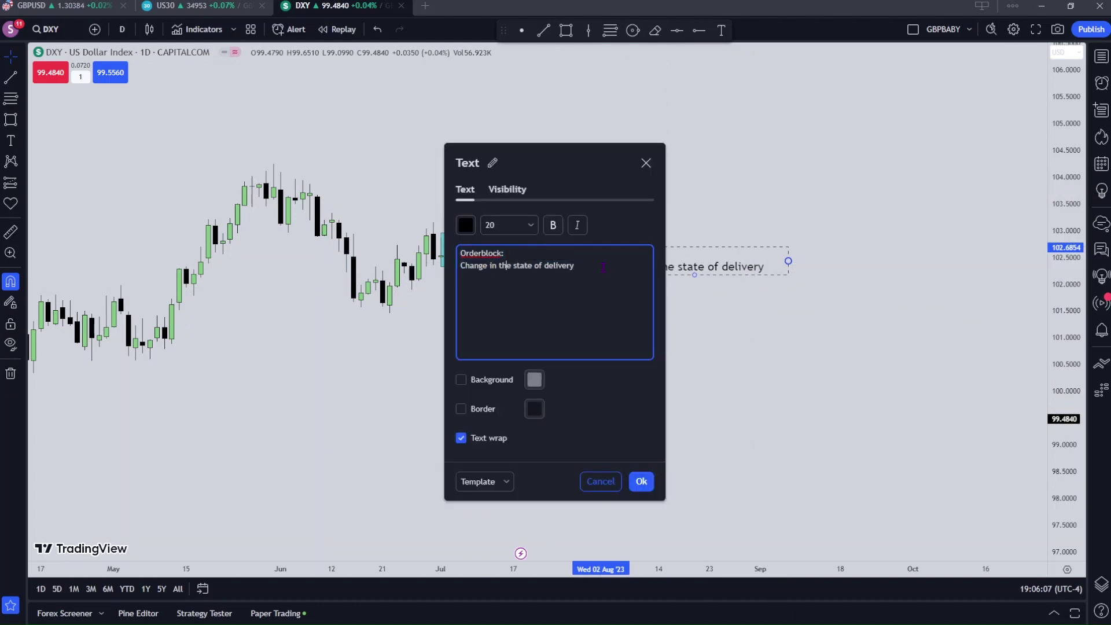
text(-)
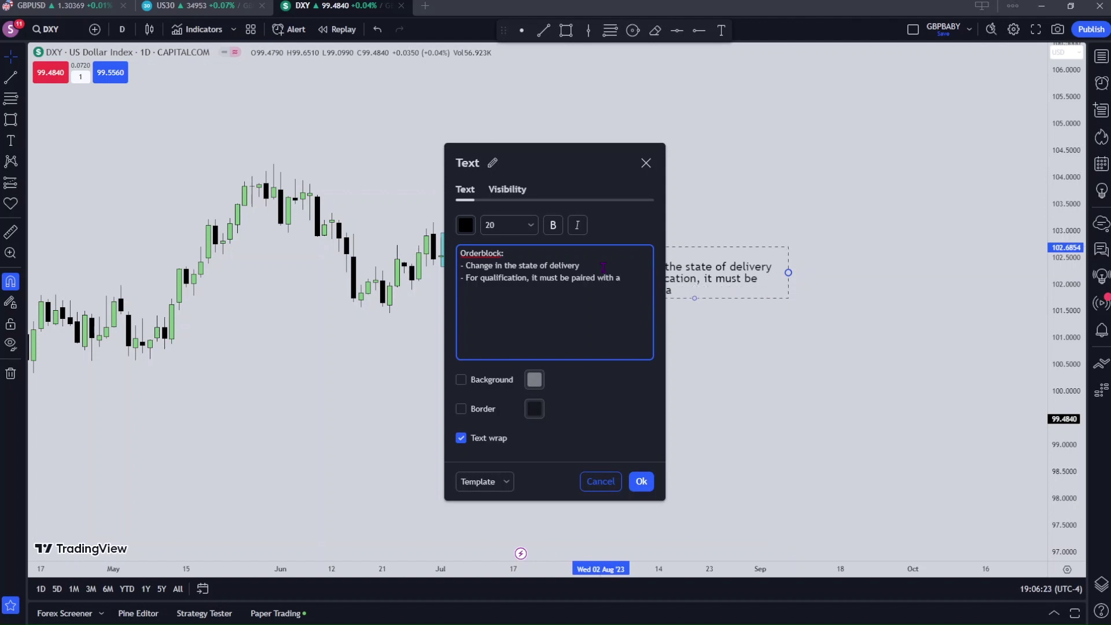
click(641, 481)
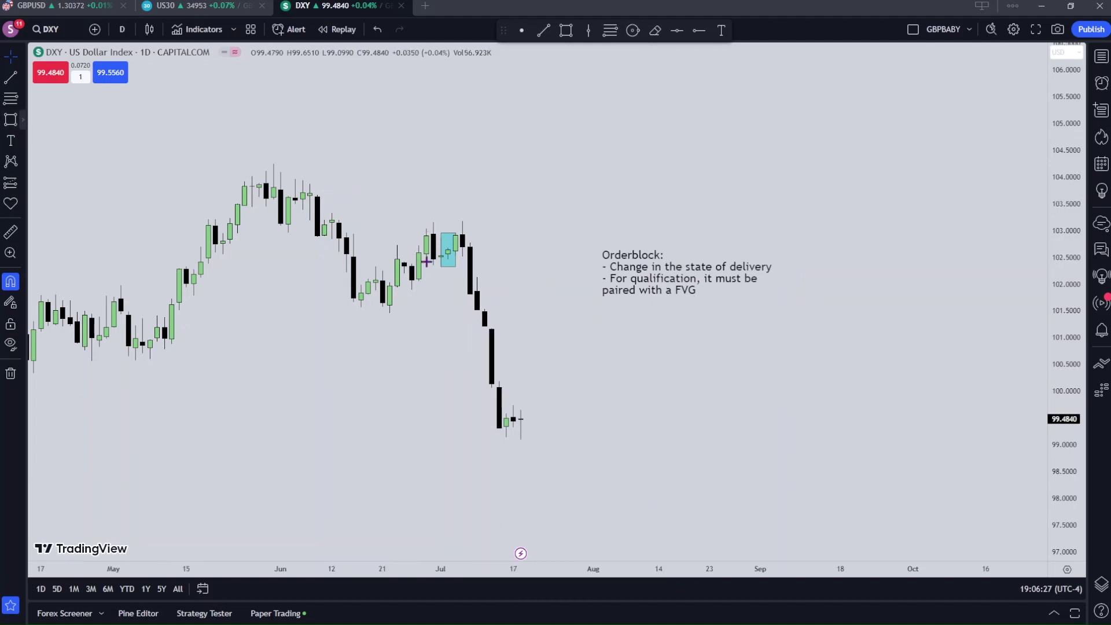
Draw a rectangle over the July price gap below the first zone, from 102.5089 to 102.1309, and fill it orange.
key(alt+shift+r)
drag(462, 256, 477, 277)
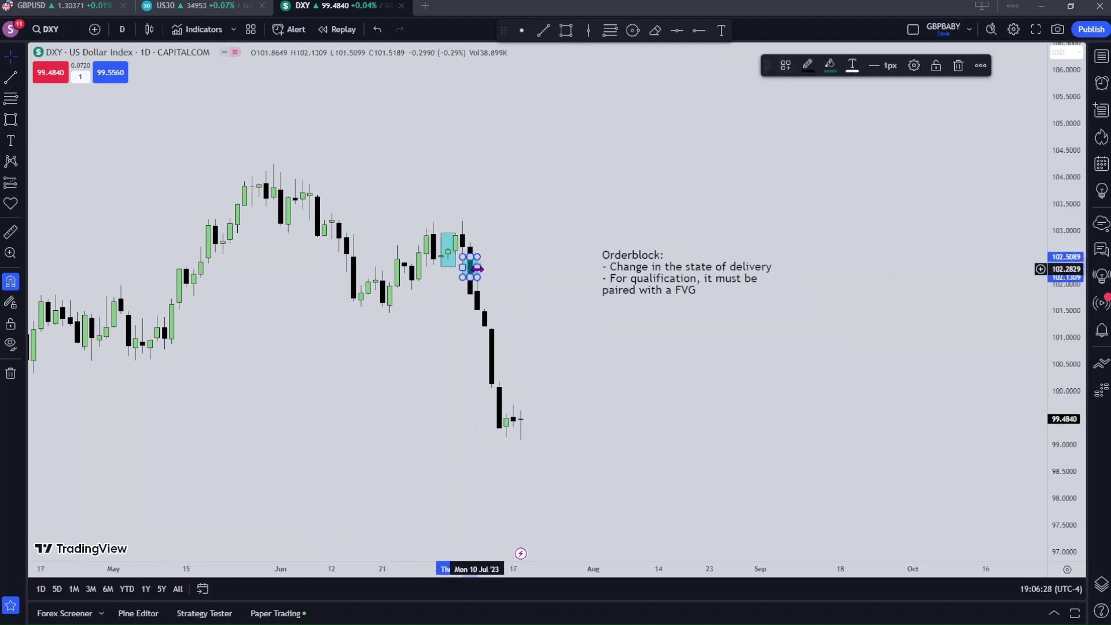
click(830, 65)
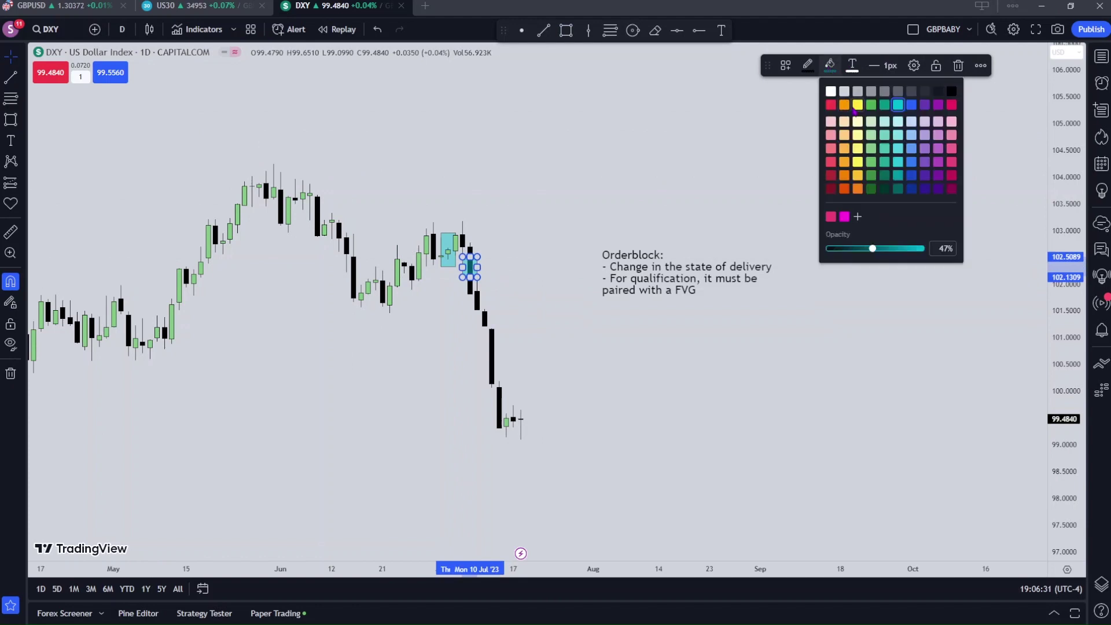
click(844, 104)
click(568, 129)
Switch the DXY chart to the 4-hour timeframe and examine the price action within both marked zones.
drag(532, 222, 602, 224)
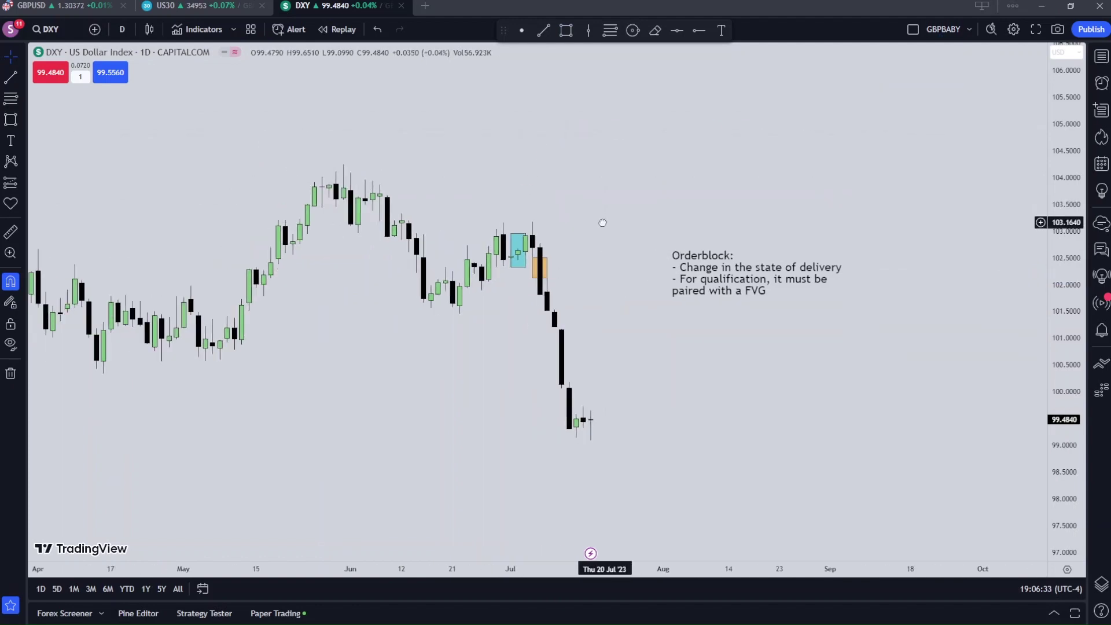
drag(535, 229, 520, 208)
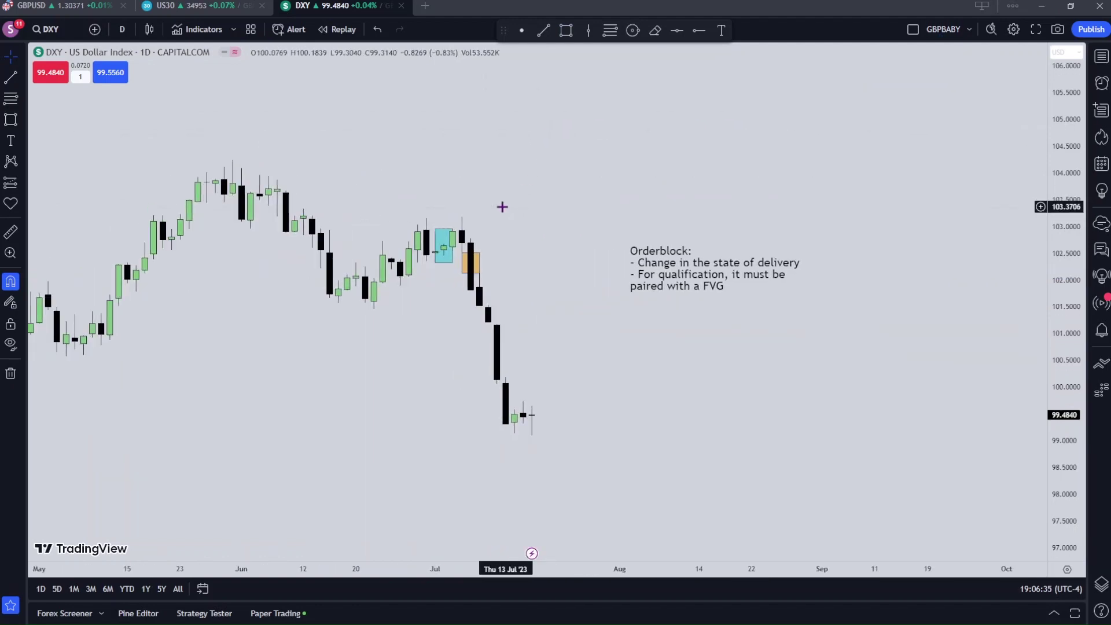
click(443, 240)
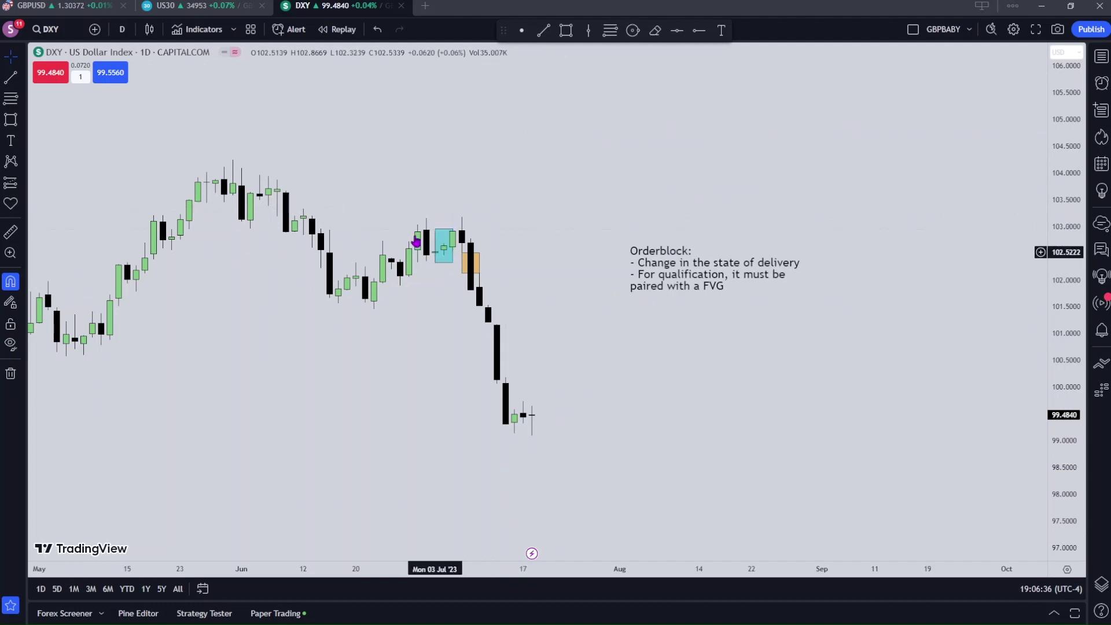
click(262, 91)
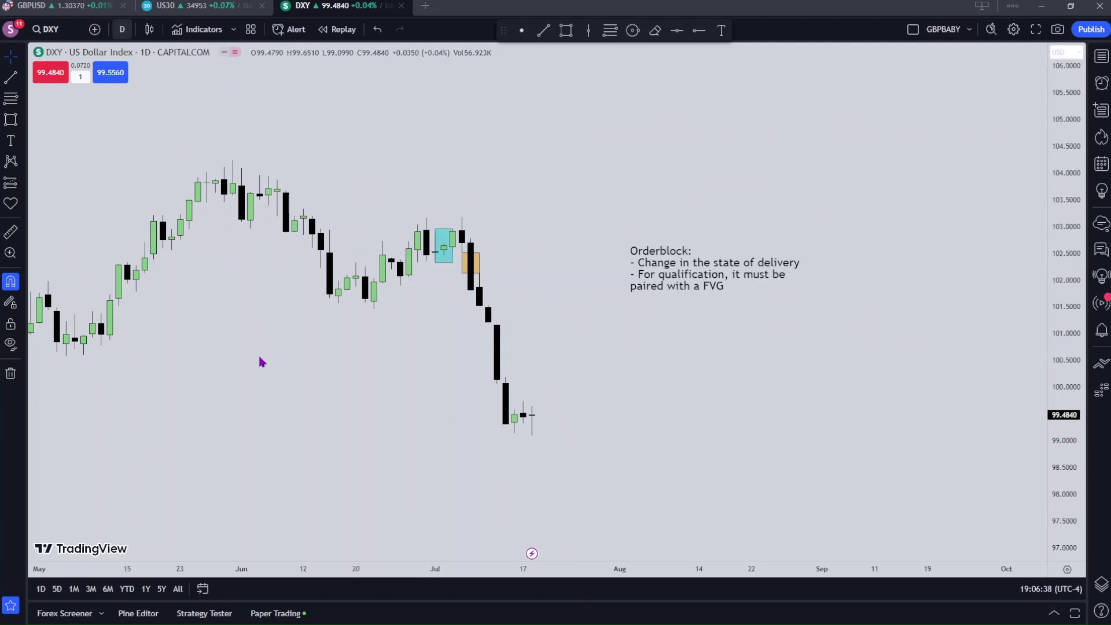
click(122, 29)
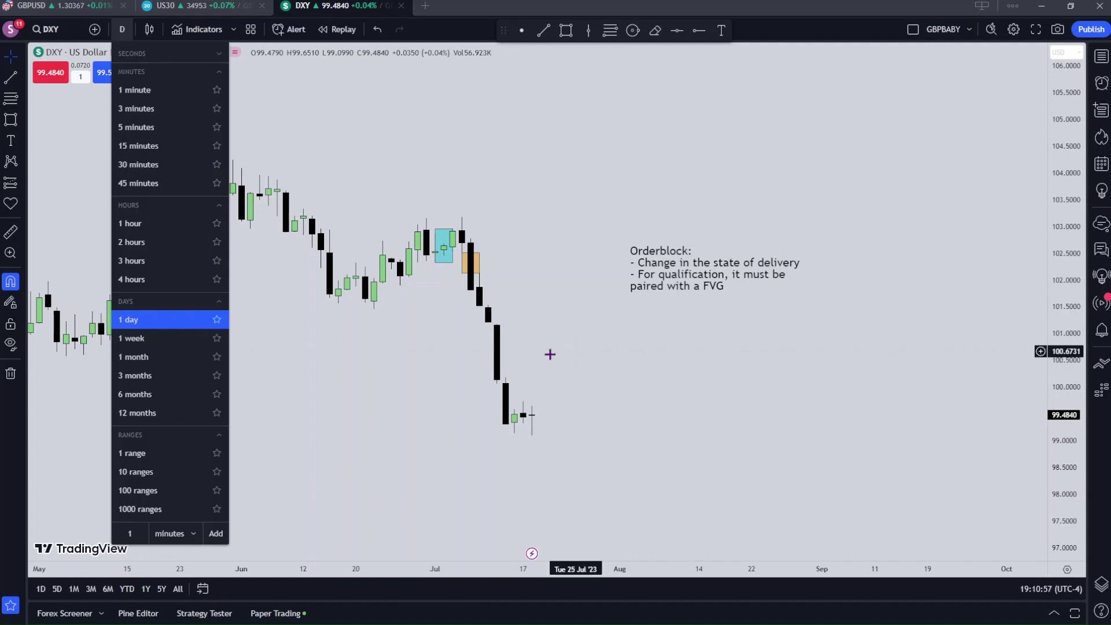
click(122, 29)
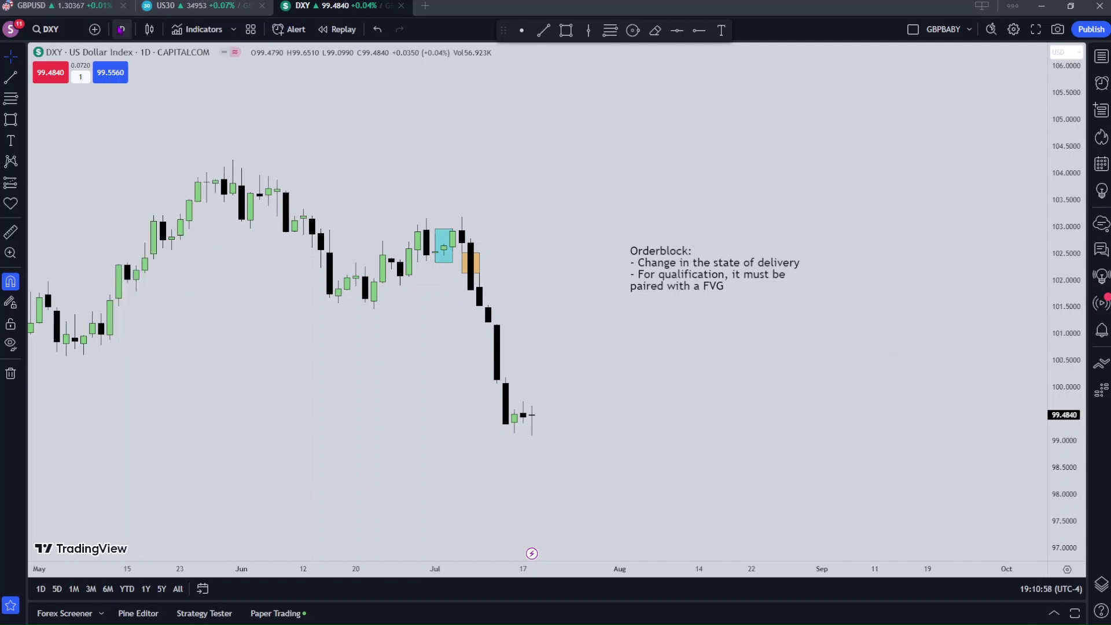
click(122, 29)
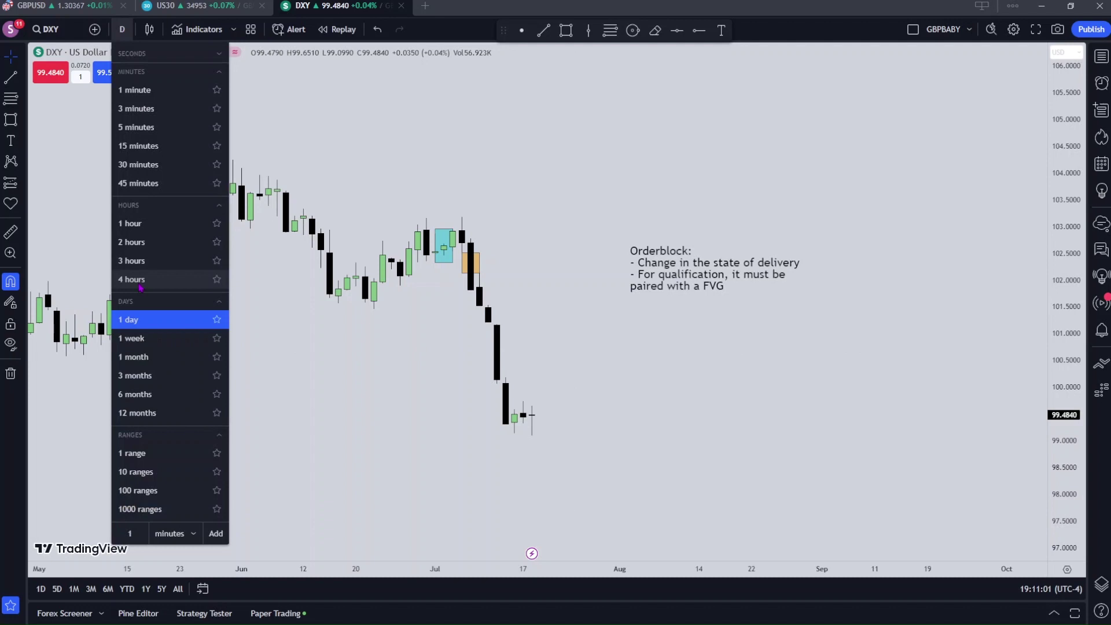
click(133, 279)
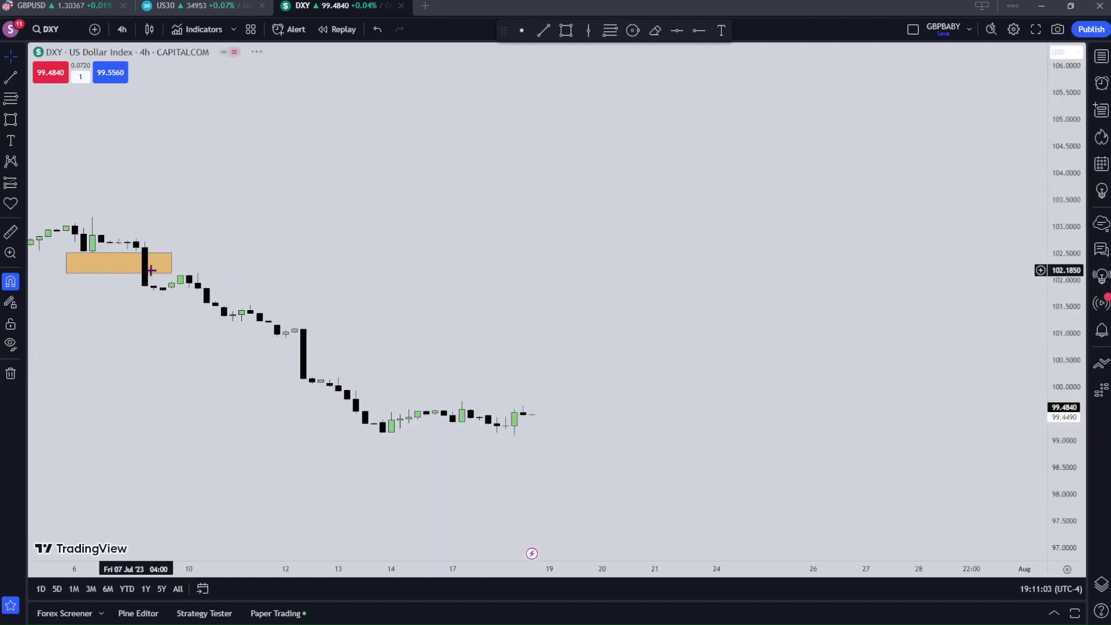
scroll(340, 280, down, 4)
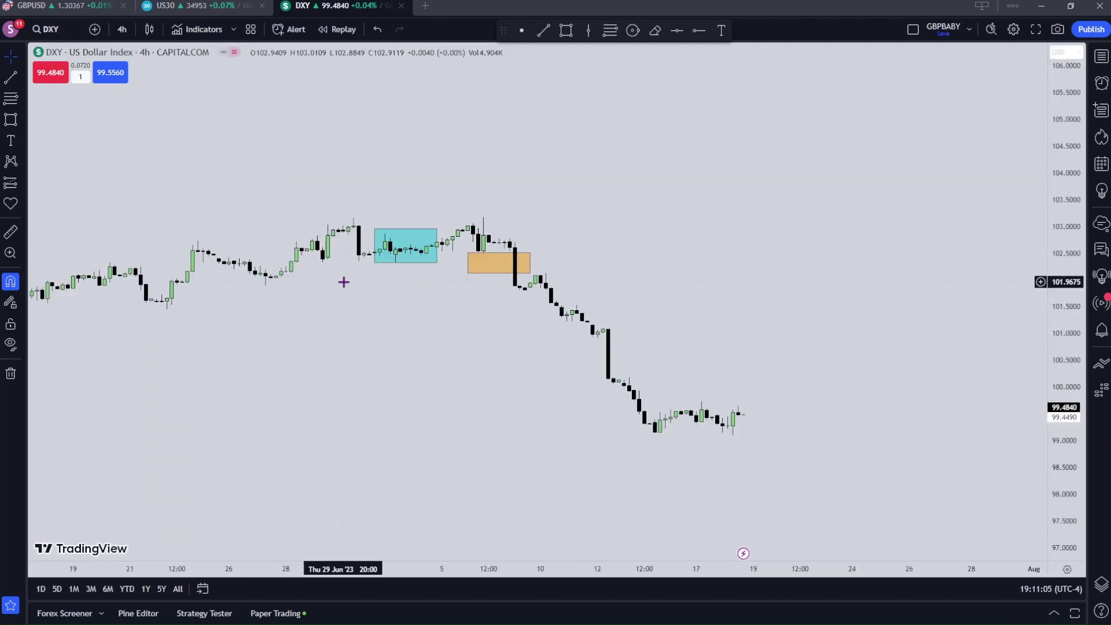
scroll(1021, 350, down, 2)
drag(1048, 393, 934, 97)
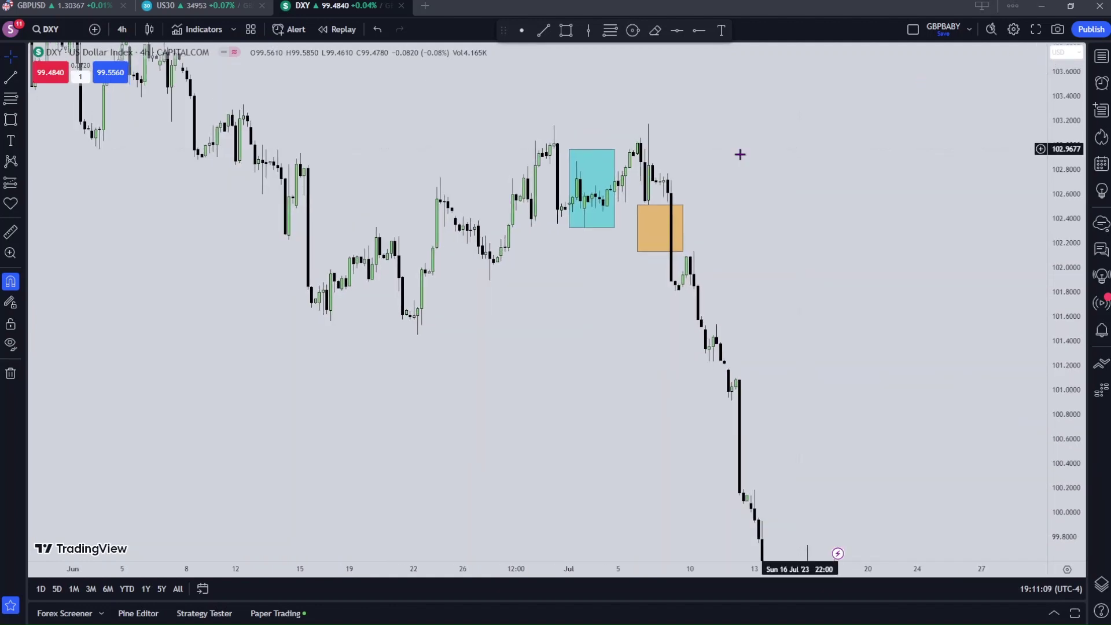
Try resizing the blue order block rectangle from its upper-left corner on the 4-hour chart, and undo the resize.
scroll(740, 155, up, 2)
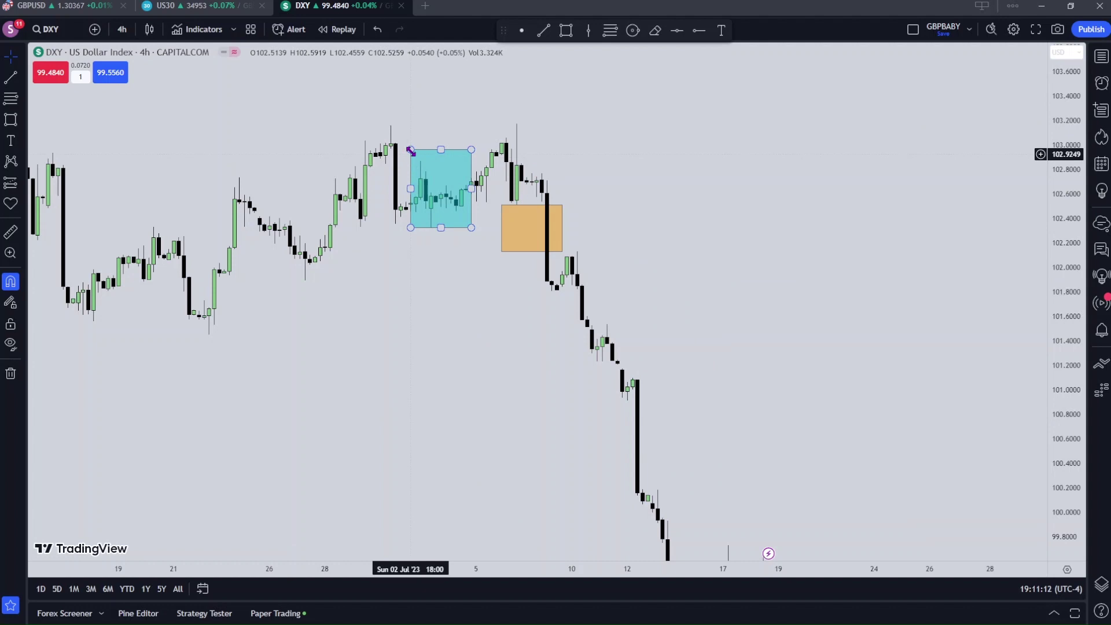
drag(411, 150, 450, 160)
key(ctrl+z)
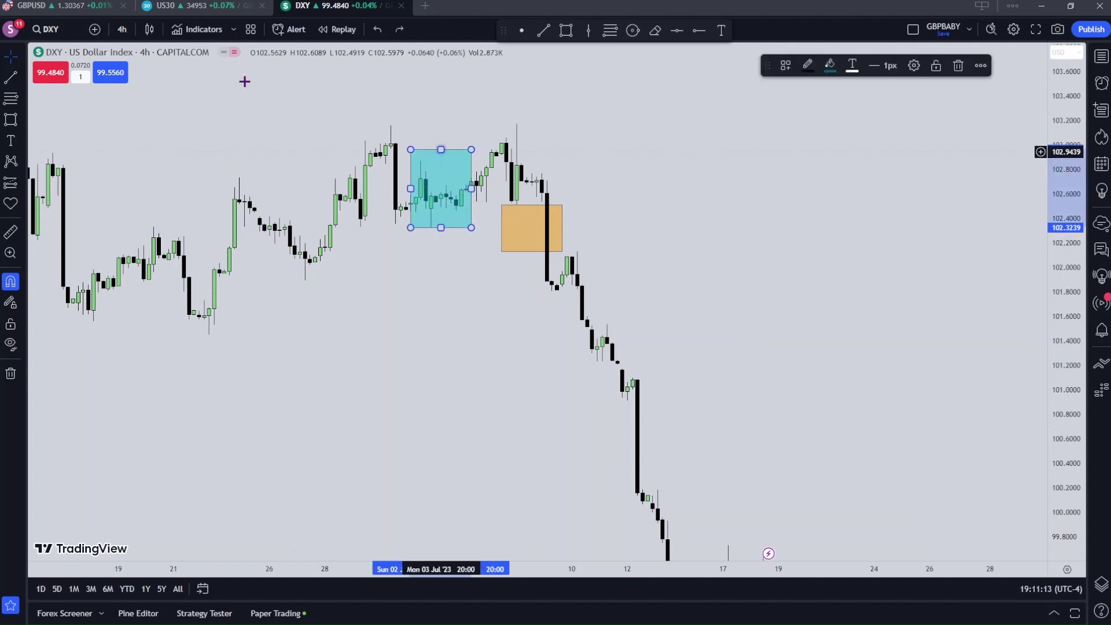
Return the chart to the 1-day timeframe and widen the blue rectangle on both sides to reach the neighbouring bearish candles.
click(122, 29)
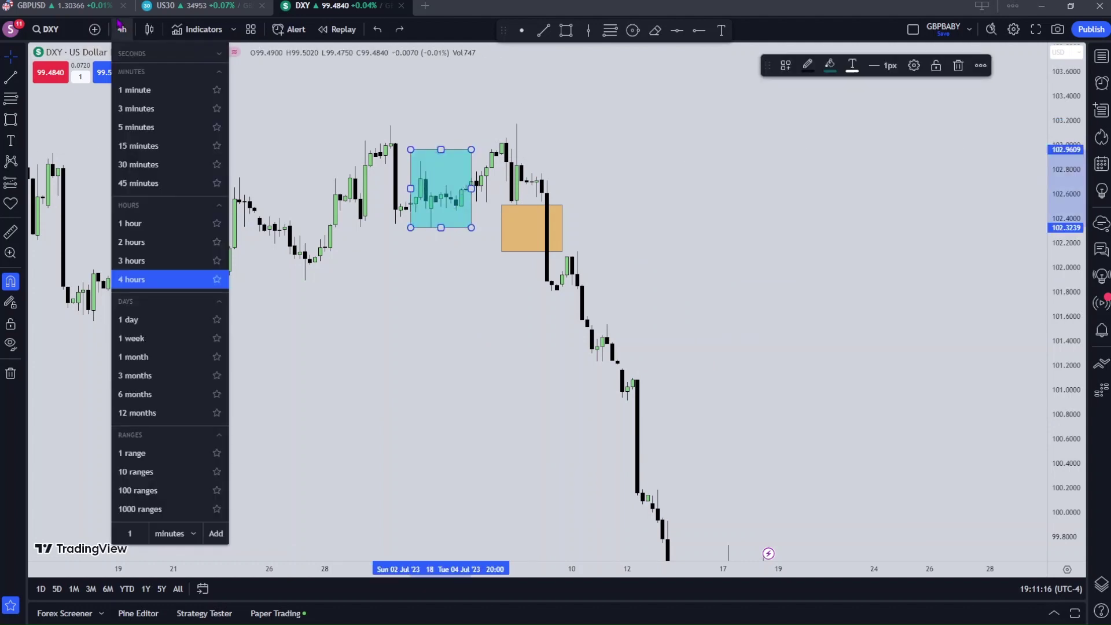
click(147, 322)
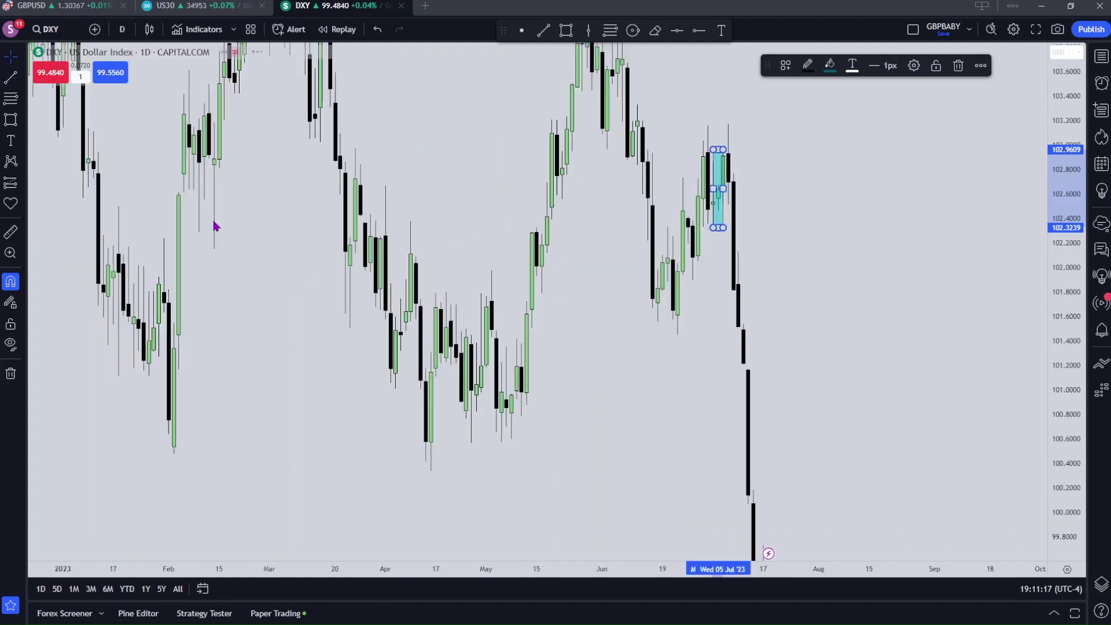
scroll(592, 268, up, 3)
click(652, 186)
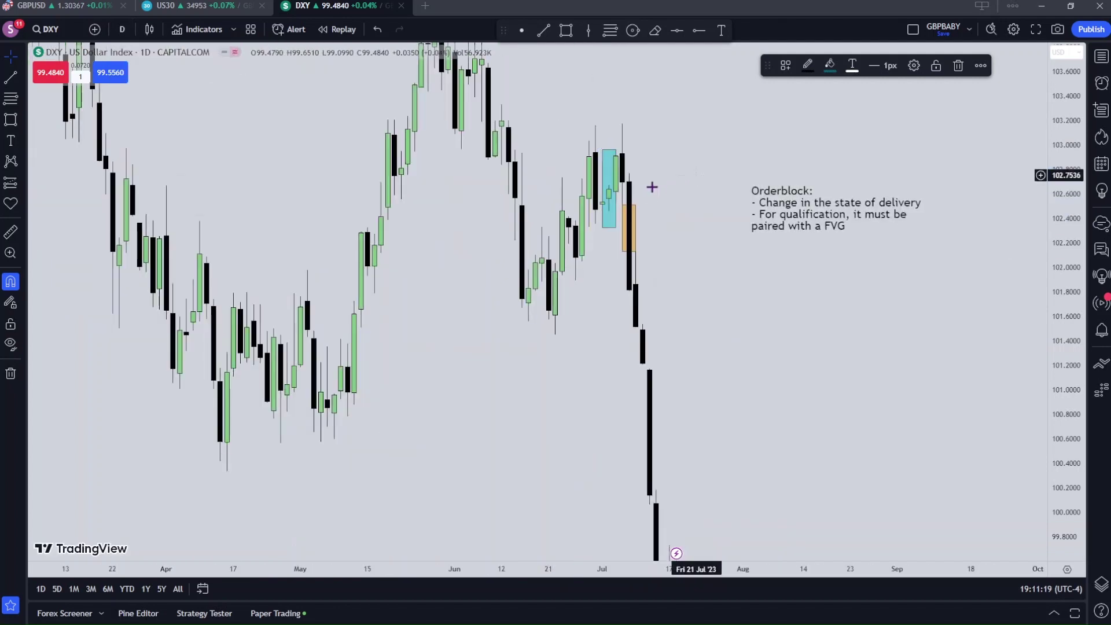
drag(622, 191, 594, 205)
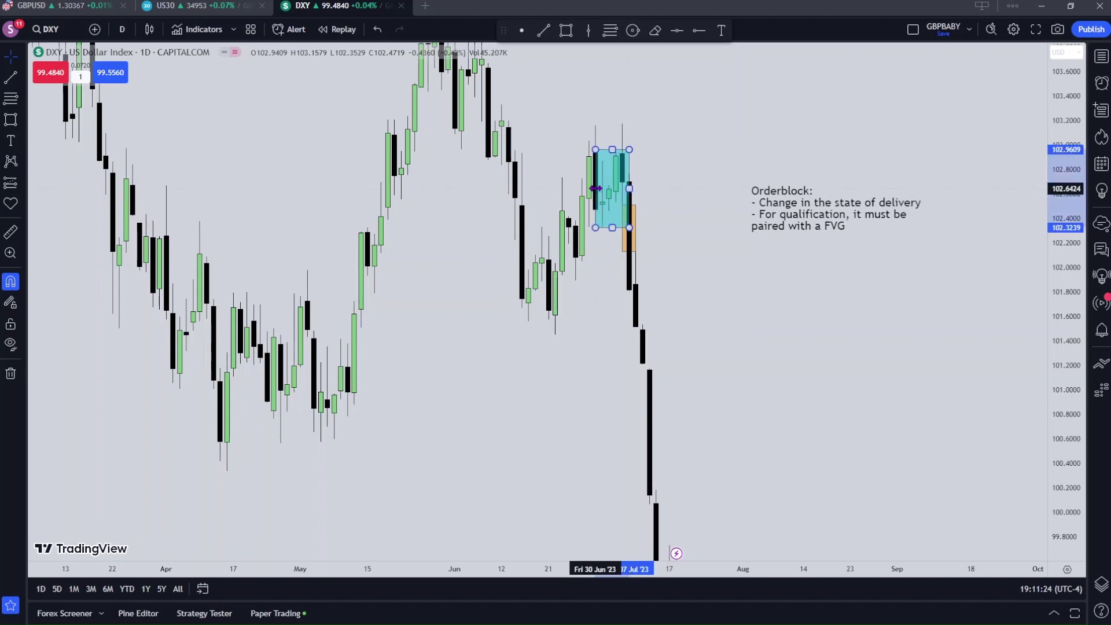
Switch to the 4-hour timeframe and enlarge the price scale to examine the widened order block and the orange gap.
click(121, 29)
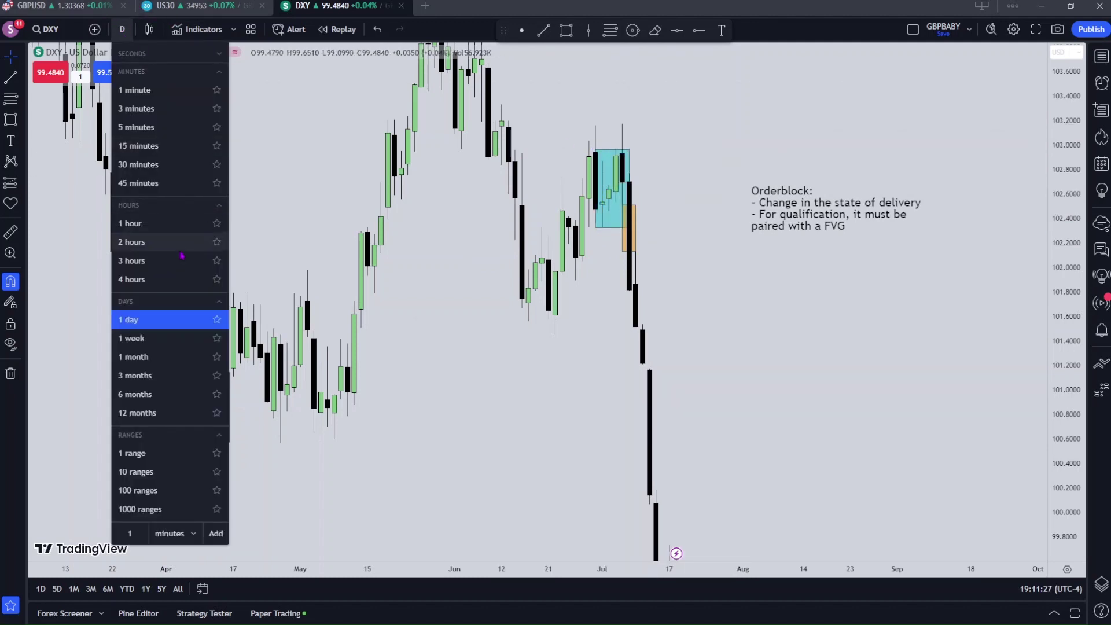
click(158, 281)
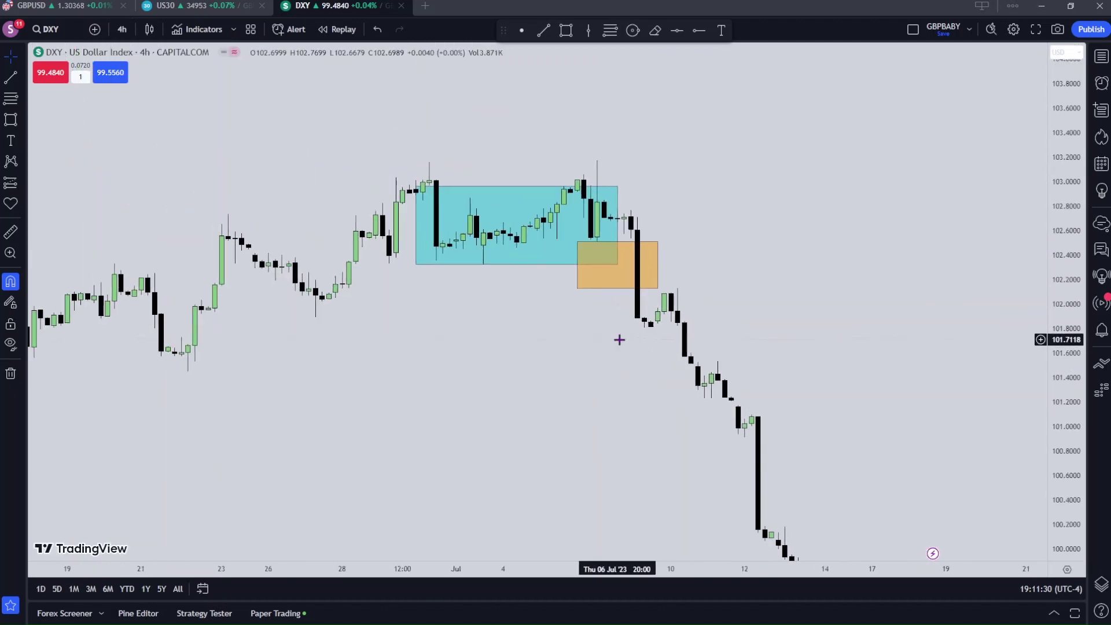
drag(1076, 290, 1019, 114)
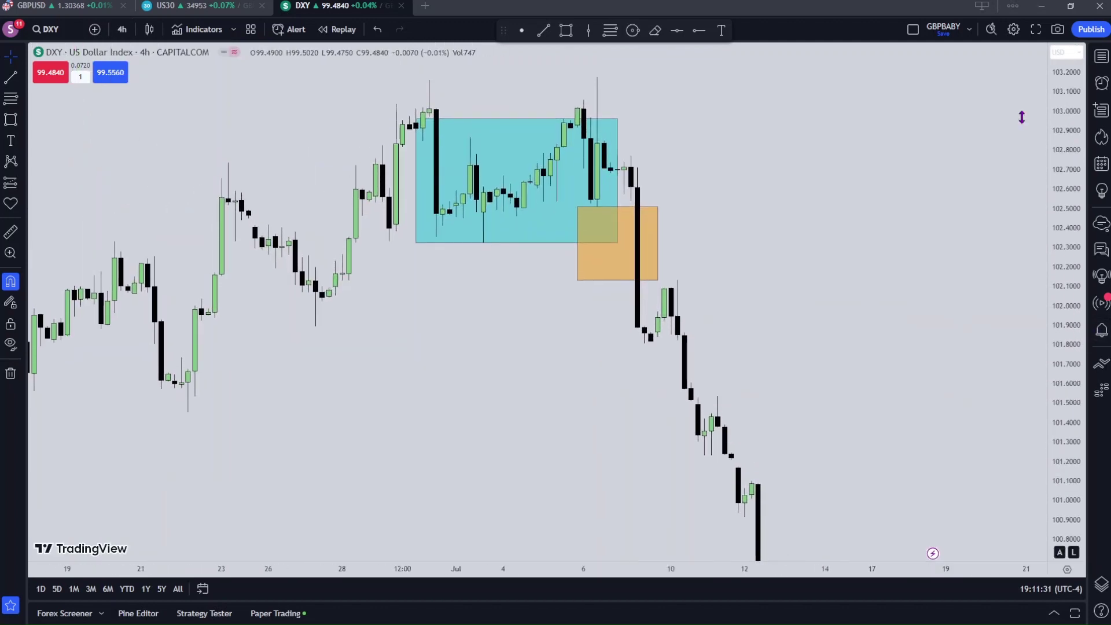
click(437, 232)
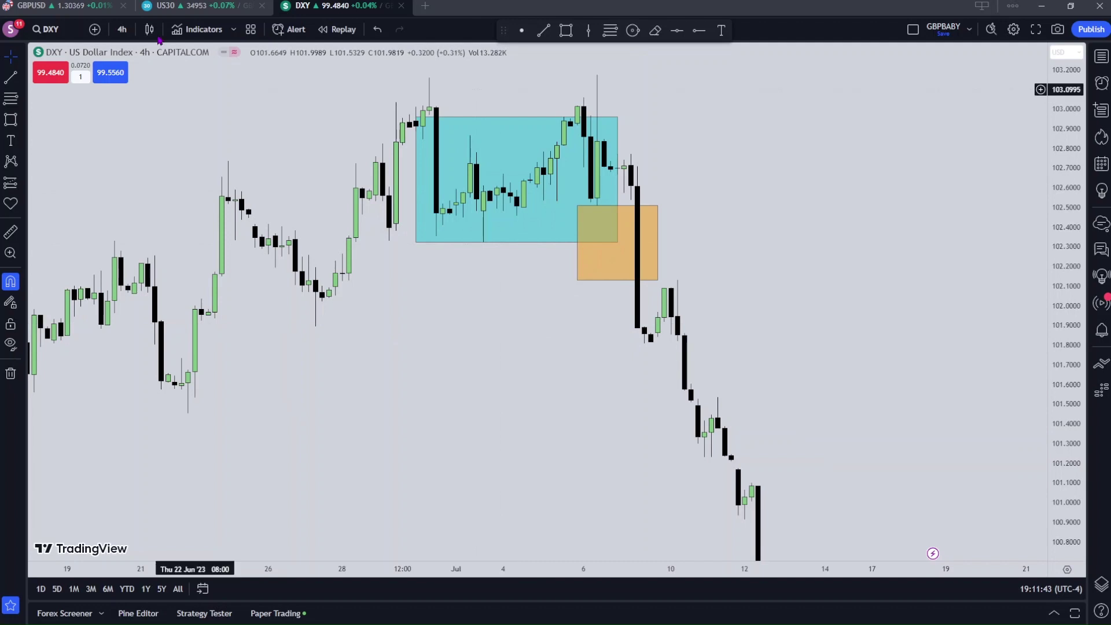
Switch the DXY chart to the 1-day timeframe and examine the candles around the blue order block and orange gap.
click(123, 30)
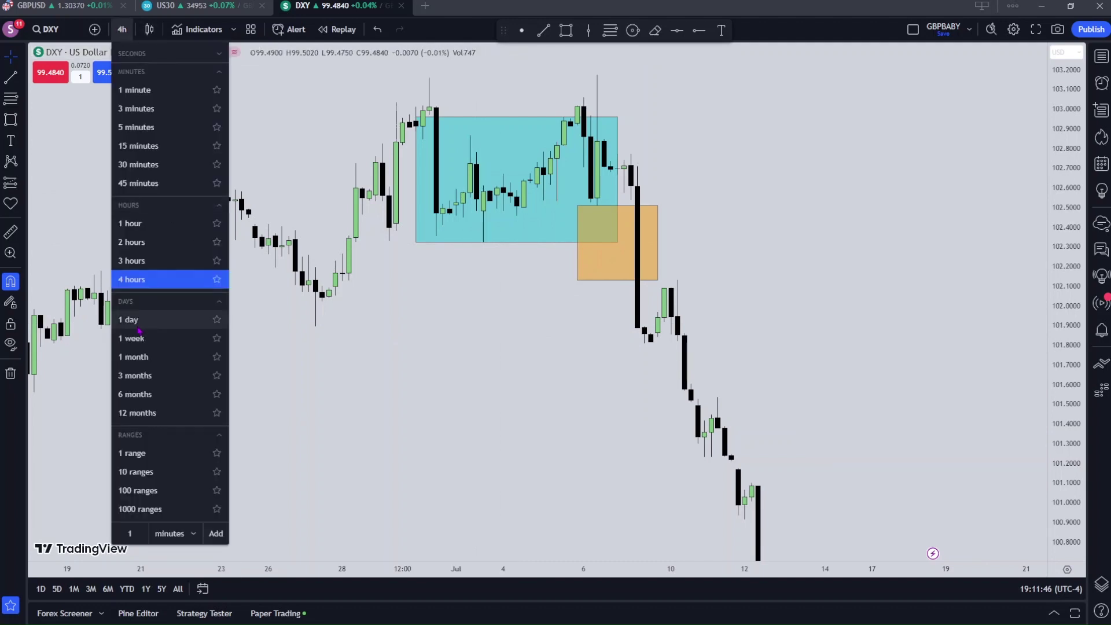
click(137, 321)
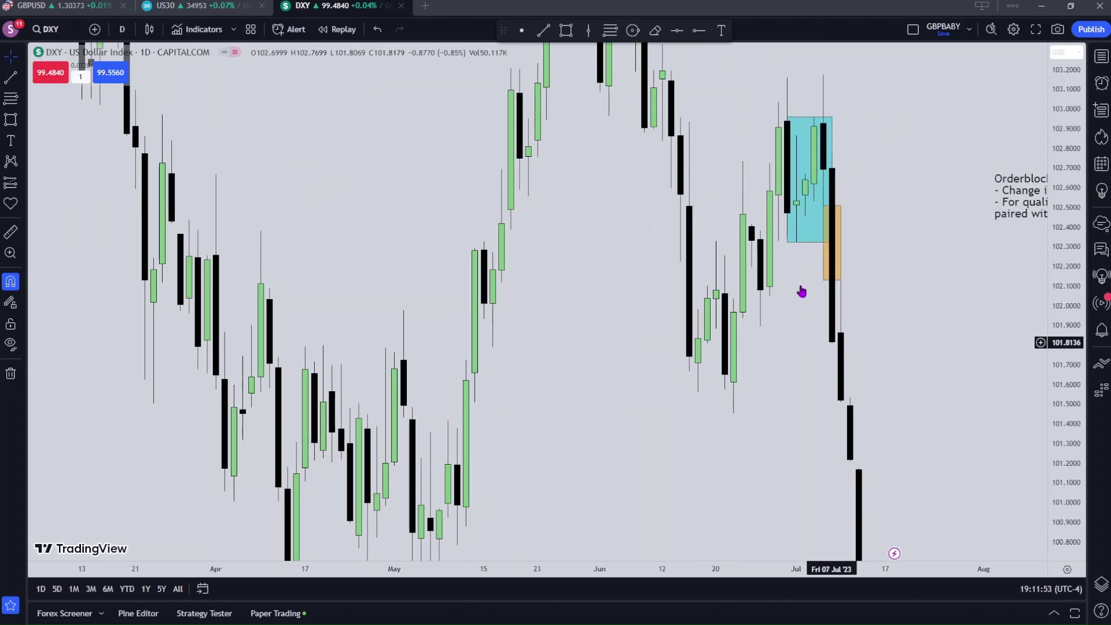
right_click(810, 317)
click(836, 272)
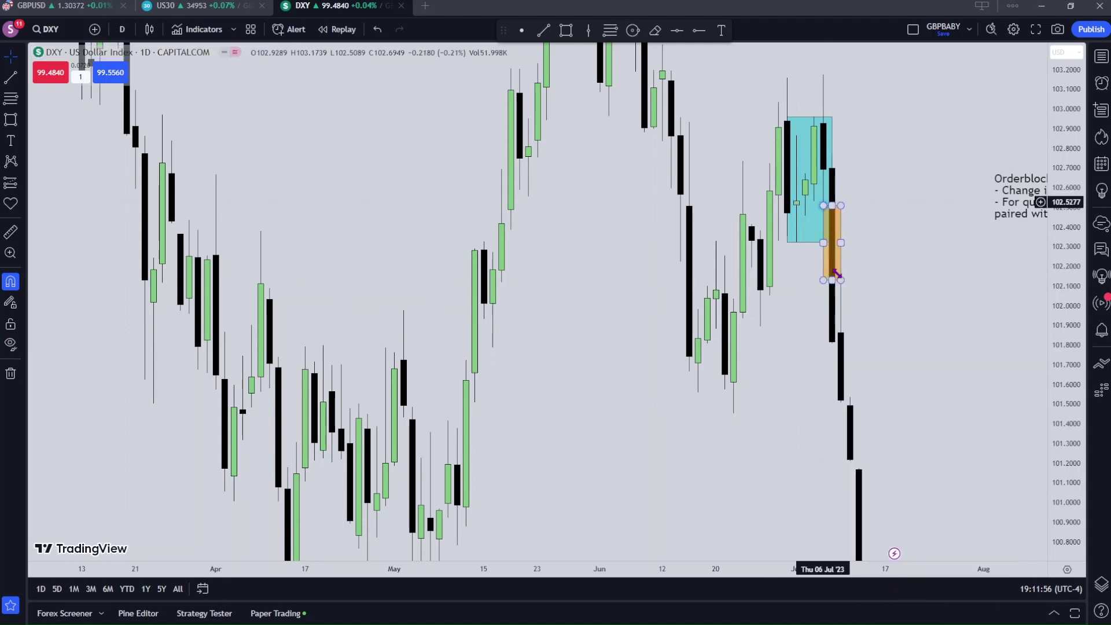
click(820, 292)
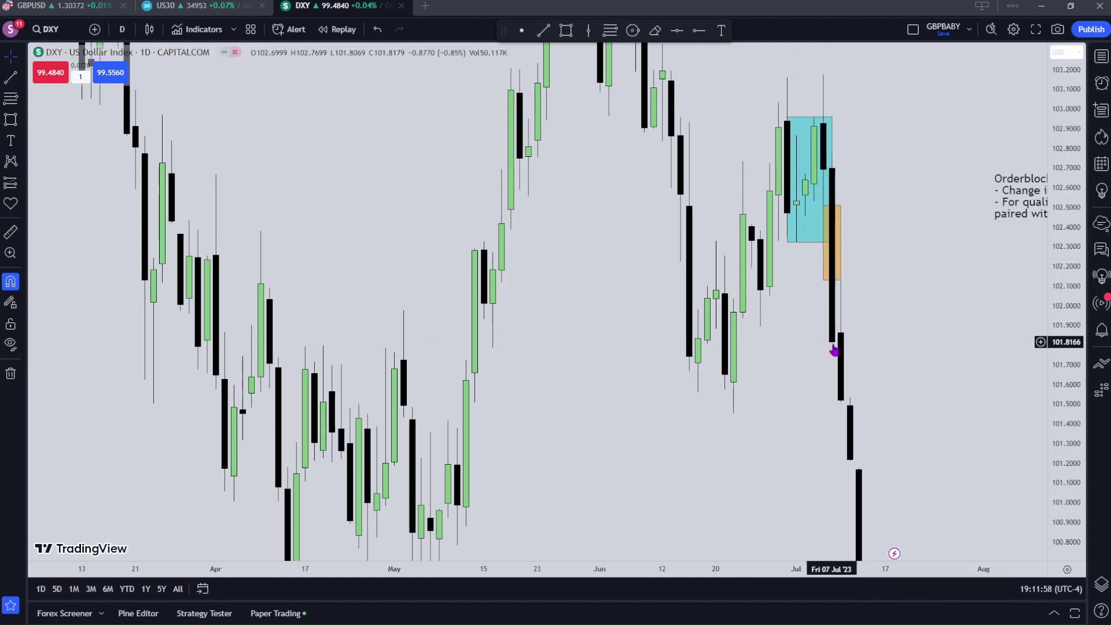
drag(835, 350, 771, 347)
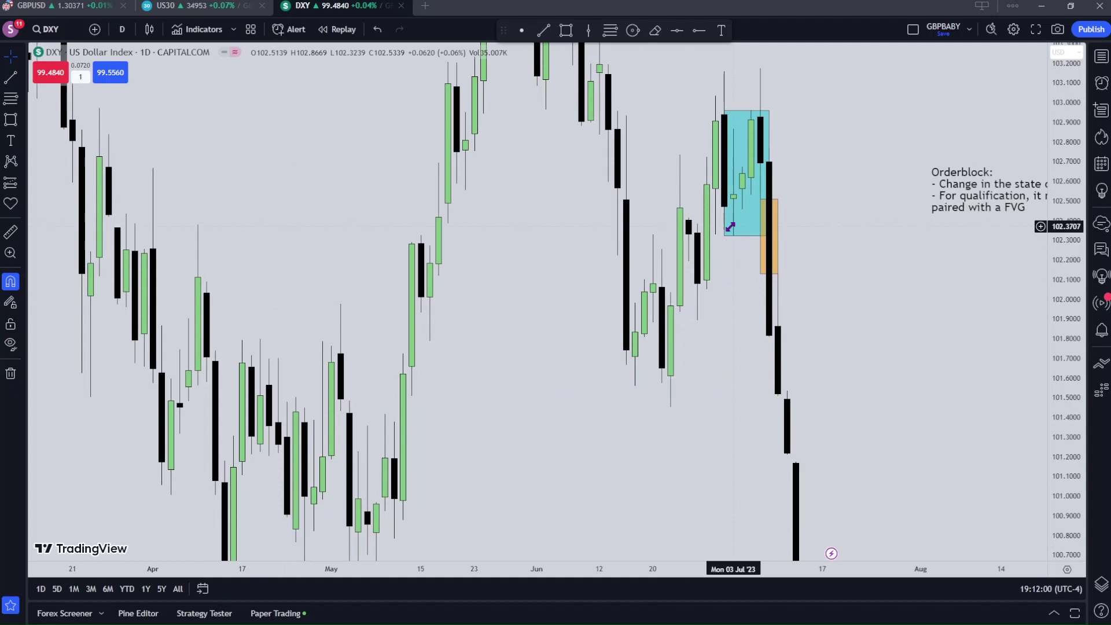
Move the lower edge of the blue order block rectangle to 102.3025 on the daily chart.
mouse_move(756, 230)
mouse_down()
mouse_move(662, 214)
mouse_move(642, 224)
mouse_up()
click(674, 156)
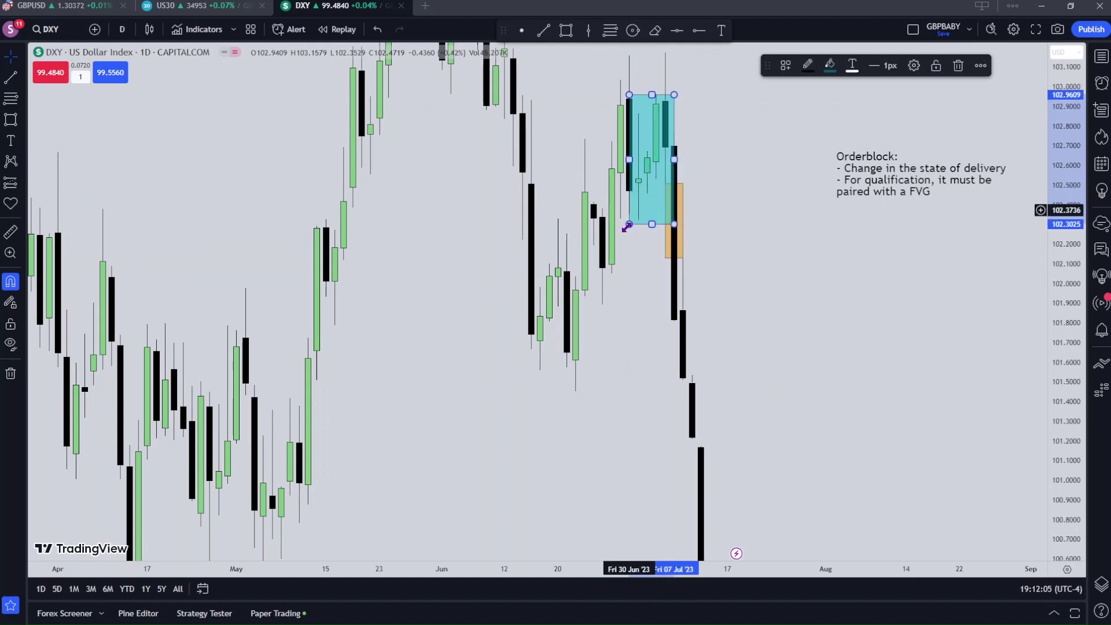
click(705, 179)
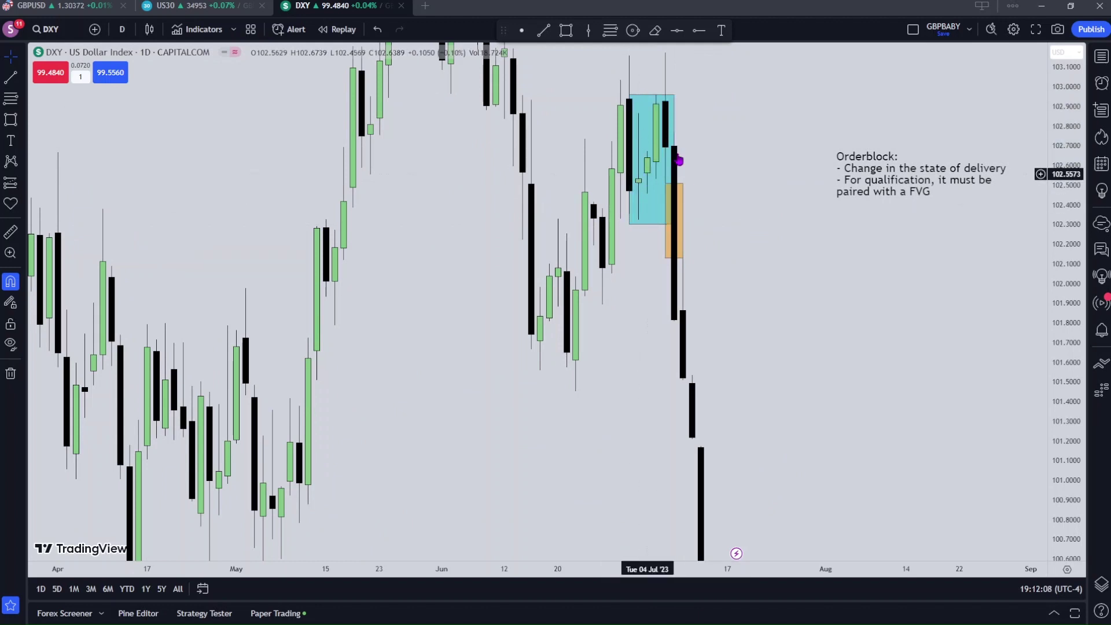
Examine the daily candles inside the blue order block and the adjoining orange gap, inspecting each rectangle in turn.
drag(675, 188, 627, 169)
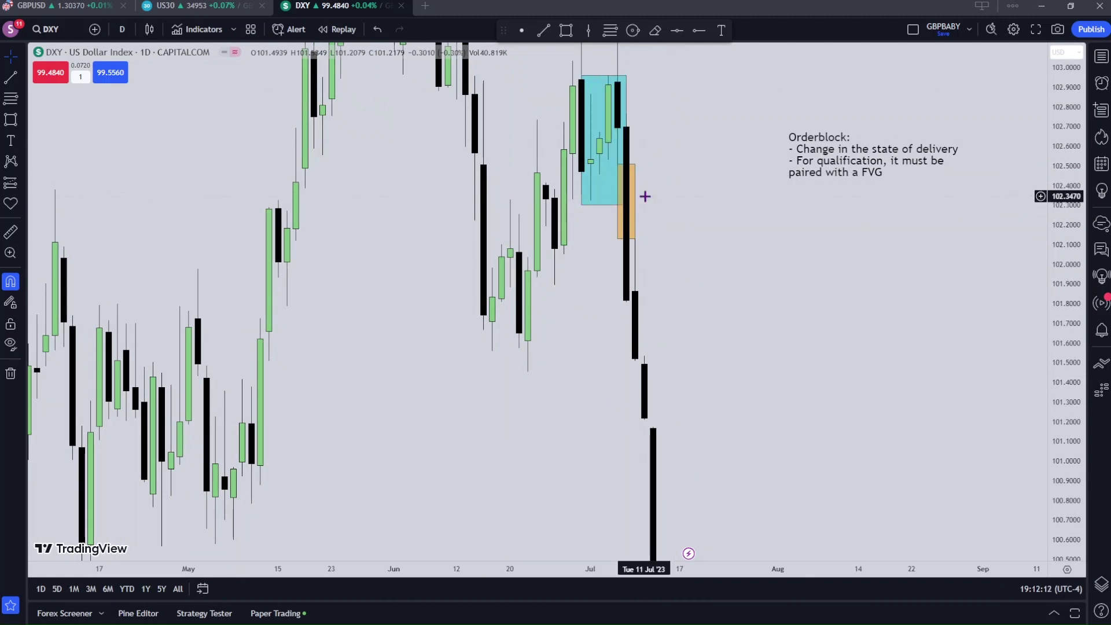
scroll(645, 196, up, 2)
click(476, 184)
click(476, 194)
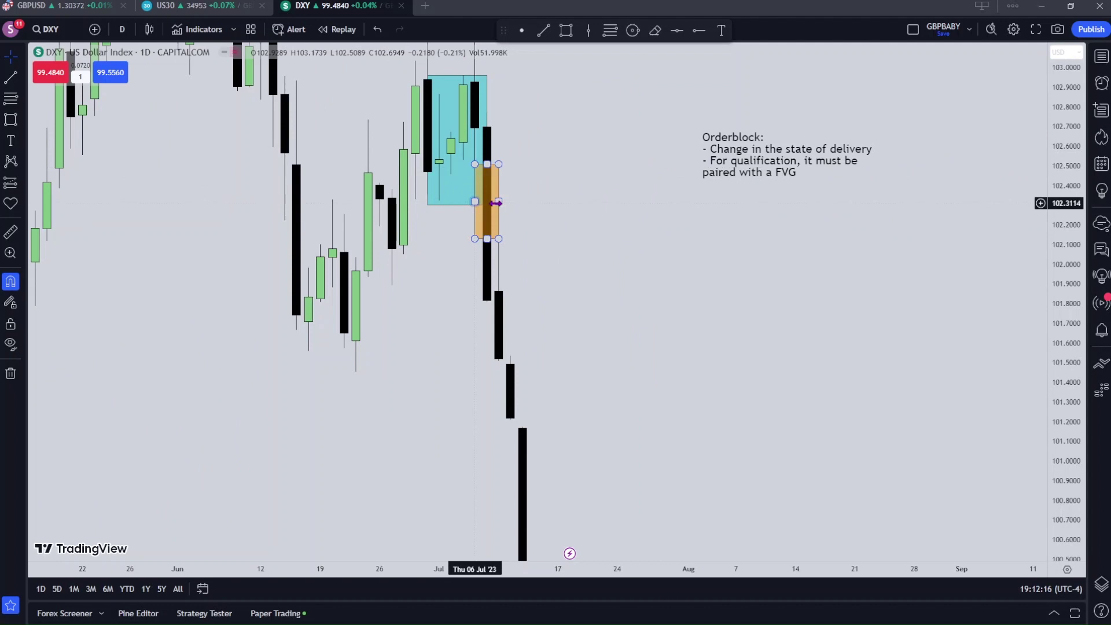
click(463, 201)
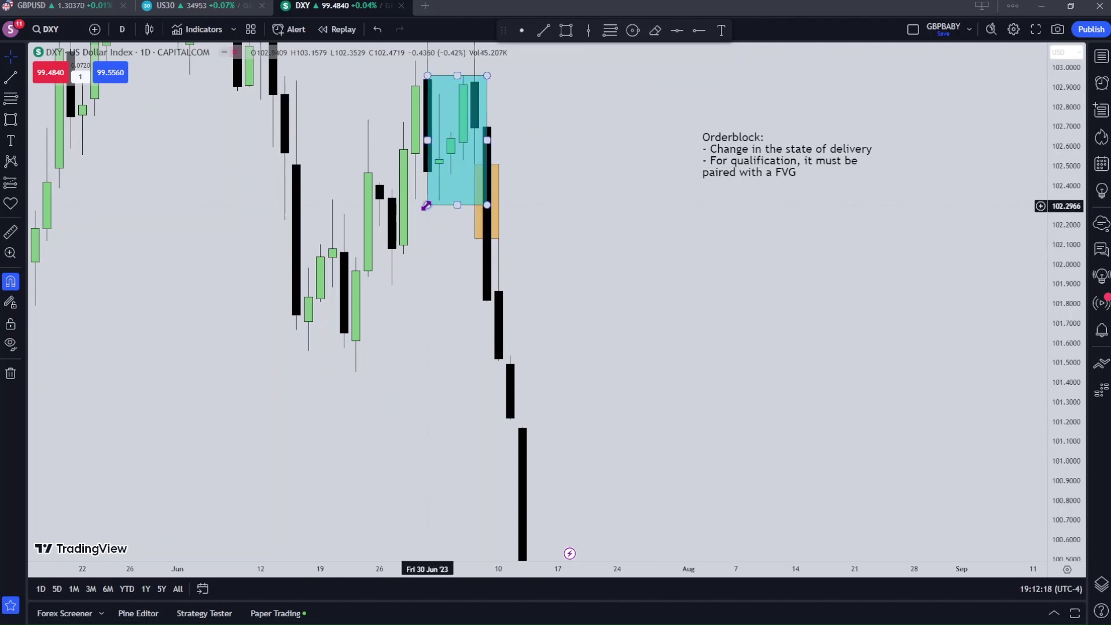
key(Escape)
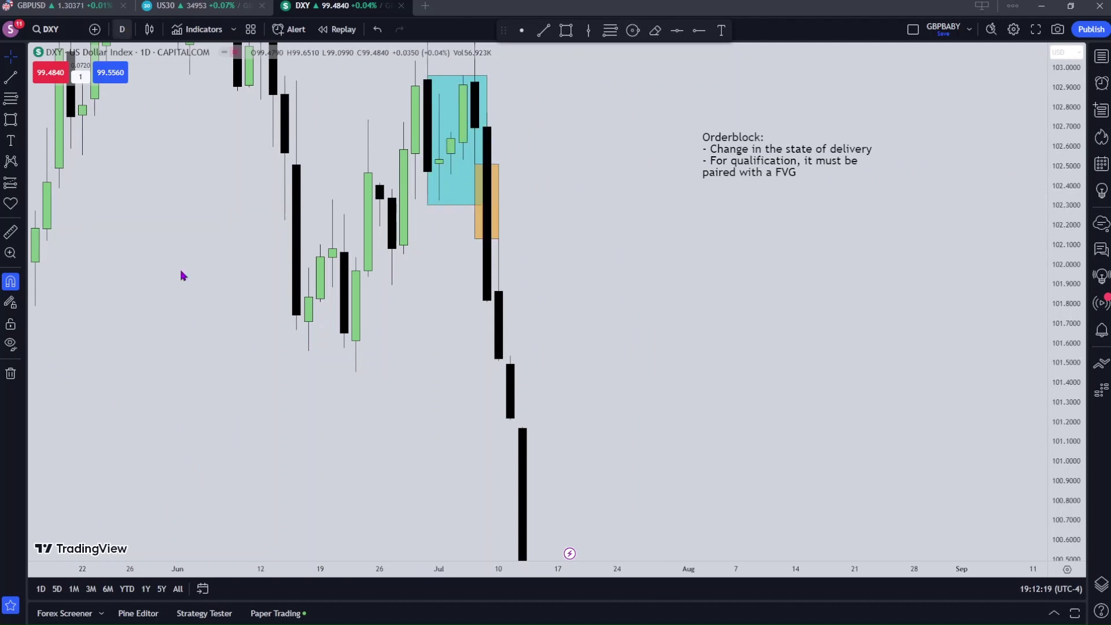
Return the DXY chart to the 4-hour timeframe and examine the price action across both marked zones.
click(122, 29)
click(174, 280)
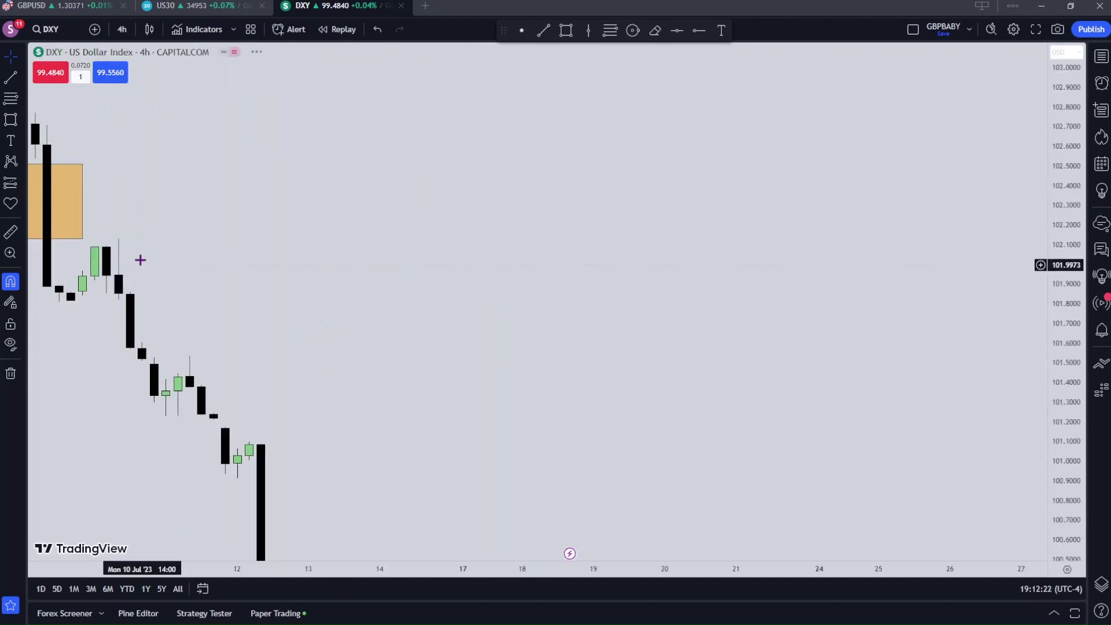
drag(339, 243, 536, 245)
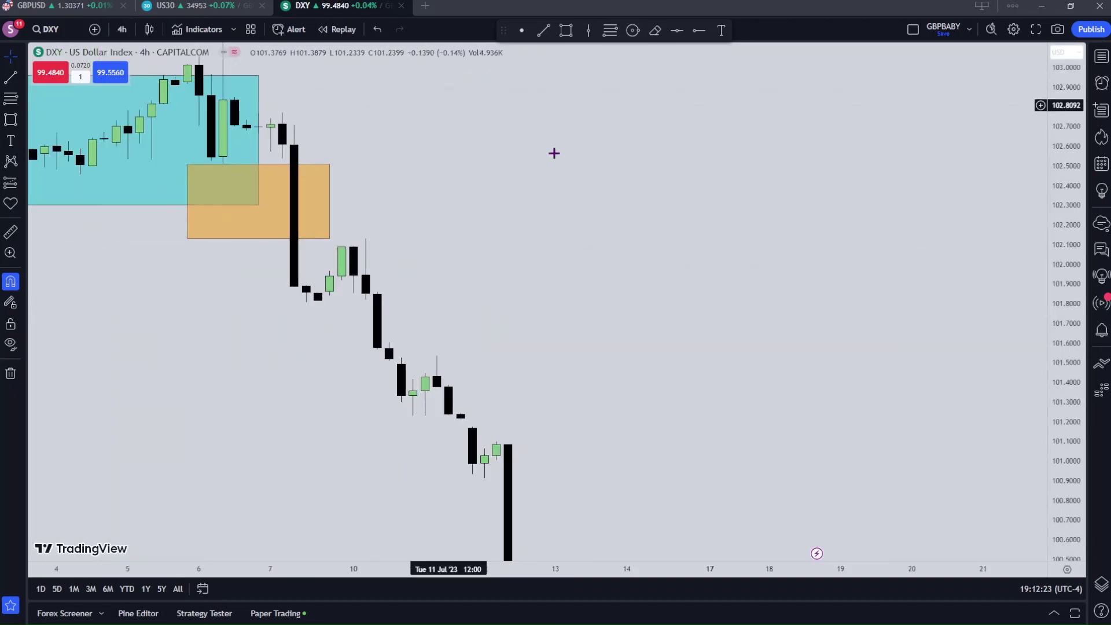
drag(554, 153, 597, 165)
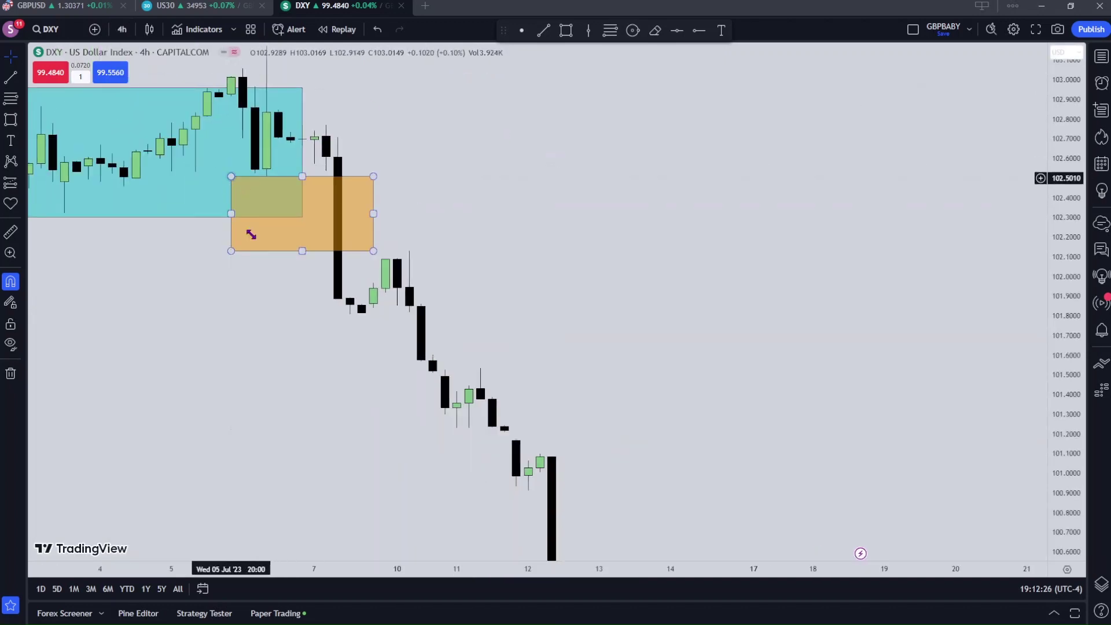
drag(300, 313, 394, 324)
drag(169, 261, 250, 283)
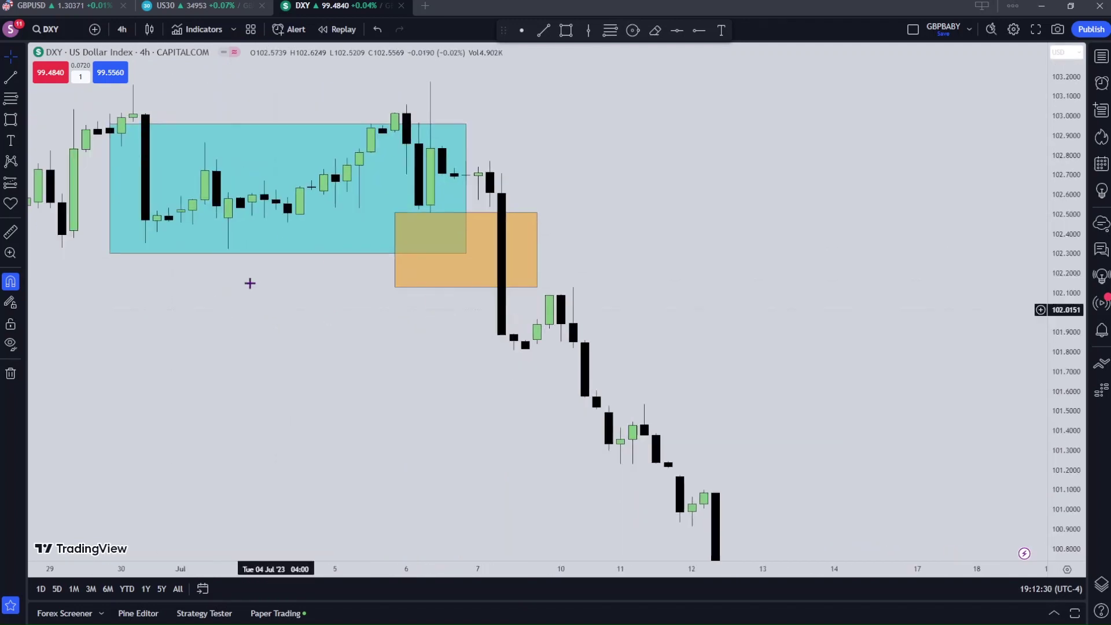
Align the lower edge of the blue order block rectangle with the lowest wick inside it, at 102.3203.
click(466, 253)
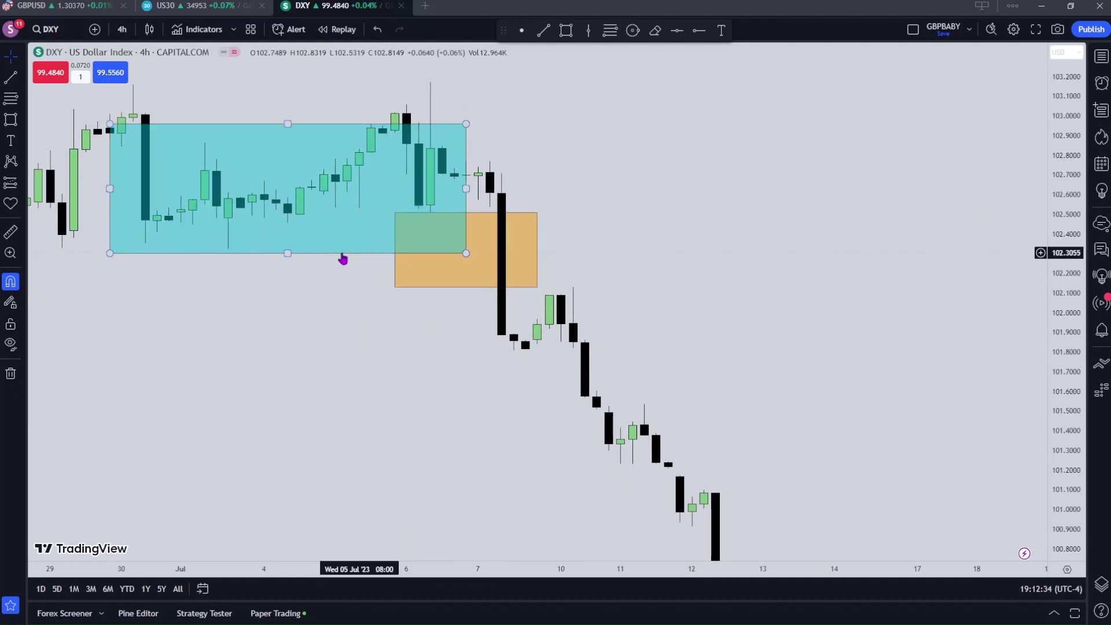
drag(288, 253, 225, 250)
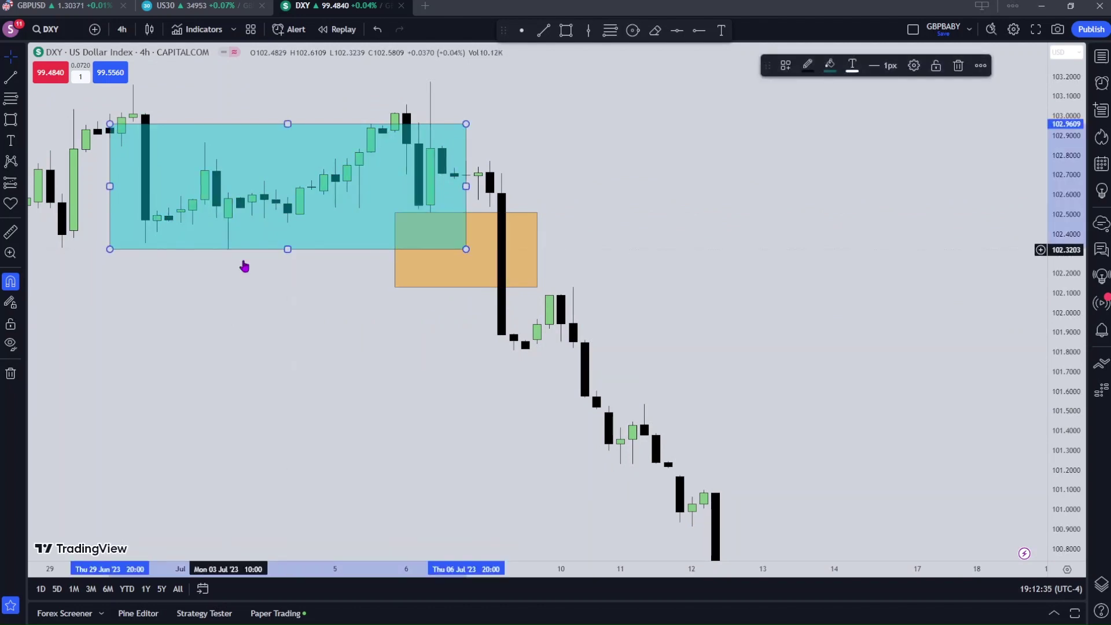
click(244, 265)
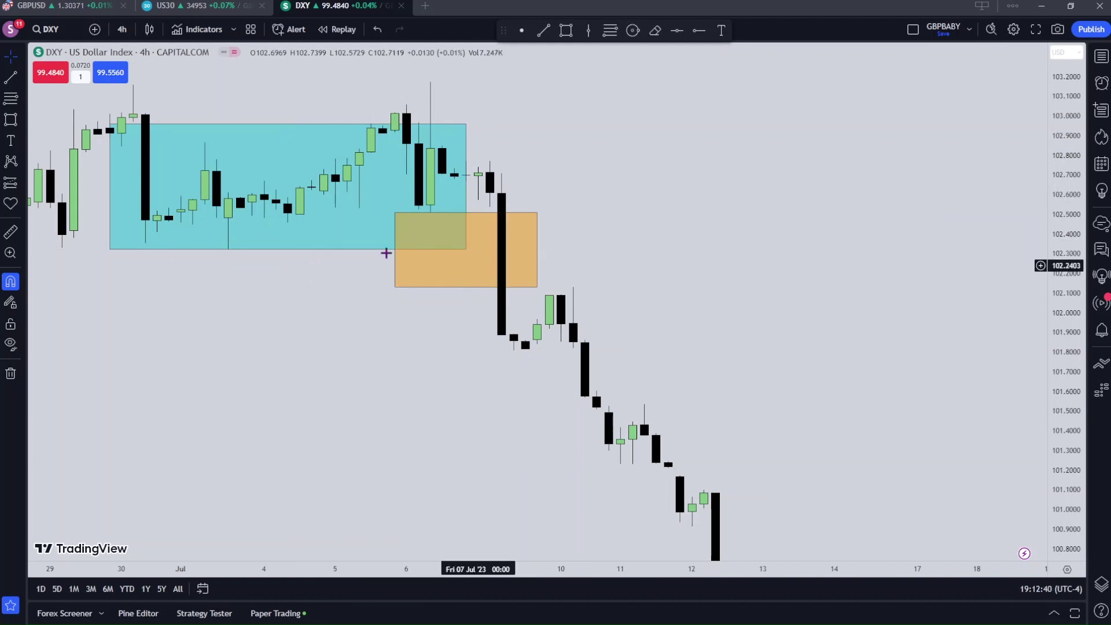
scroll(636, 194, down, 1)
scroll(636, 194, down, 1)
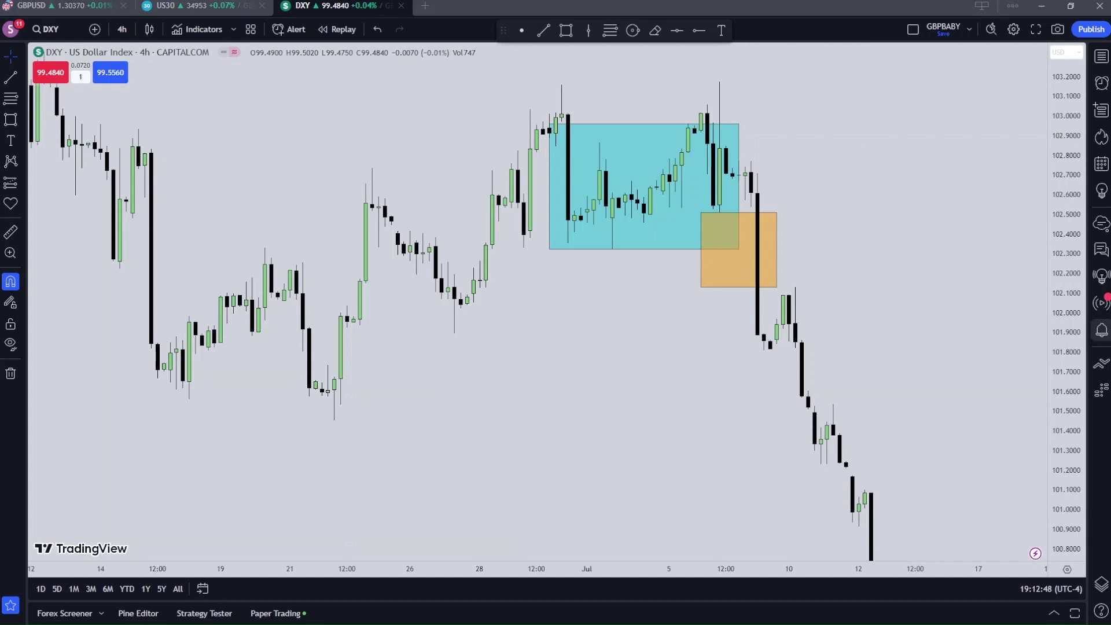
Show the watchlist, expand its Crypto section and load the BTCUSD chart.
click(1101, 60)
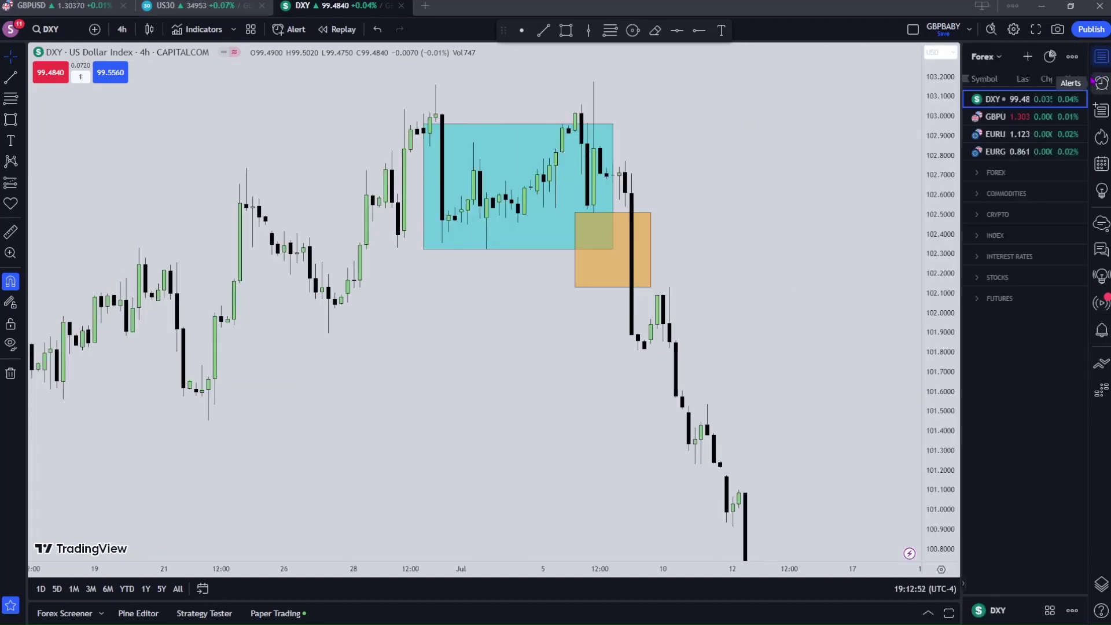
click(995, 214)
click(994, 233)
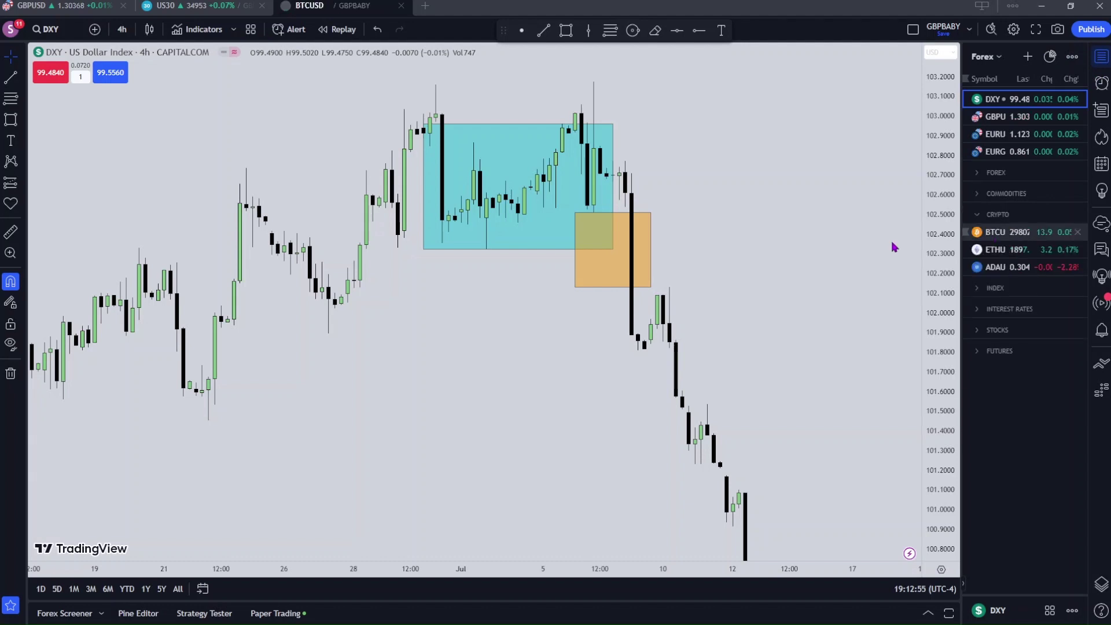
Set the BTCUSD chart to the 1-month timeframe and reset its view to show the full price history.
click(122, 29)
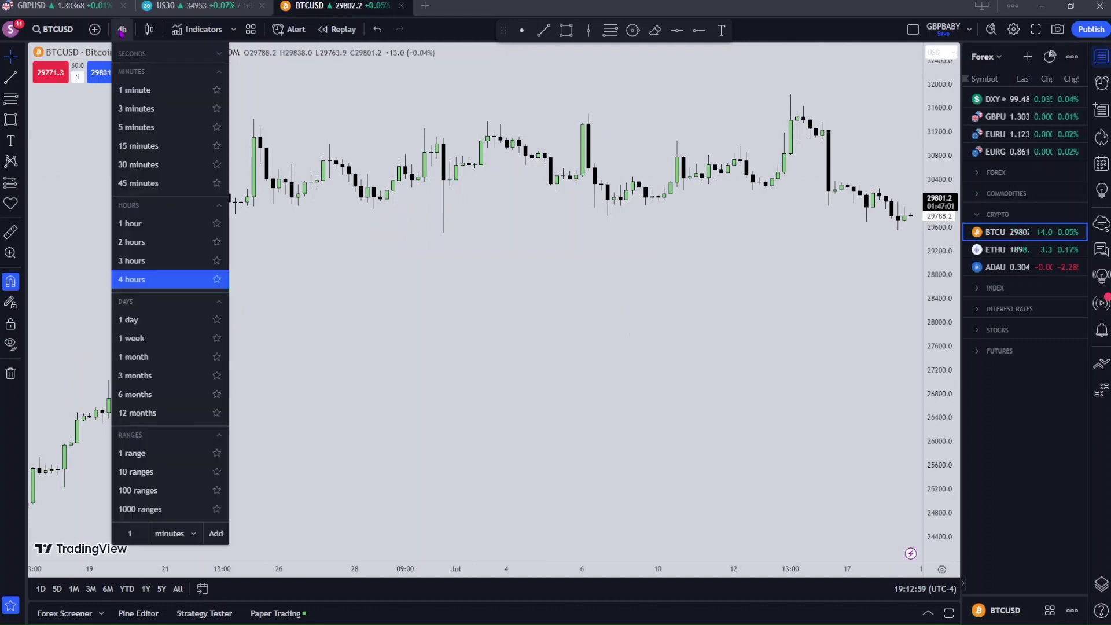
click(143, 363)
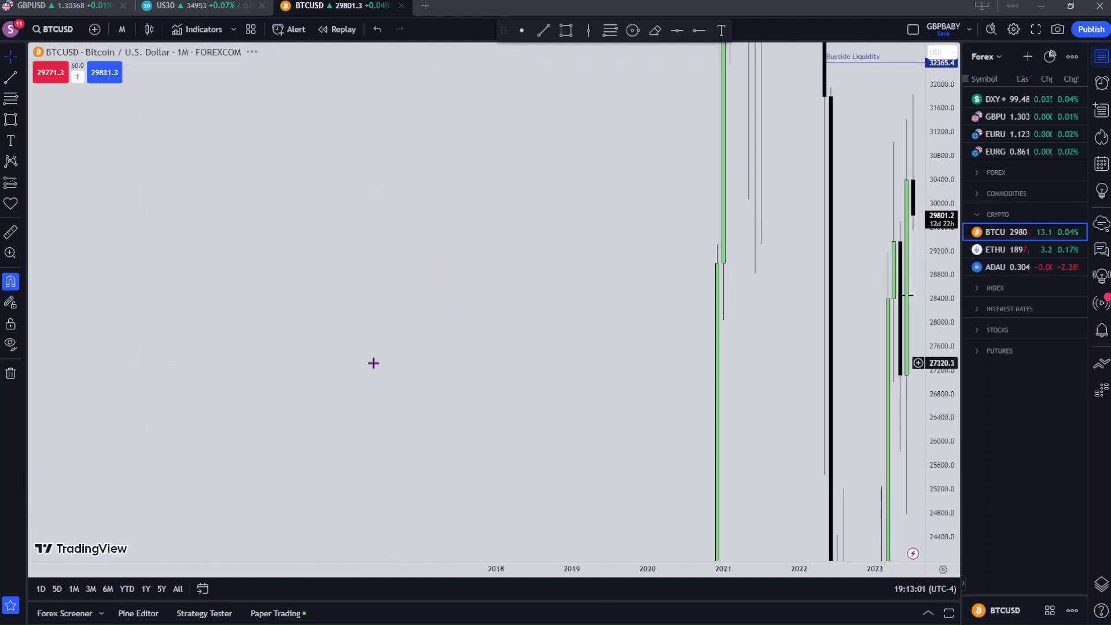
click(523, 535)
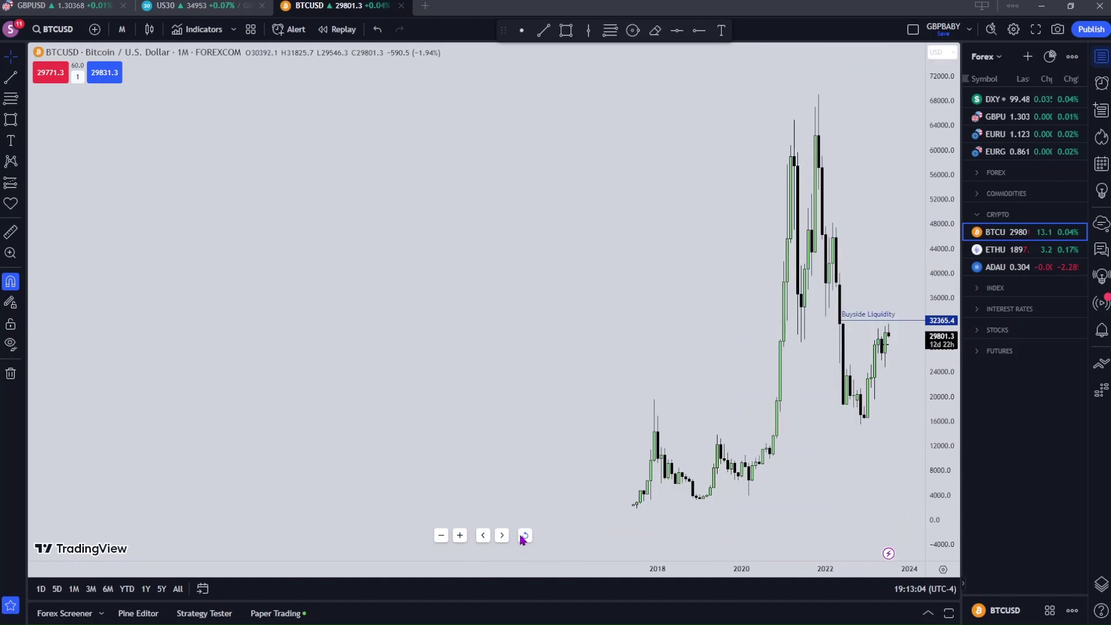
scroll(726, 475, up, 5)
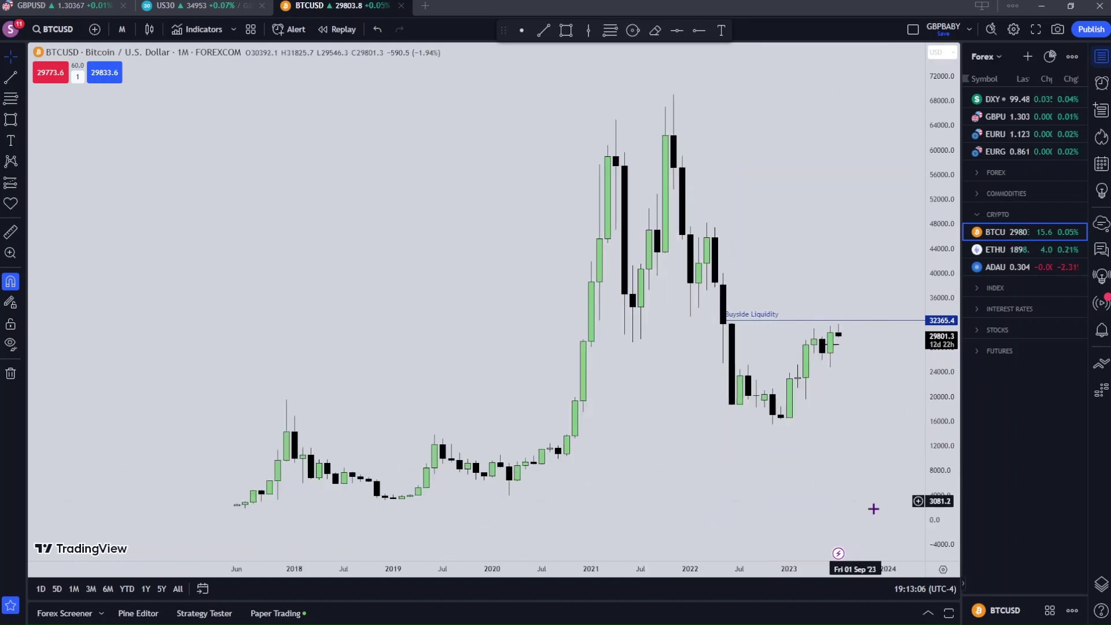
Delete the Buyside Liquidity line from the BTCUSD monthly chart.
drag(937, 511, 939, 379)
drag(879, 456, 574, 397)
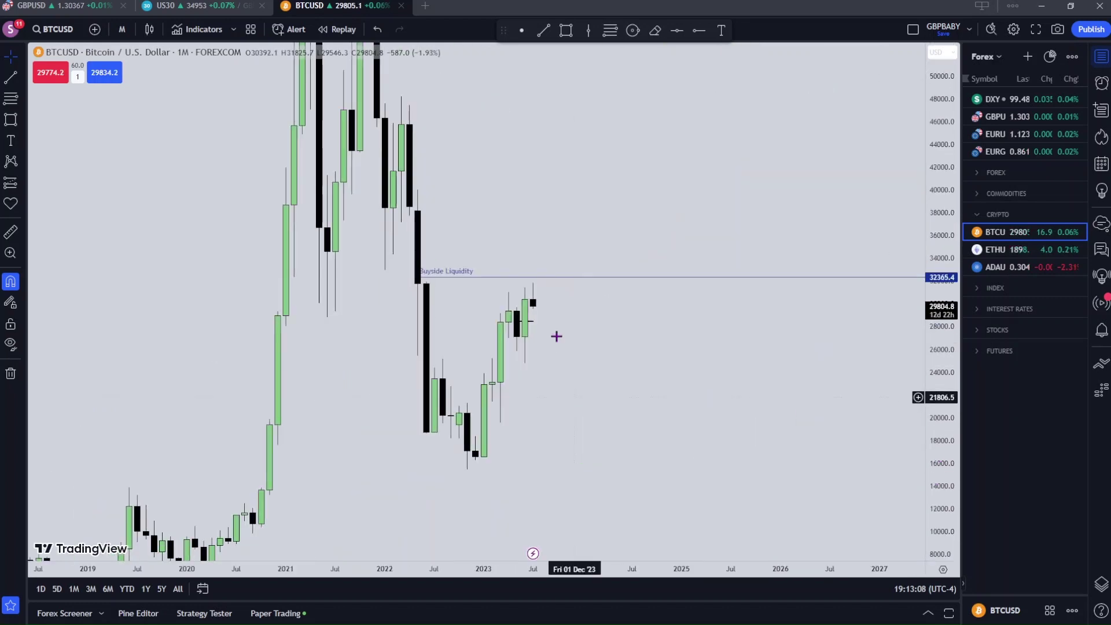
click(534, 283)
key(Delete)
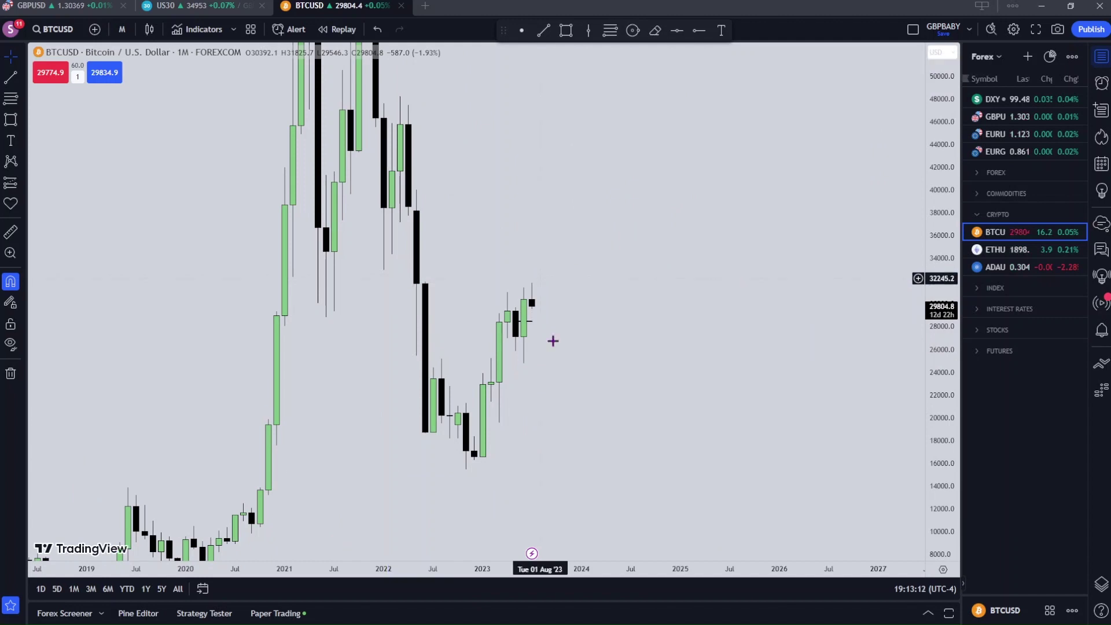
Draw a rectangle over the bearish candles at the late-2022 low, from 21294.0 to 15480.9, extending just past the following bullish candle.
drag(494, 307, 433, 244)
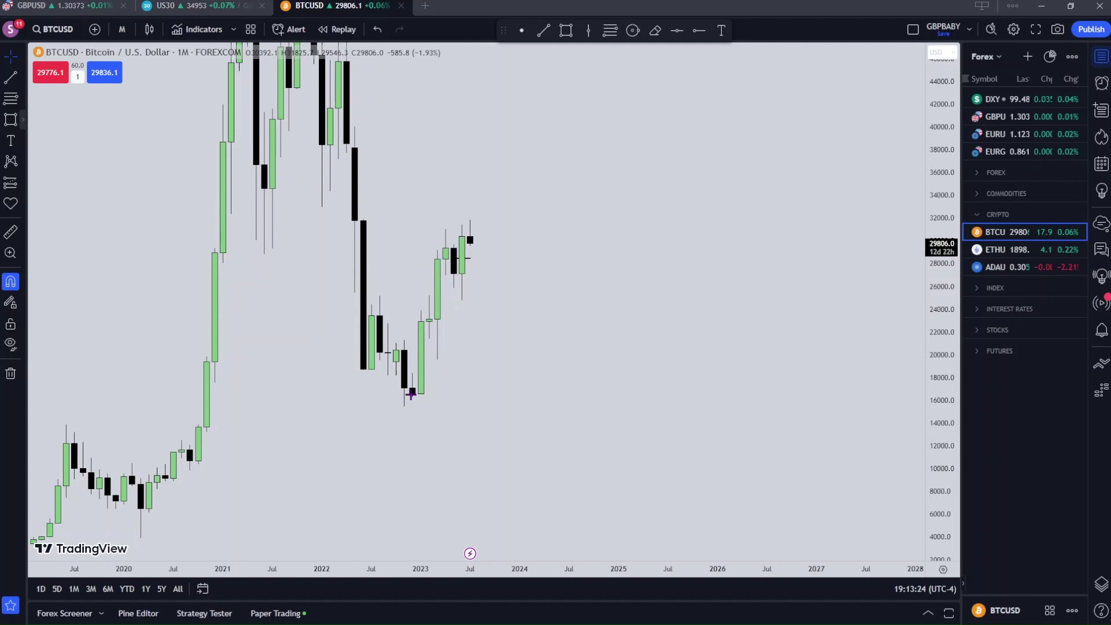
key(alt+shift+r)
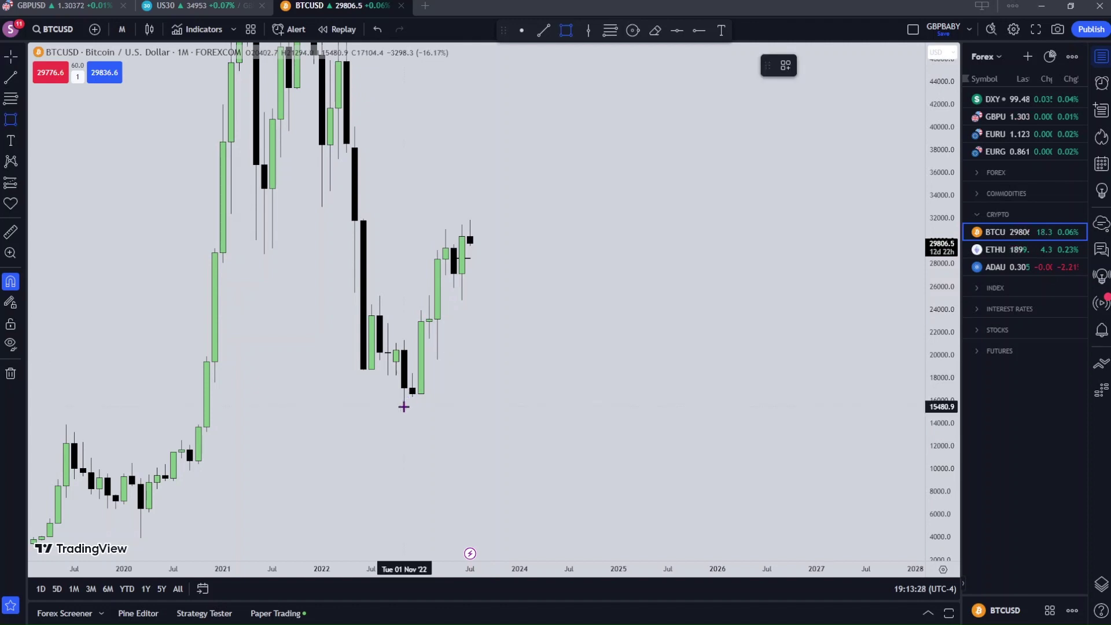
drag(403, 340, 404, 406)
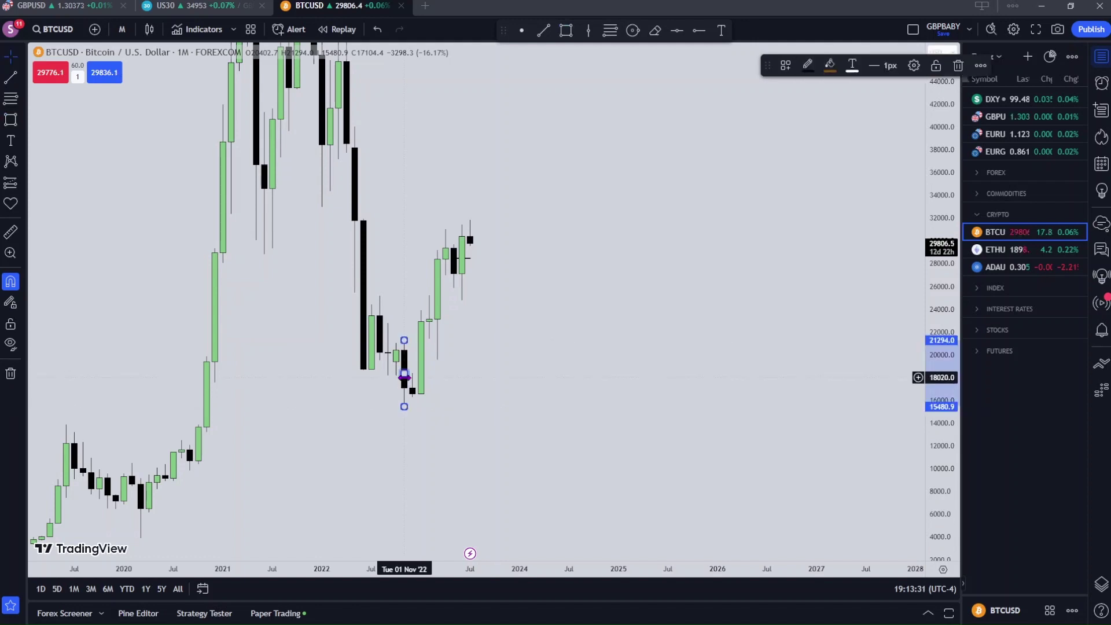
drag(404, 376, 431, 340)
click(289, 255)
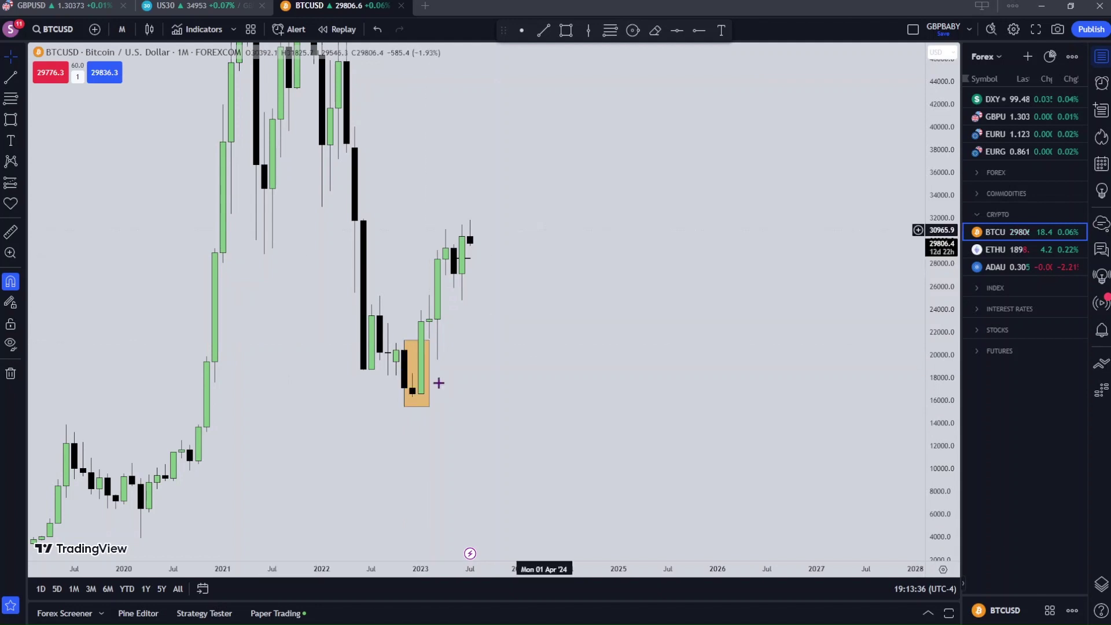
Change the fill of the rectangle at the late-2022 low to light blue to mark it as the order block.
click(417, 375)
click(830, 65)
click(897, 105)
click(424, 269)
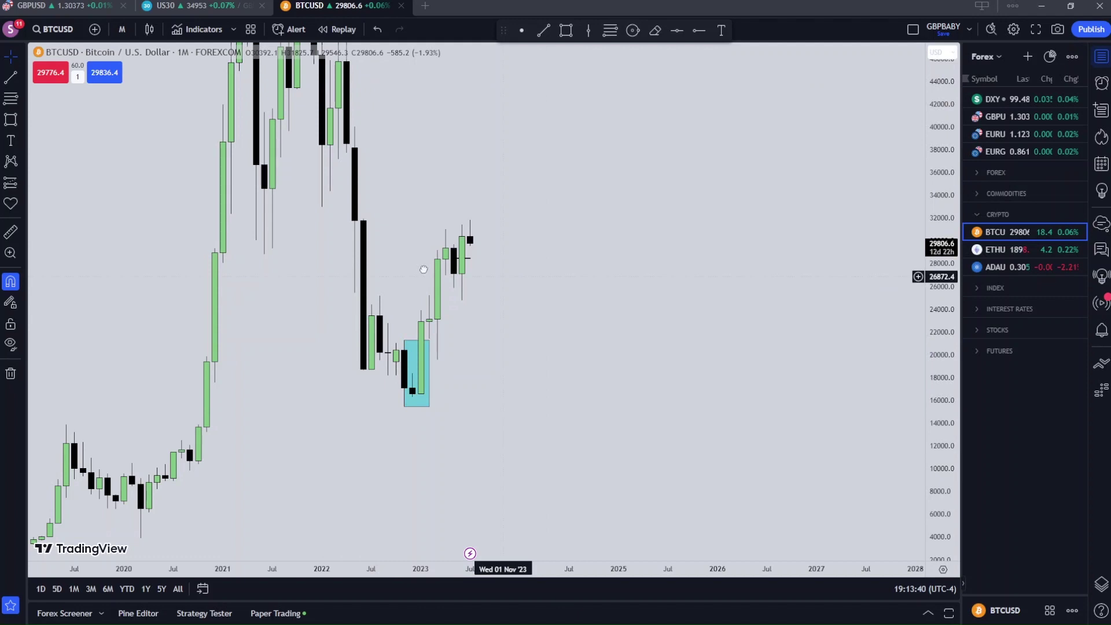
Draw a second rectangle over the gap above the order block, from December 2022 to May 2023 between about 18365.7 and 21379.6.
drag(501, 277, 423, 269)
key(alt+shift+r)
mouse_move(336, 365)
mouse_down()
mouse_move(353, 332)
mouse_move(377, 348)
mouse_up()
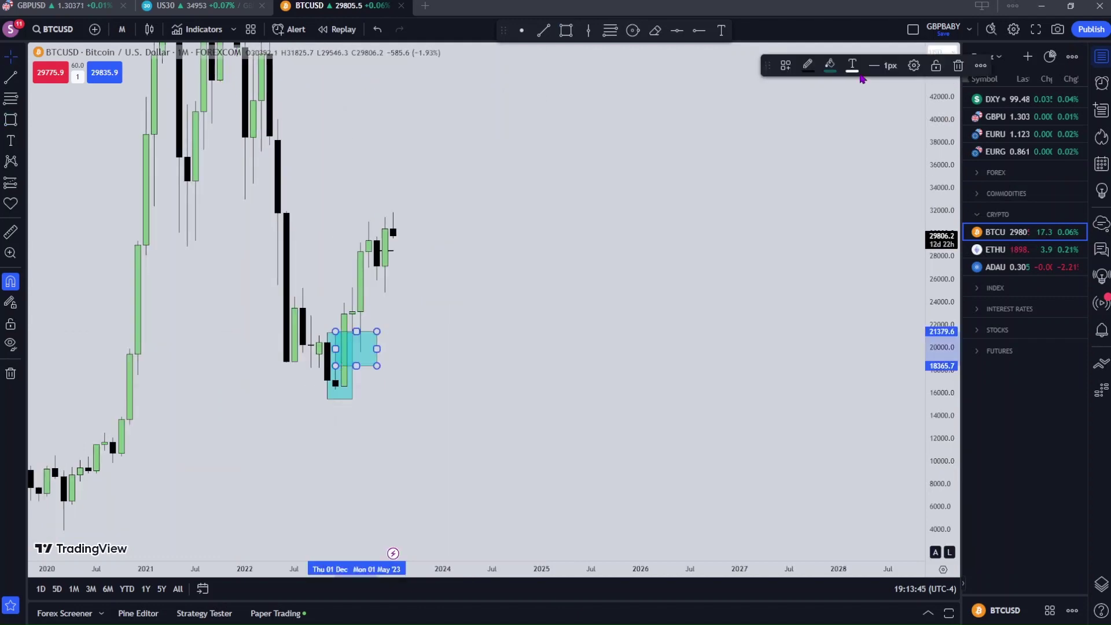
Change the fill of the new gap rectangle to orange to mark it as the fair value gap.
click(830, 65)
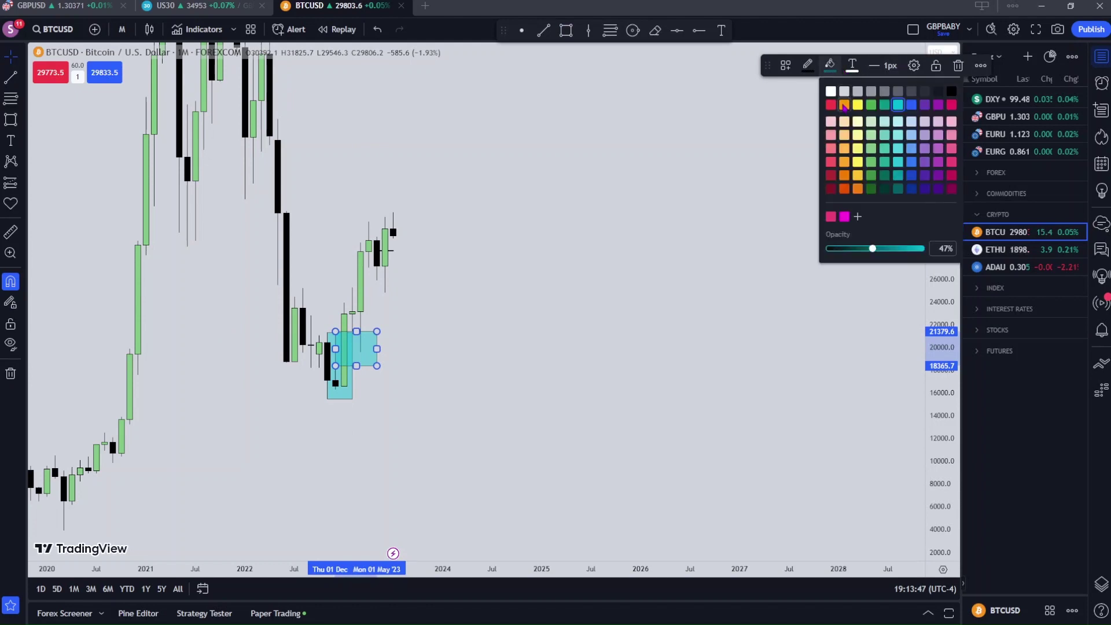
click(843, 105)
click(484, 380)
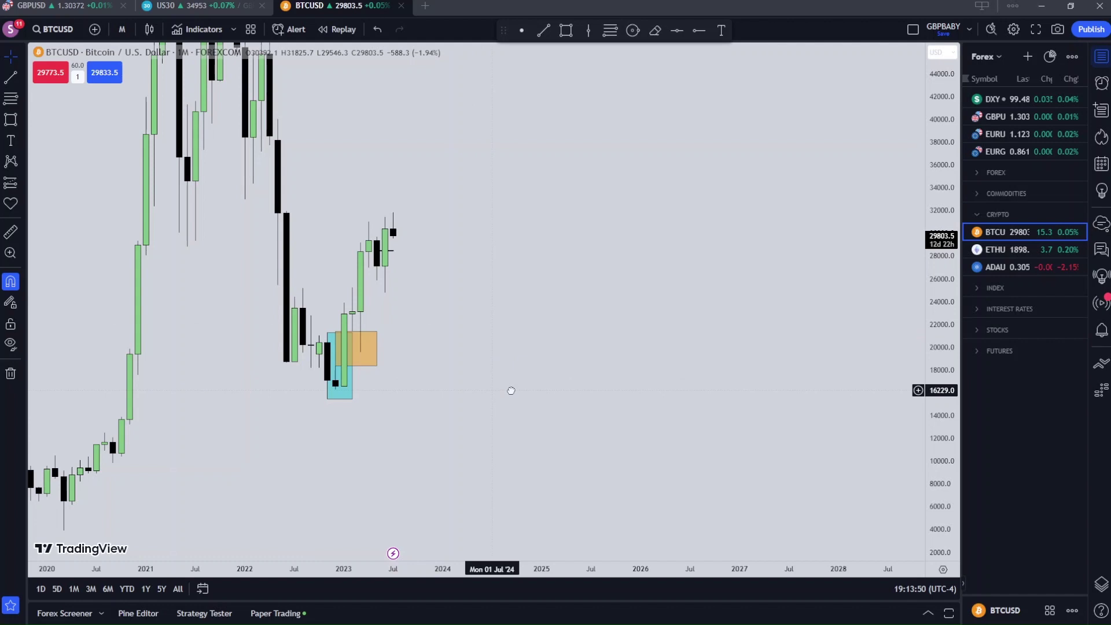
Place a Fibonacci retracement over the late-2022 order block, from 21294.0 down to 15480.9.
drag(510, 391, 607, 391)
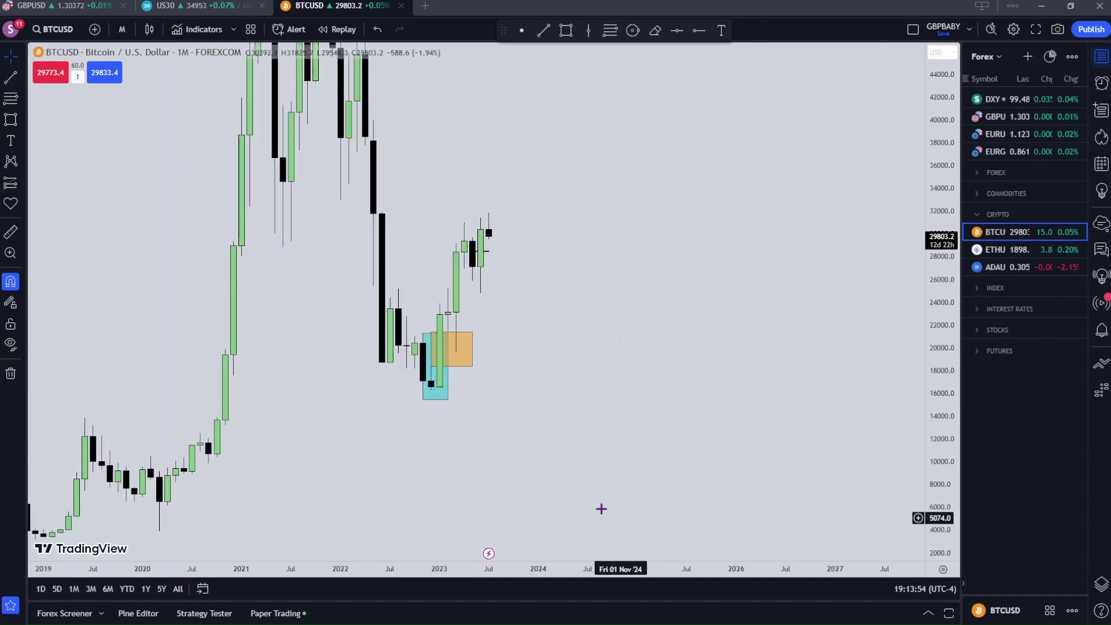
click(428, 348)
click(55, 141)
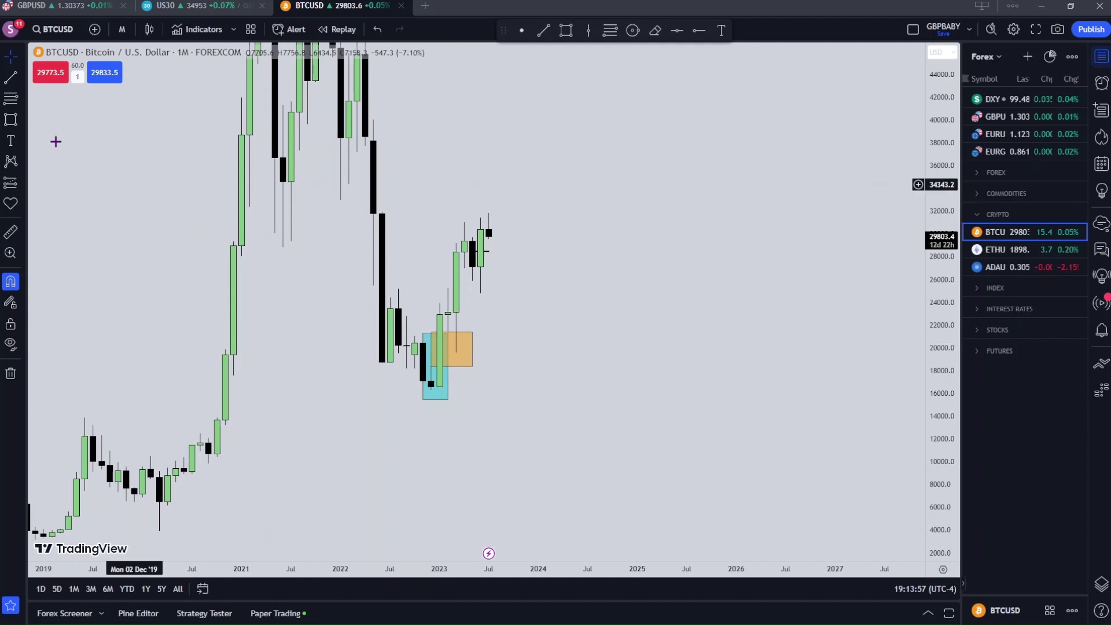
click(11, 98)
click(422, 333)
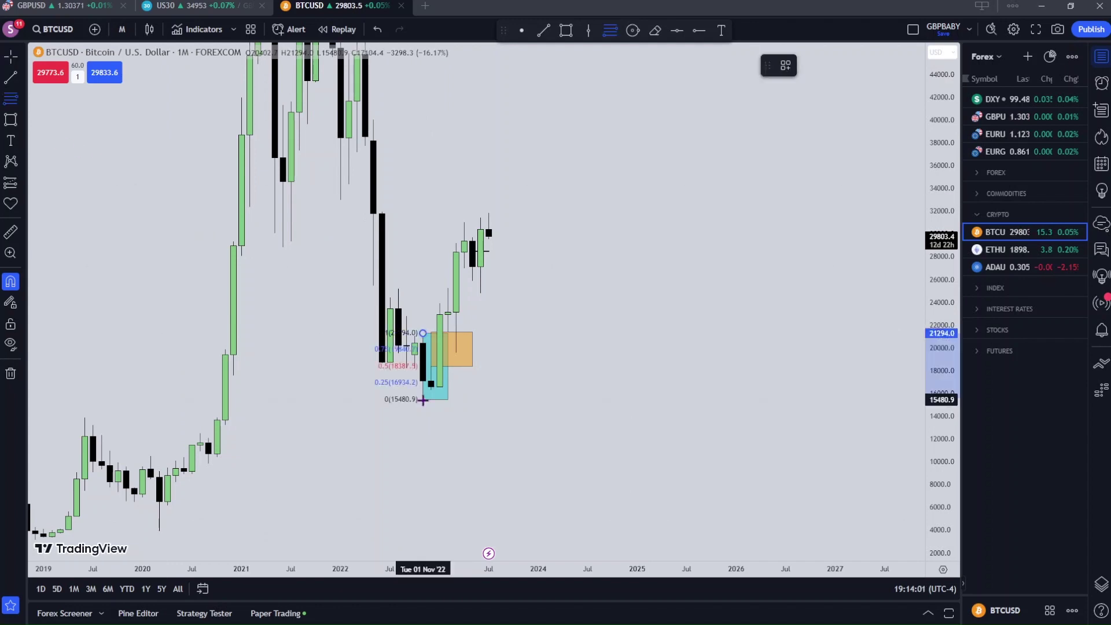
click(422, 399)
Draw a horizontal trend line spanning the order block's width and place it on the 0.5 Fibonacci level at 18387.5.
scroll(423, 400, up, 5)
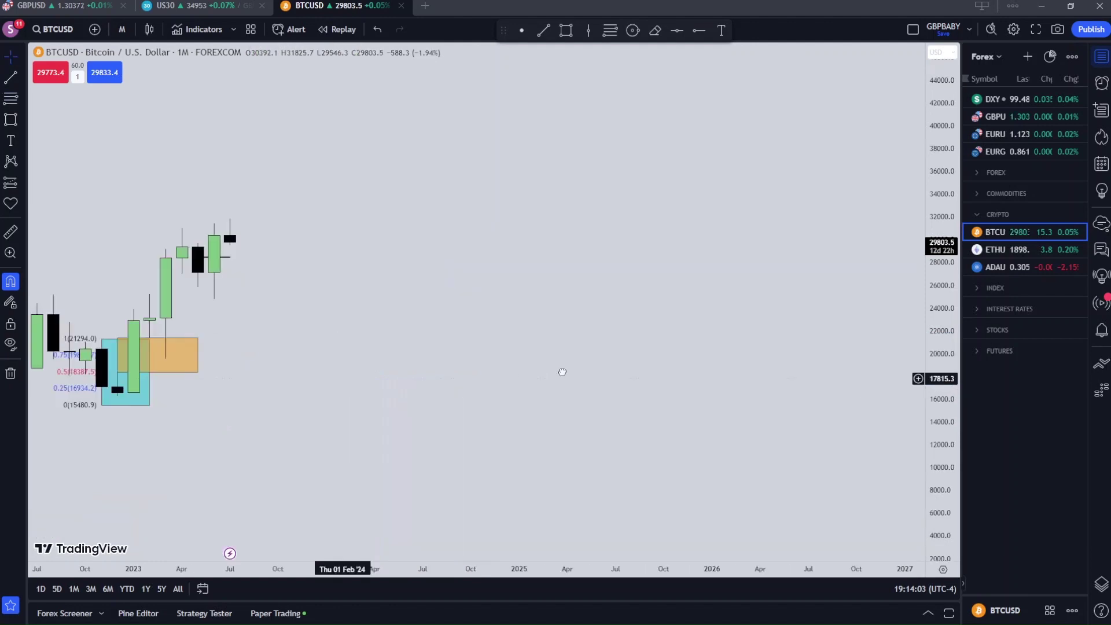
drag(273, 389, 553, 384)
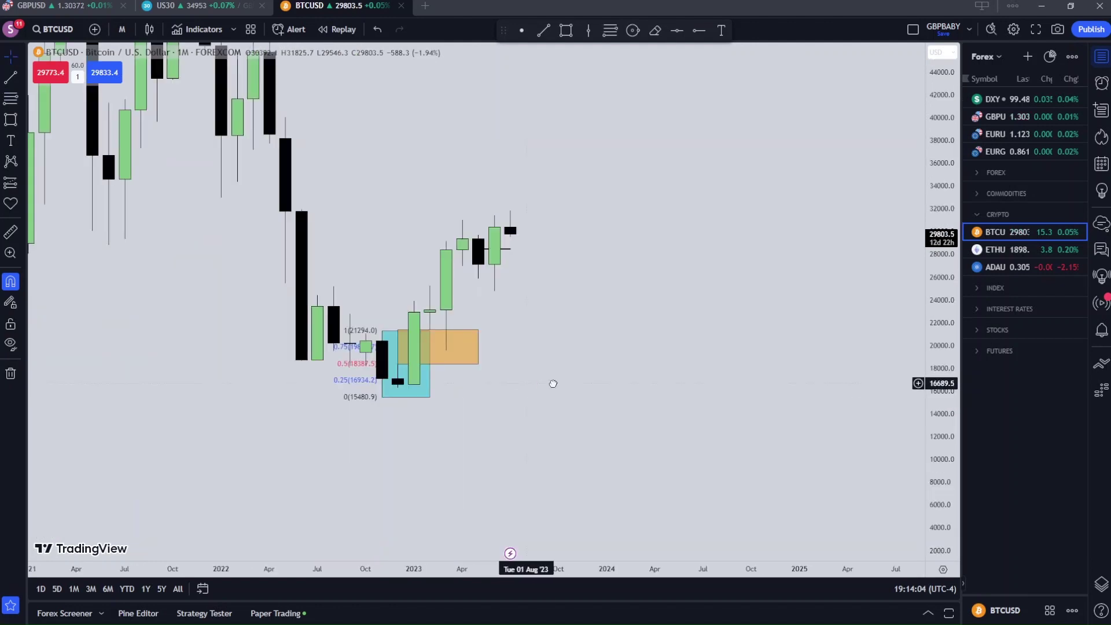
scroll(553, 384, up, 2)
click(10, 77)
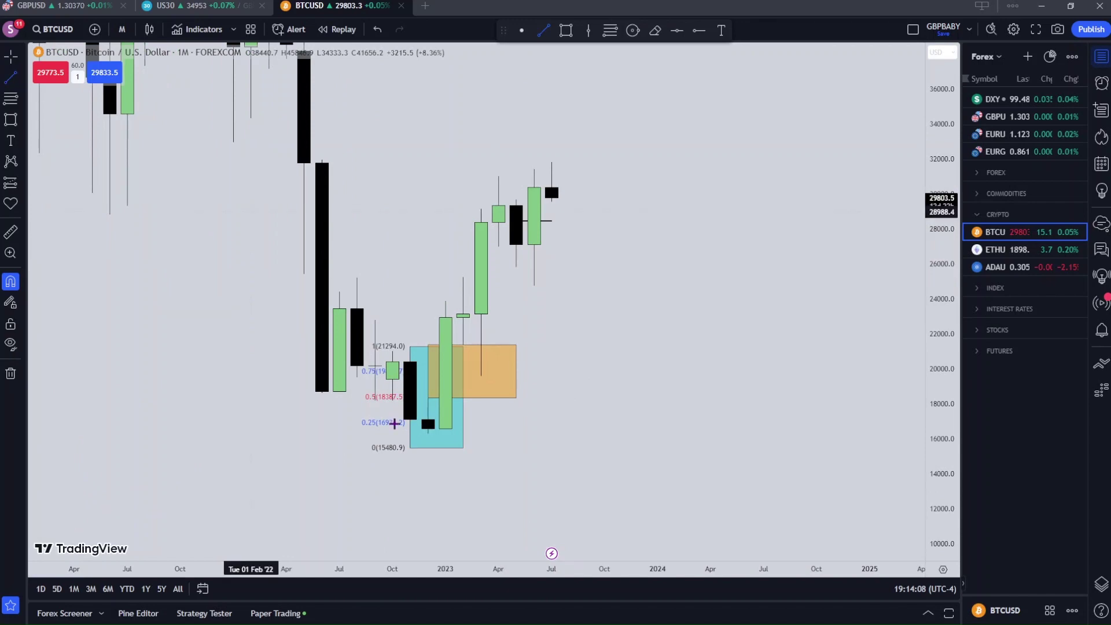
click(410, 448)
click(463, 448)
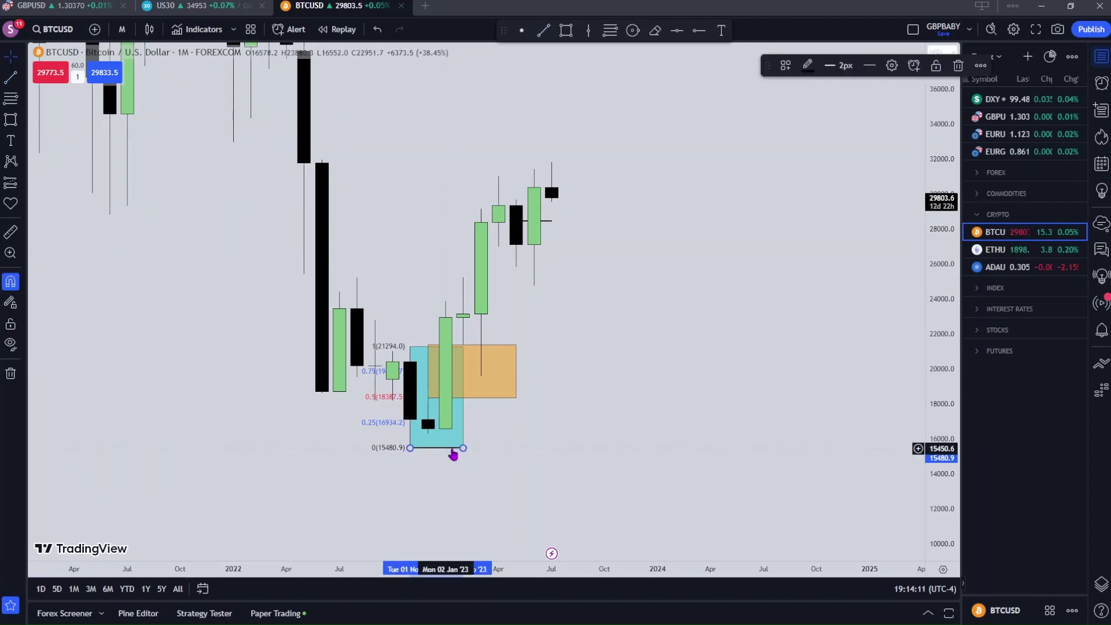
drag(453, 454, 385, 405)
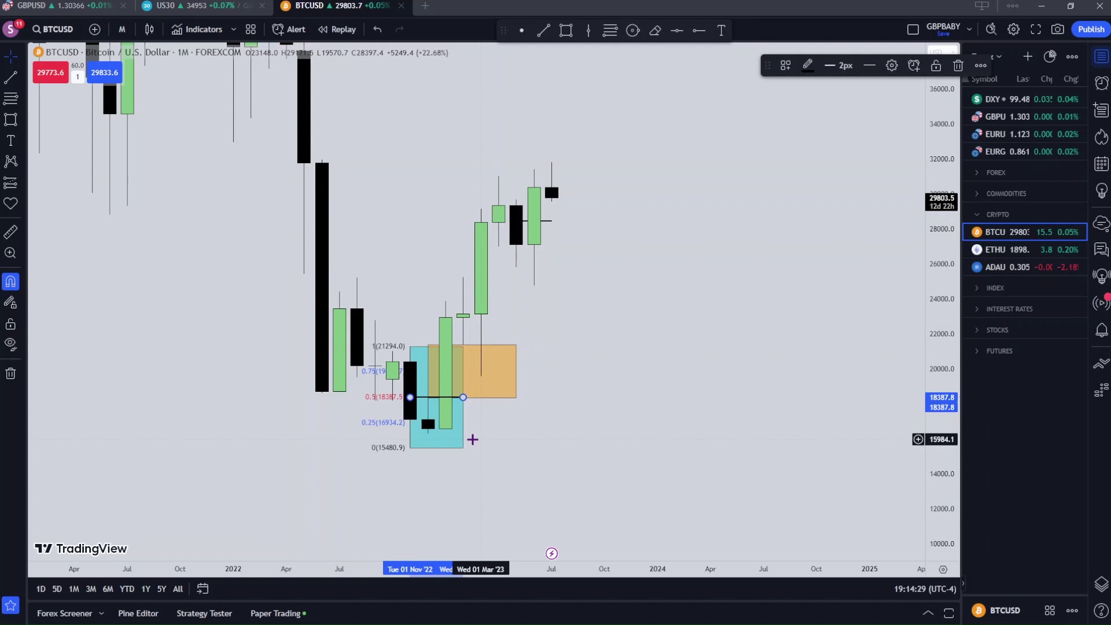
Make the order block's midpoint line red and 4px thick, and delete the Fibonacci retracement.
click(842, 64)
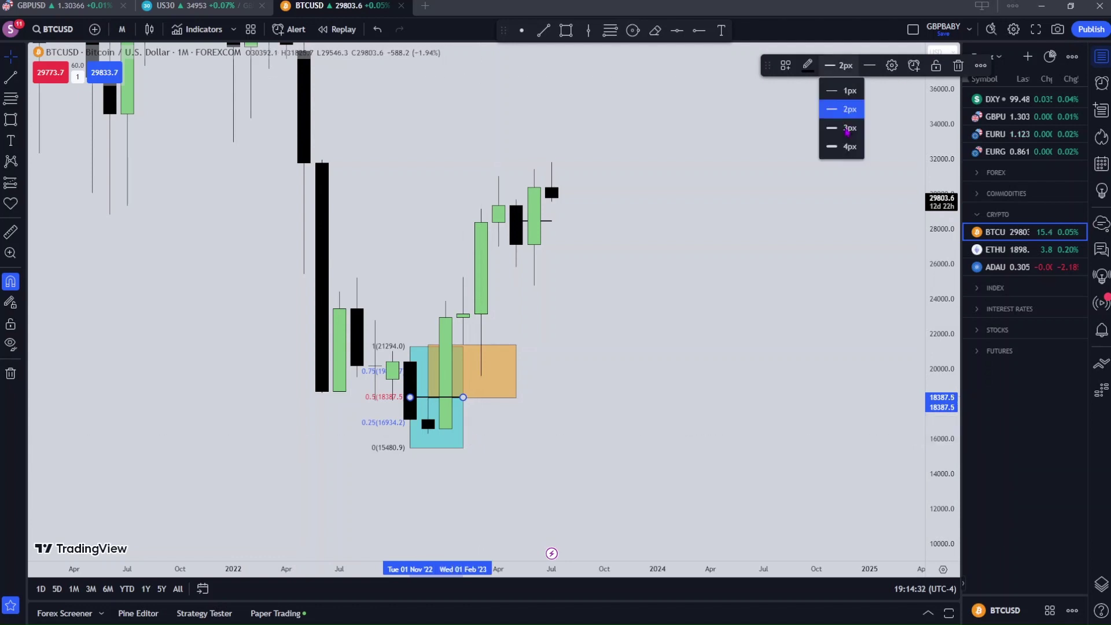
click(843, 146)
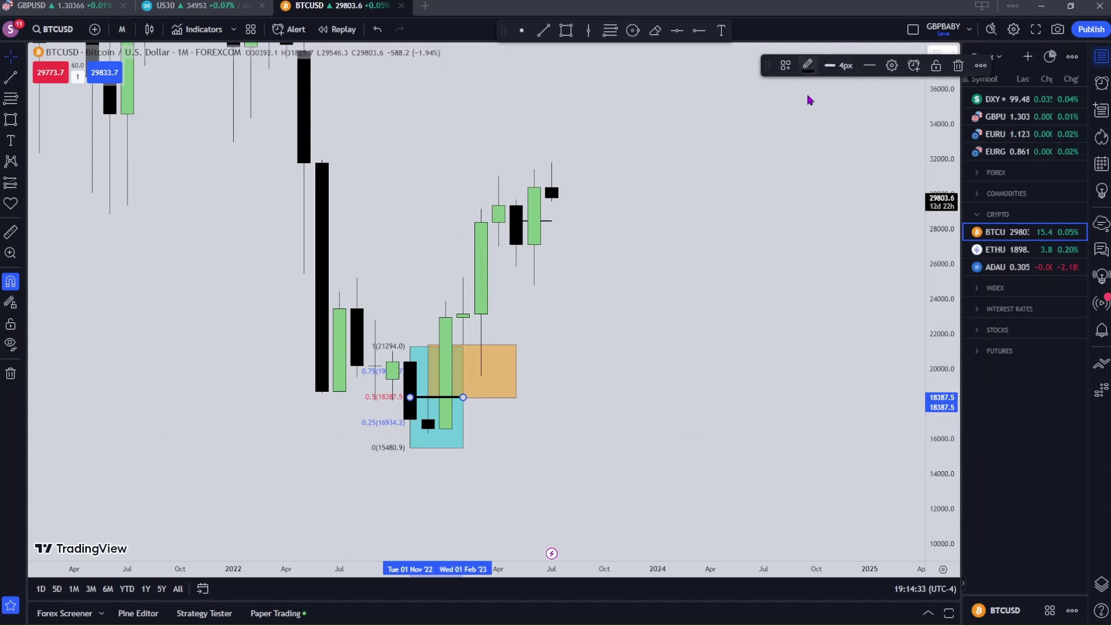
click(375, 431)
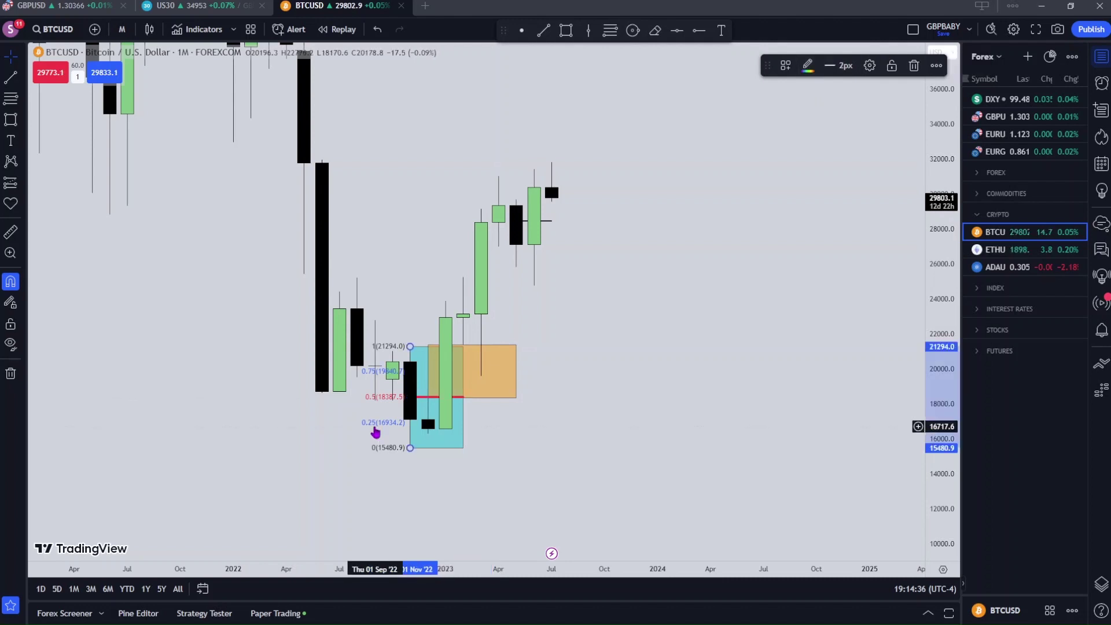
key(Delete)
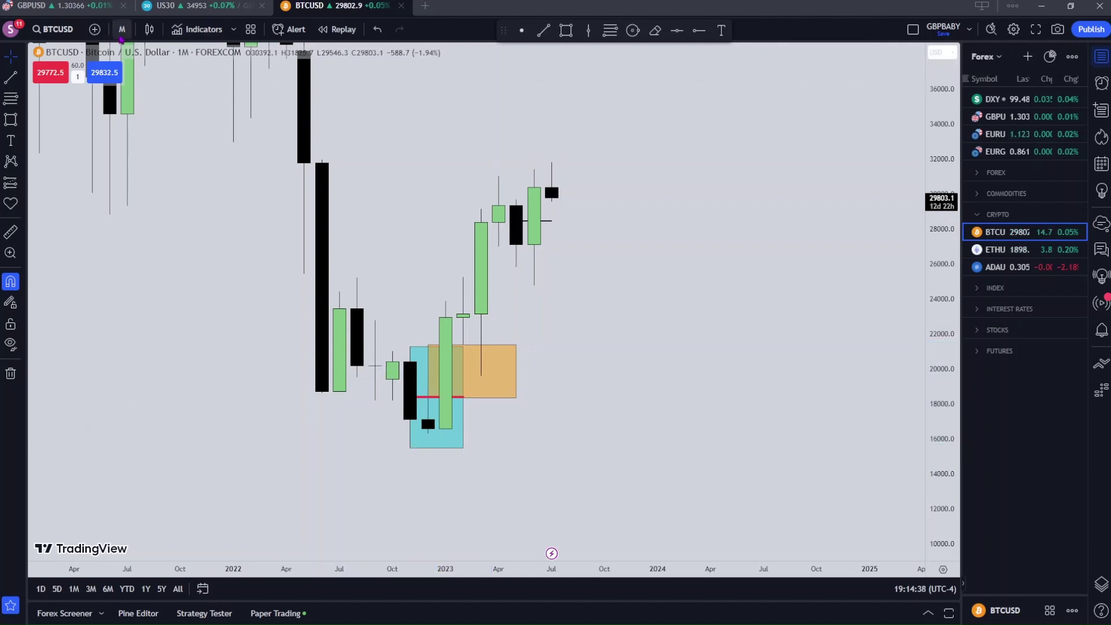
Switch BTCUSD to the 1 day timeframe and show the order block together with the fair value gap.
click(121, 30)
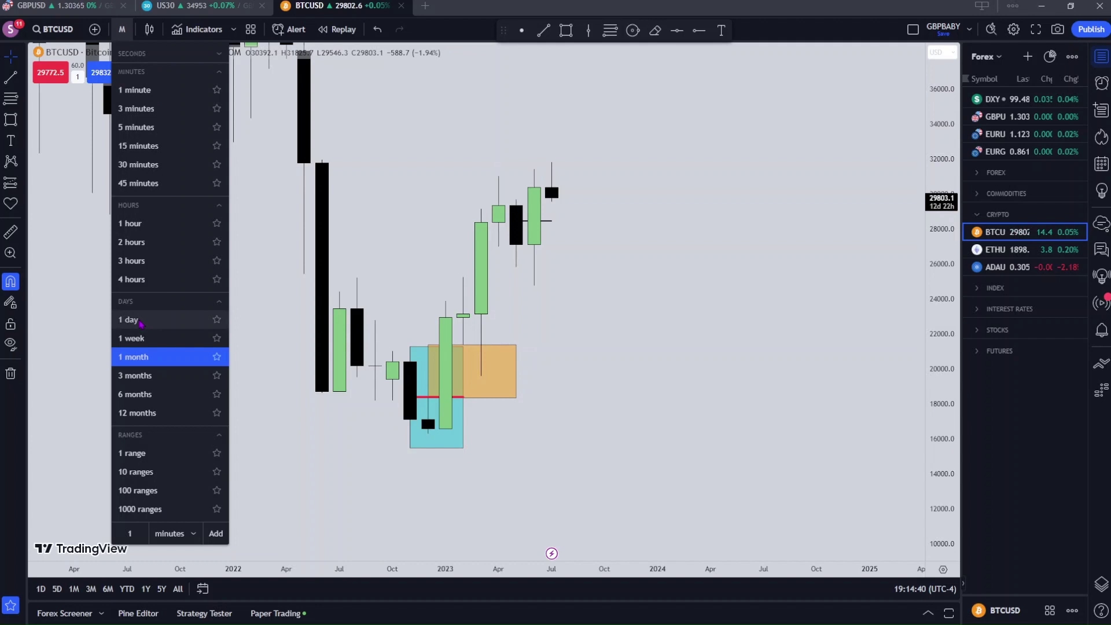
click(139, 321)
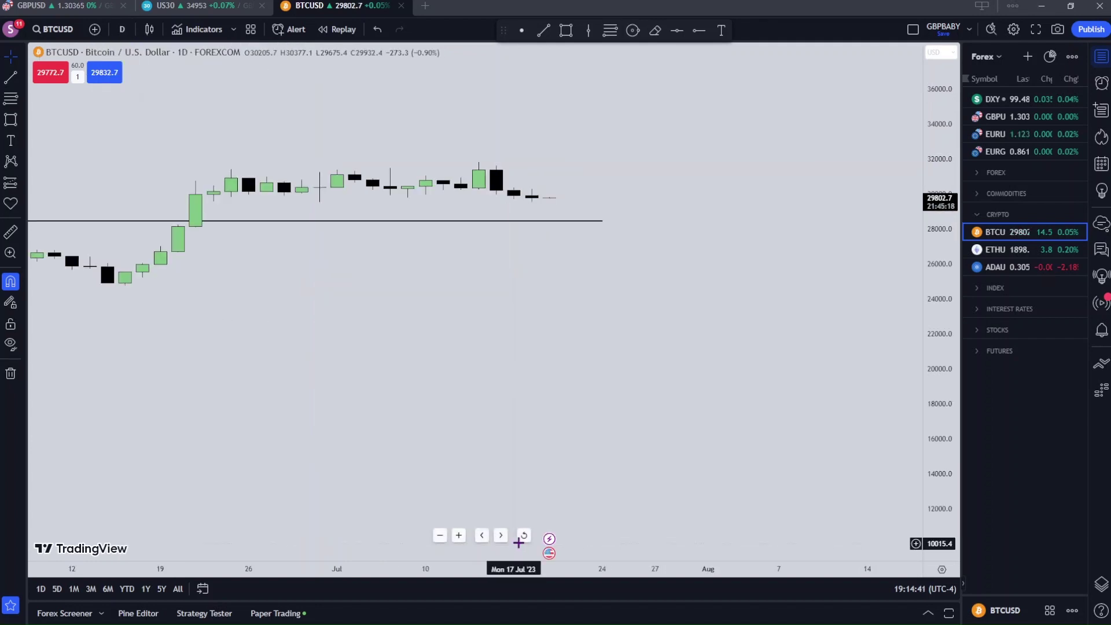
click(522, 535)
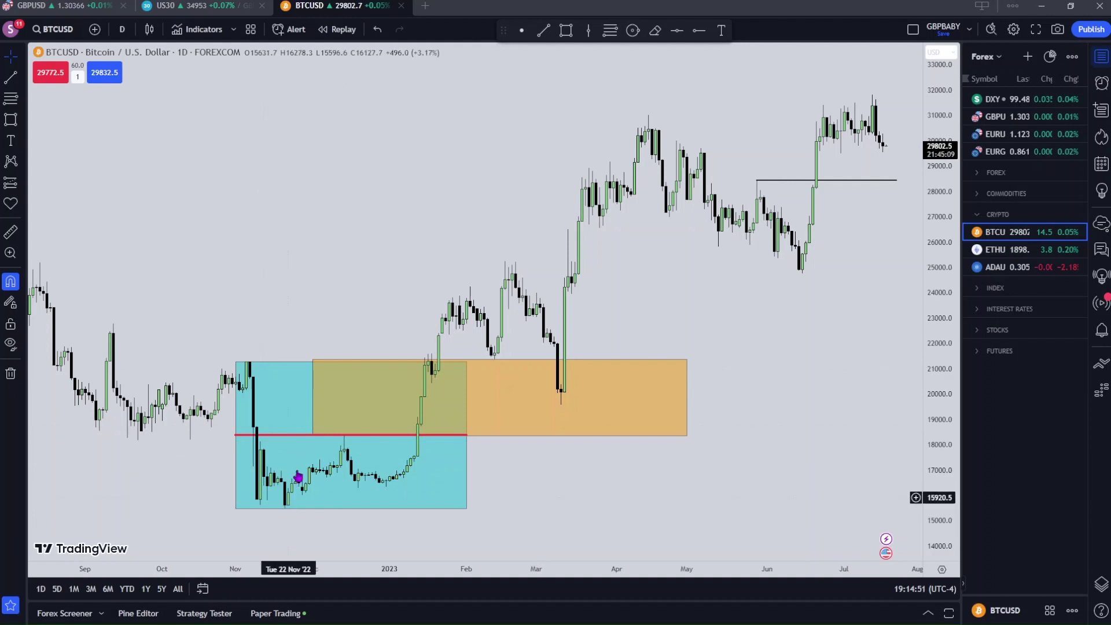
click(345, 437)
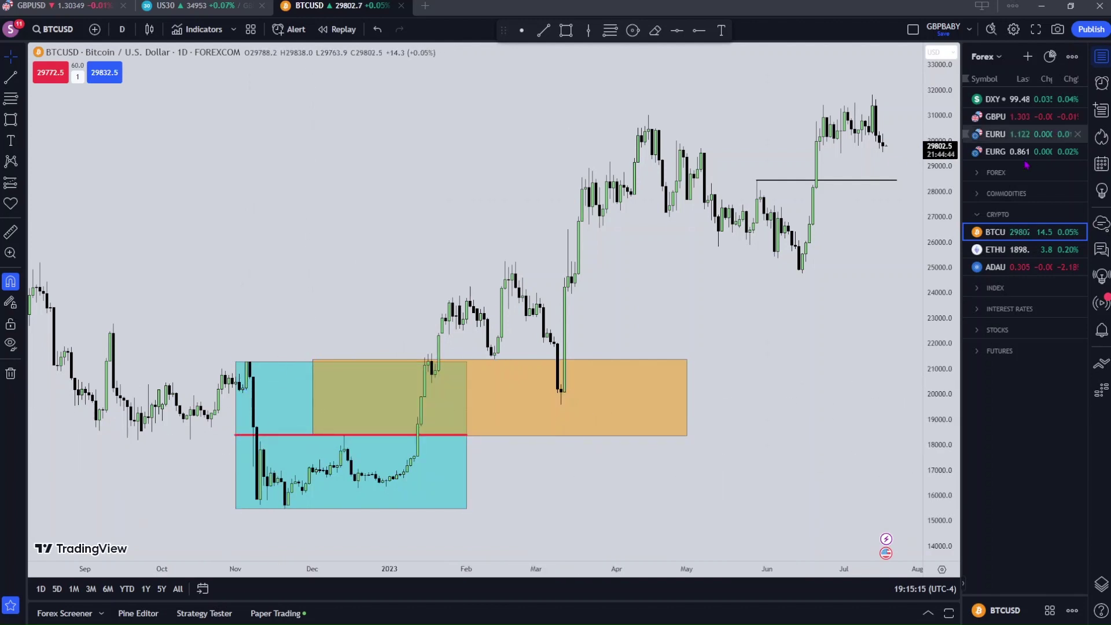
Open the DXY daily chart and examine its early-July order block and fair value gap up close.
click(1000, 103)
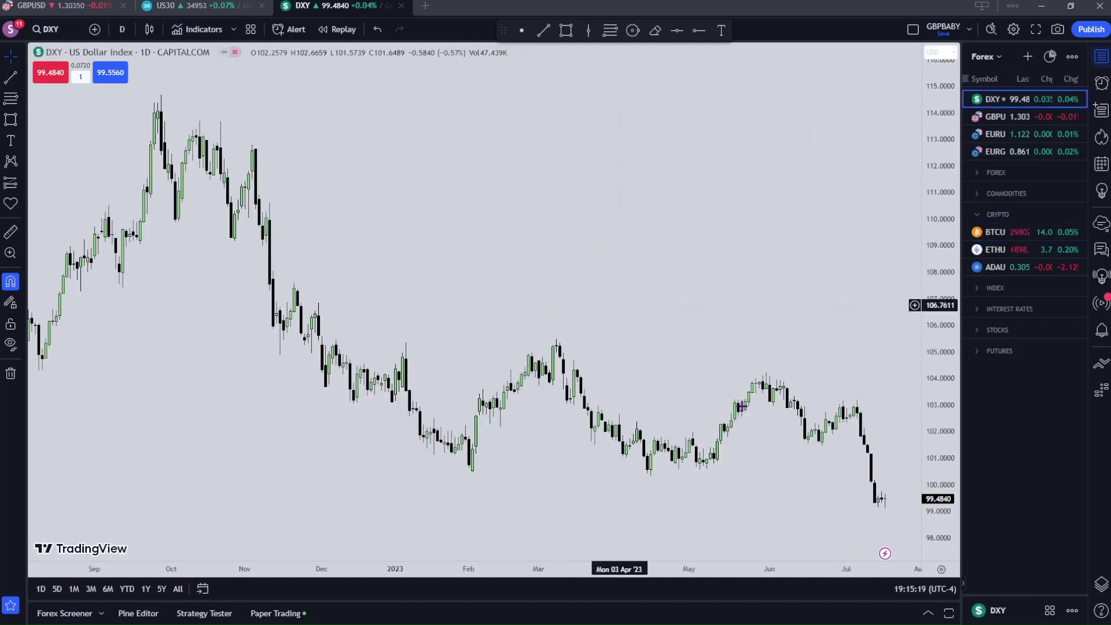
scroll(742, 407, up, 5)
scroll(702, 268, up, 2)
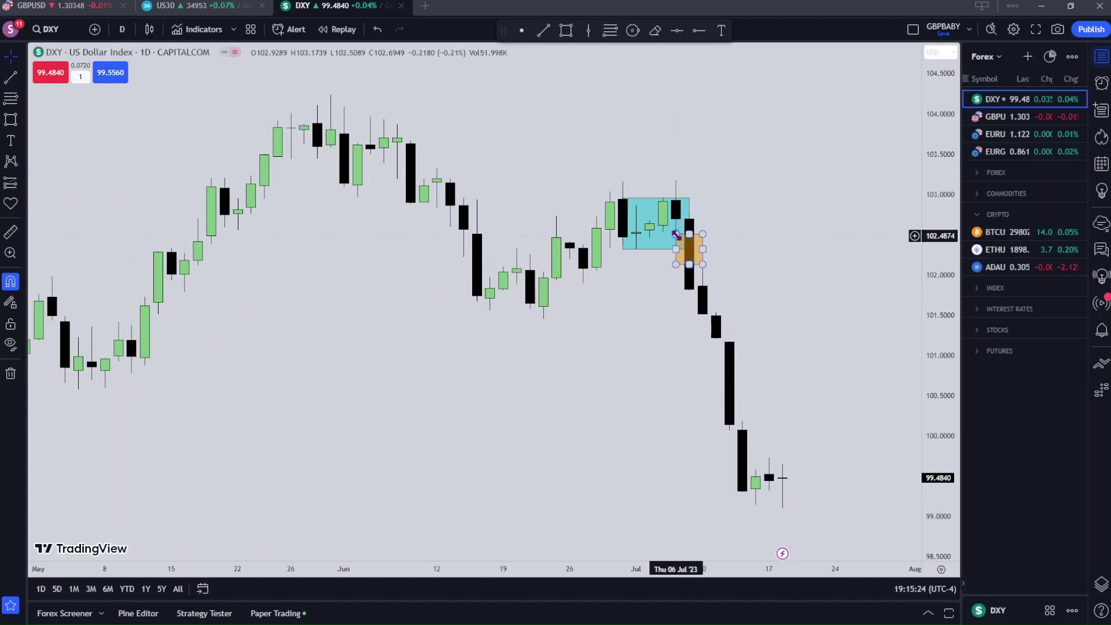
Return to the BTCUSD daily chart and place a Fibonacci retracement over the order block from 21294.0 to 15480.9.
click(998, 233)
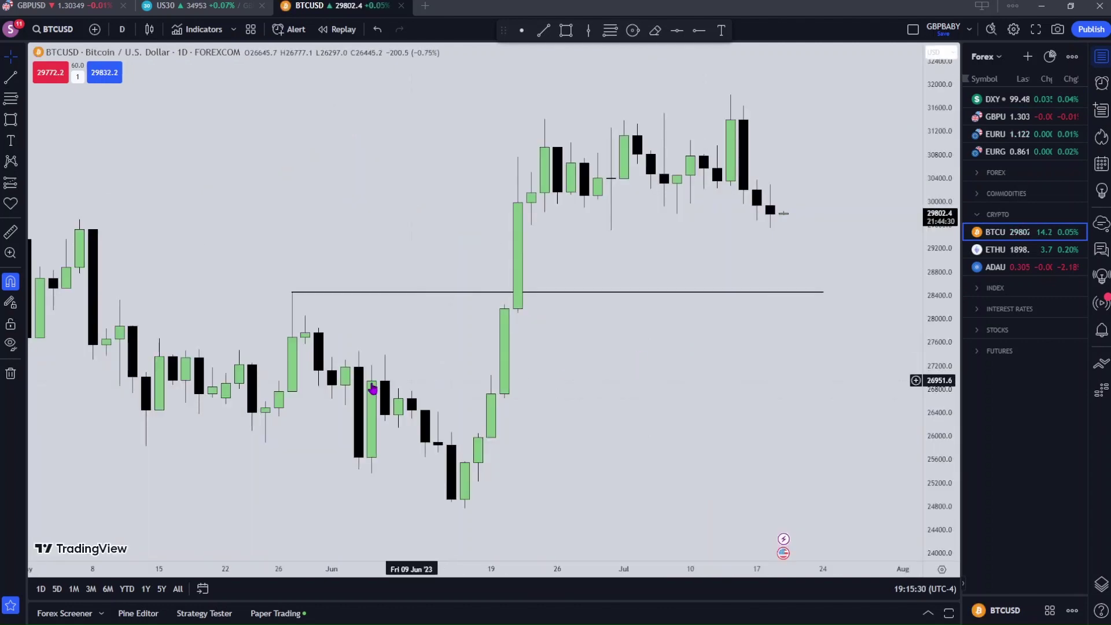
scroll(378, 382, down, 1)
scroll(377, 382, down, 5)
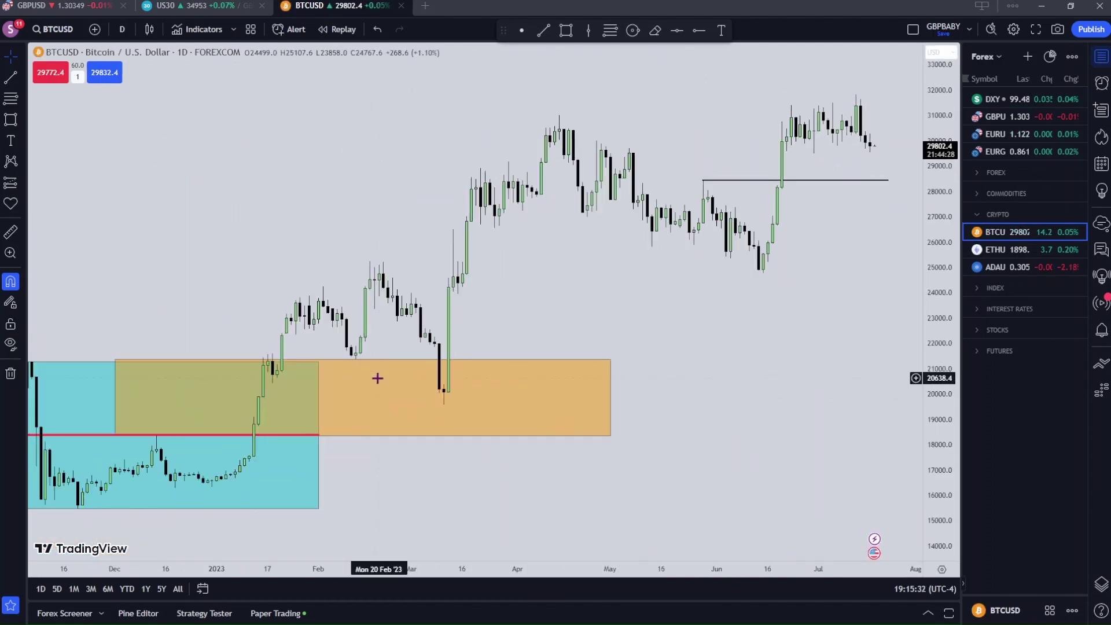
drag(349, 277, 560, 258)
scroll(558, 278, down, 2)
drag(944, 428, 947, 377)
drag(838, 491, 846, 387)
scroll(759, 415, up, 2)
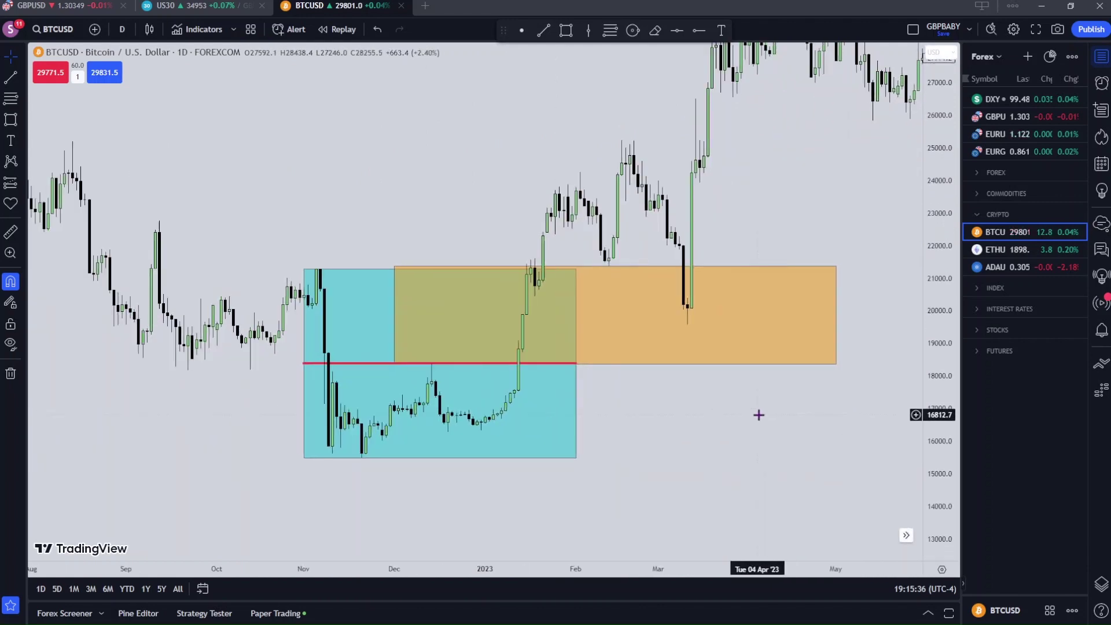
click(11, 98)
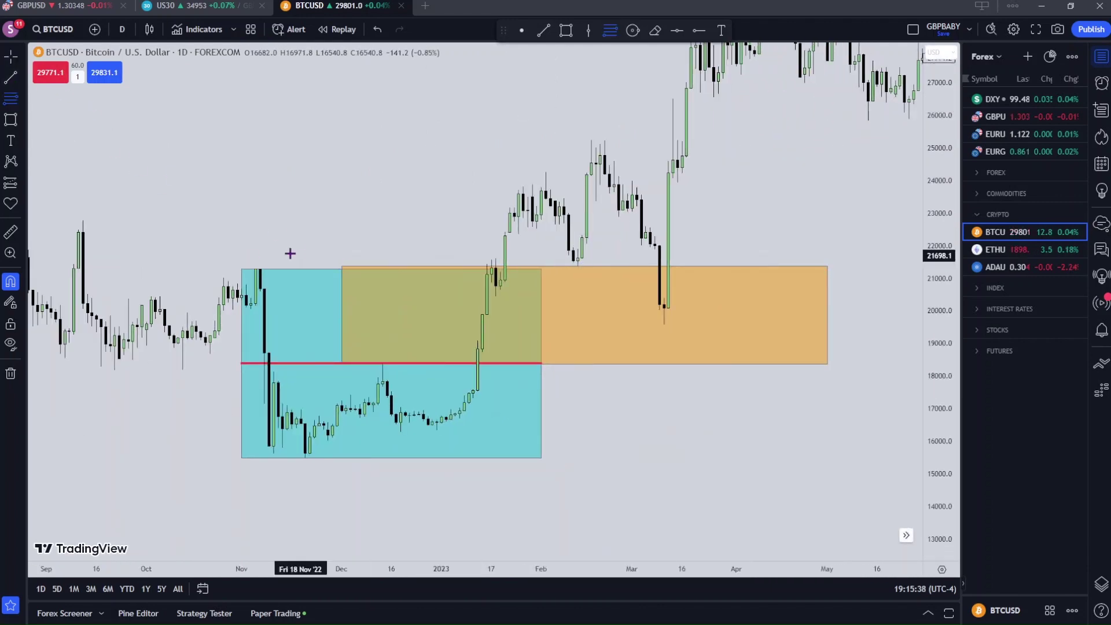
click(264, 267)
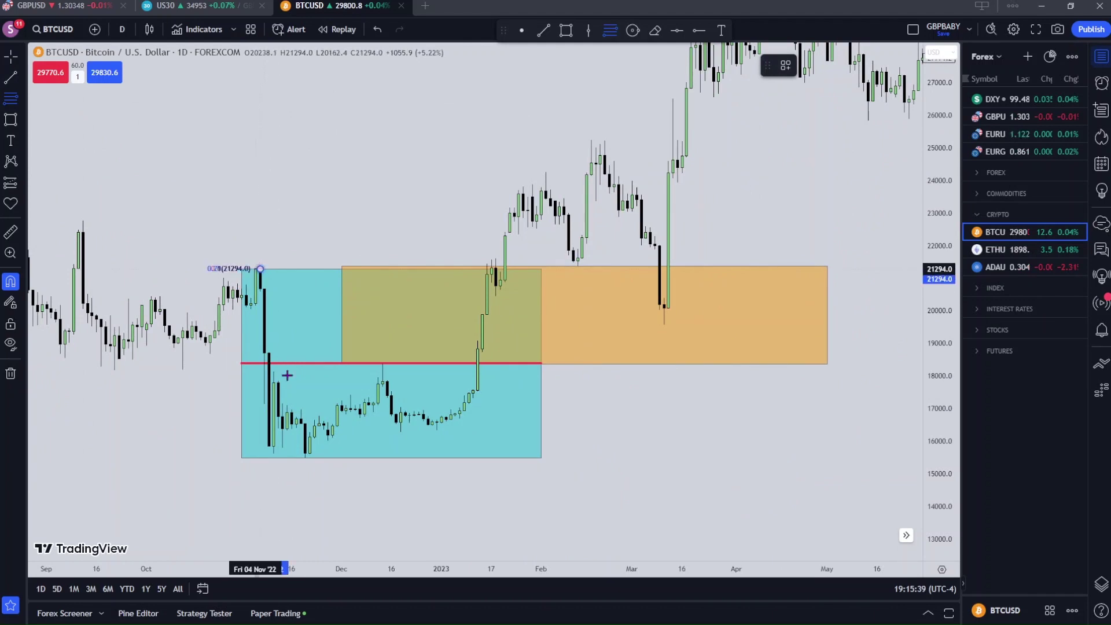
click(306, 463)
Copy the red midpoint line to the order block's 0.25 level at 16934.2 and make the copy a dashed line.
click(340, 363)
click(326, 364)
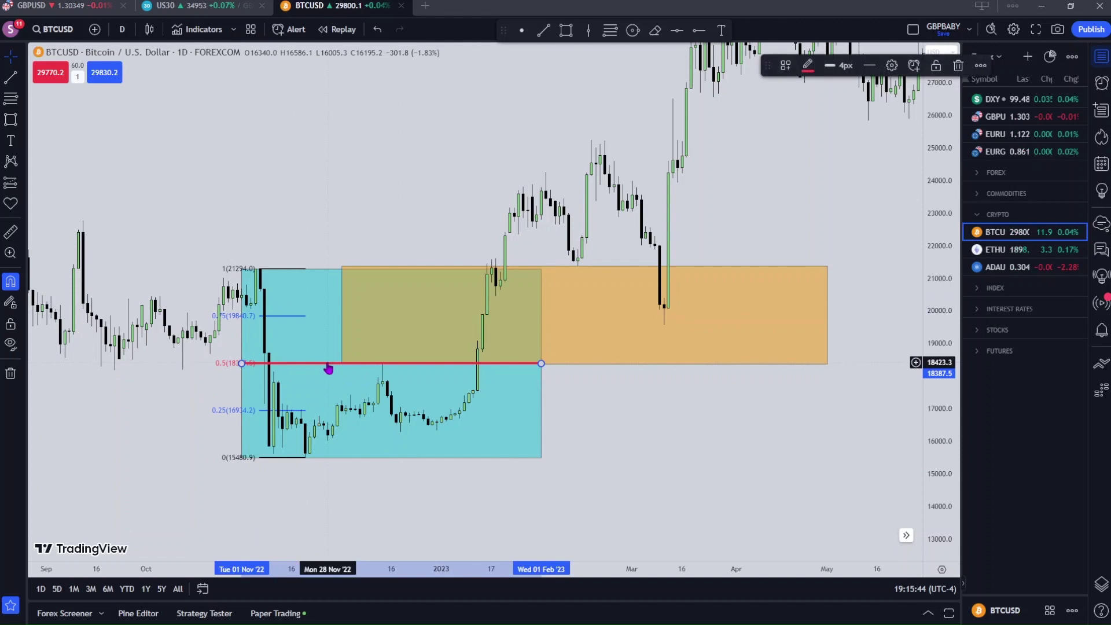
drag(326, 369, 326, 411)
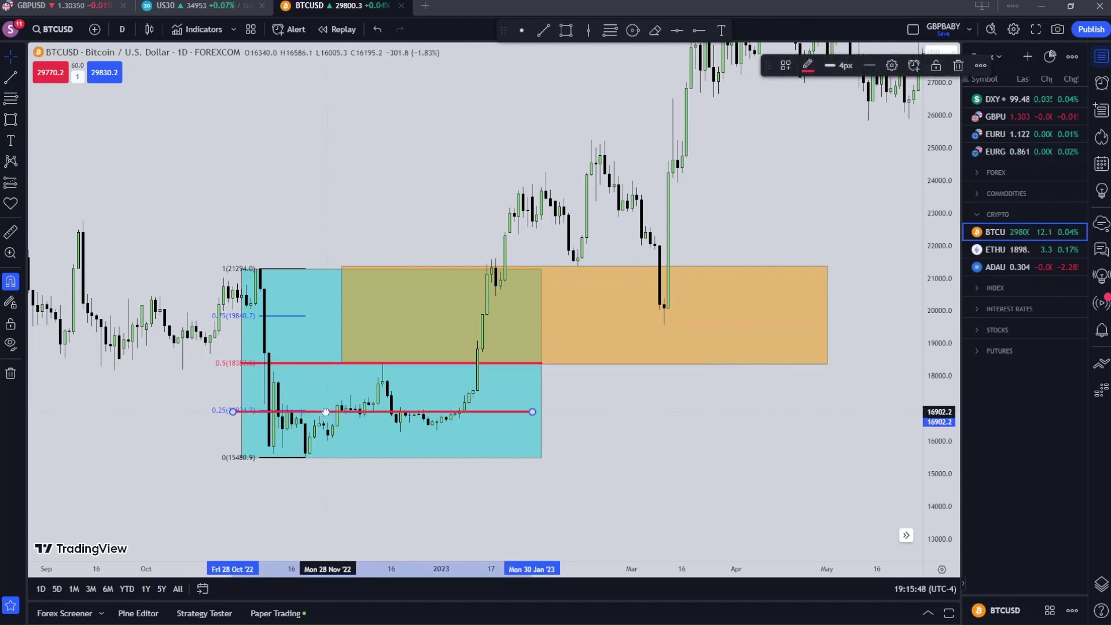
drag(326, 412, 328, 410)
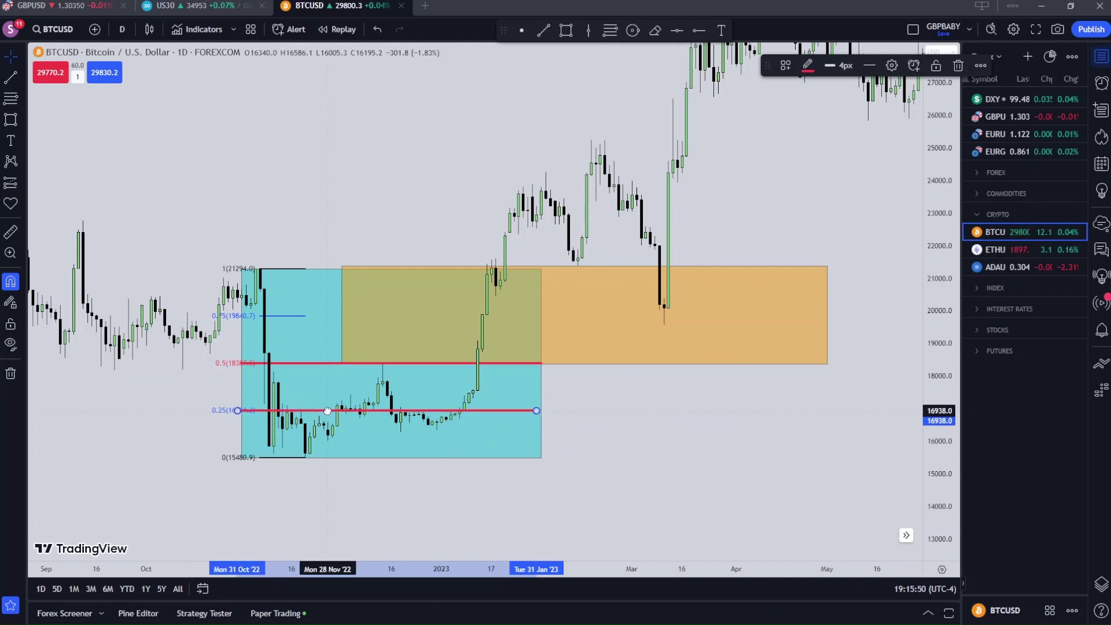
click(220, 412)
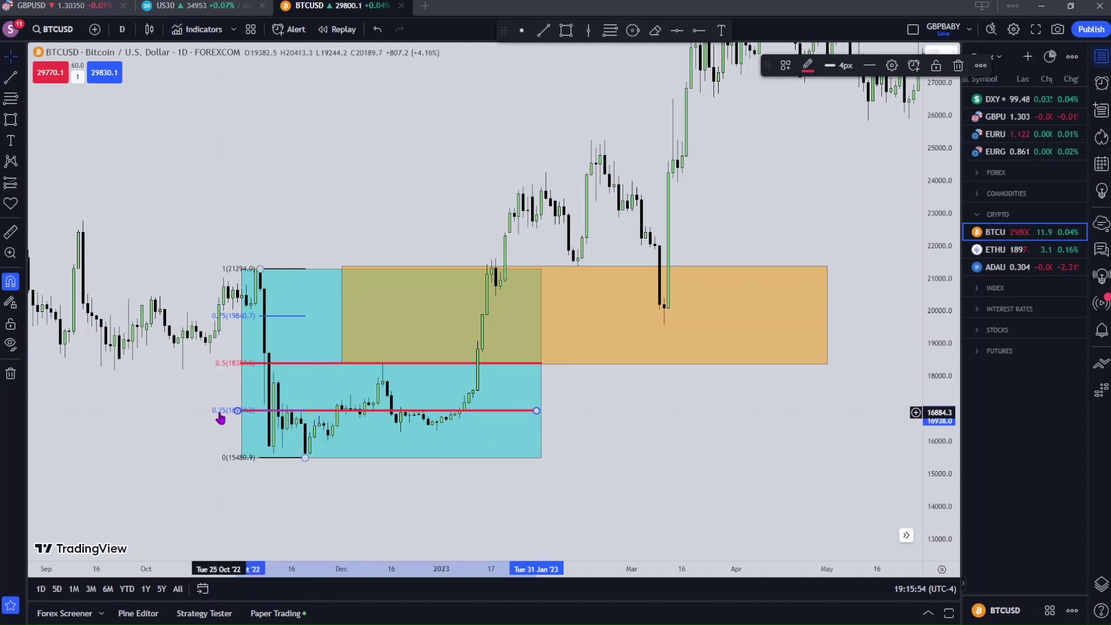
click(229, 457)
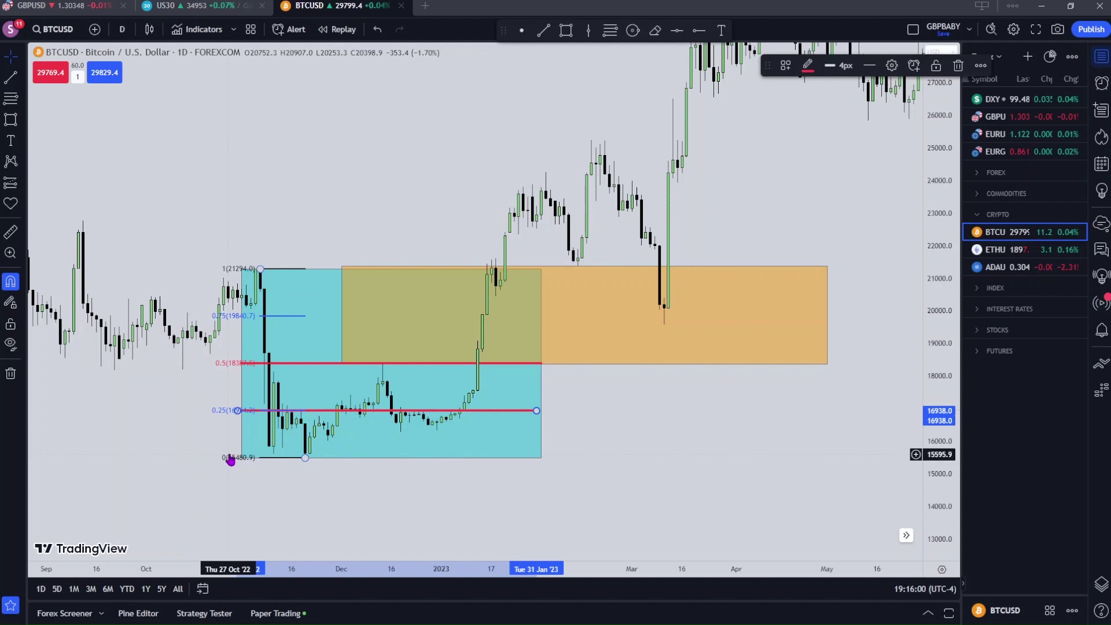
mouse_move(359, 408)
mouse_down()
mouse_move(360, 437)
mouse_move(369, 424)
mouse_up()
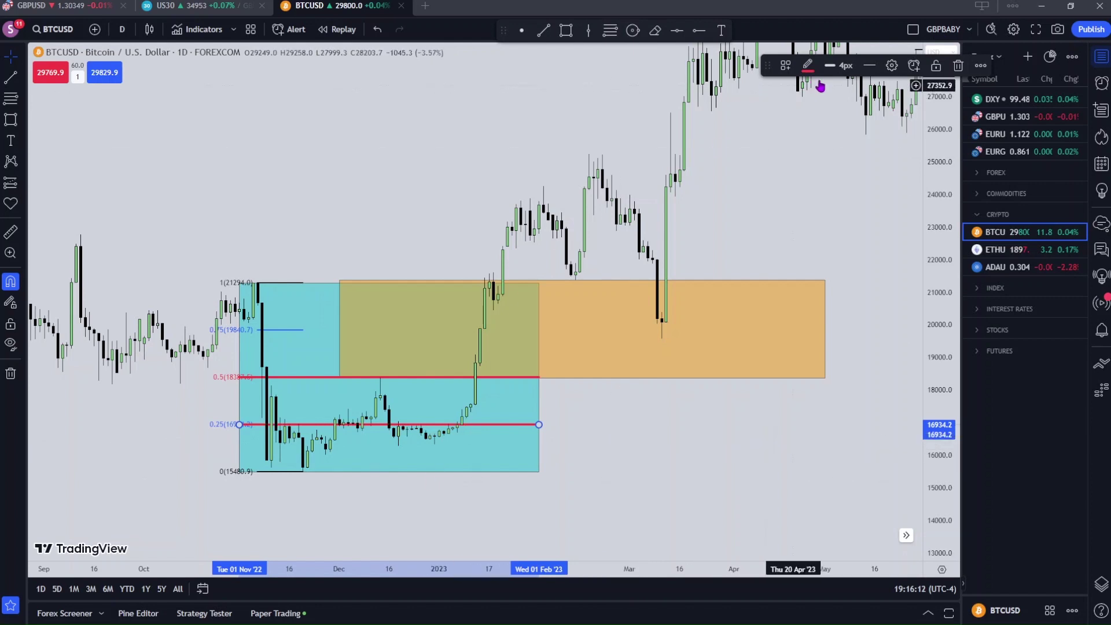
click(868, 66)
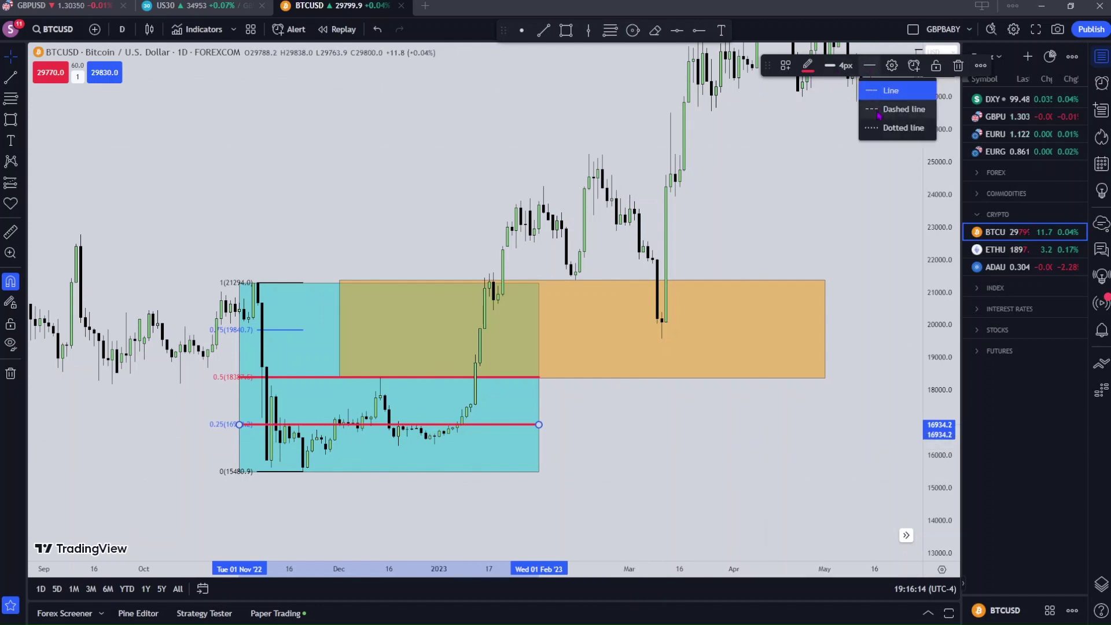
click(902, 109)
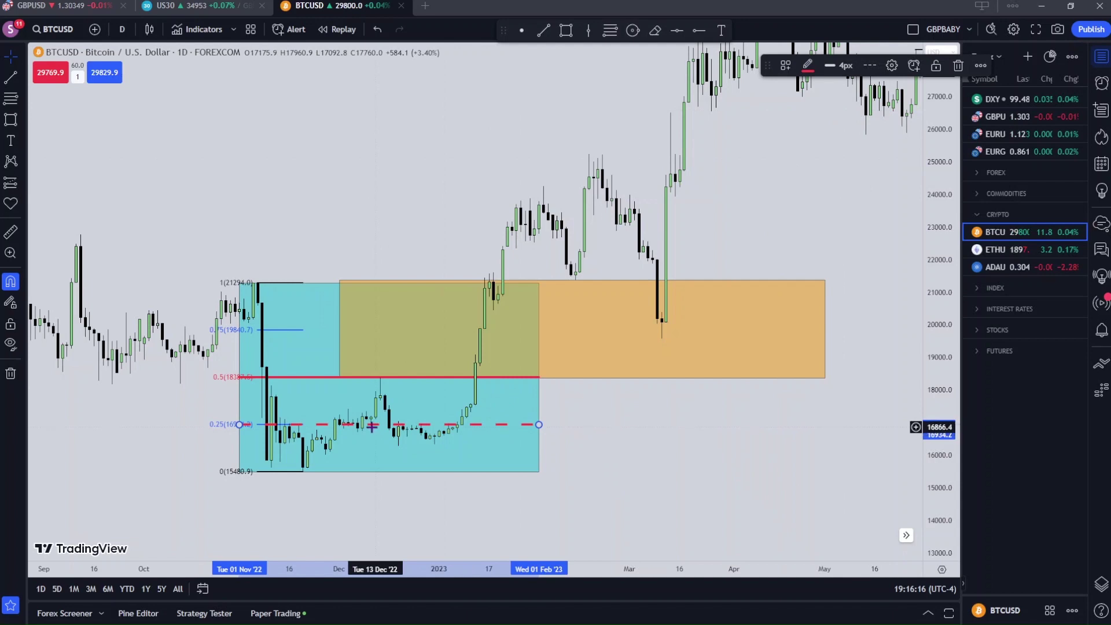
Copy the dashed red line to the order block's 0.75 level at 19840.7 and delete the Fibonacci retracement.
drag(349, 426, 350, 329)
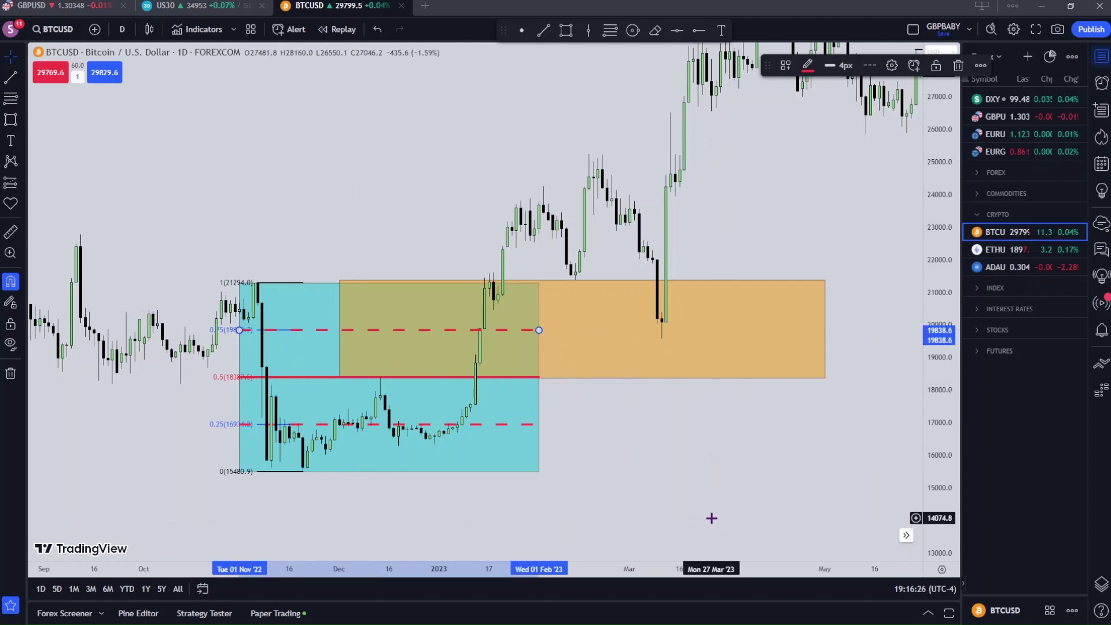
click(224, 428)
key(Delete)
Extend the dashed 0.75 line across the fair value gap to about mid-April 2023.
drag(932, 464, 932, 385)
drag(775, 478, 818, 408)
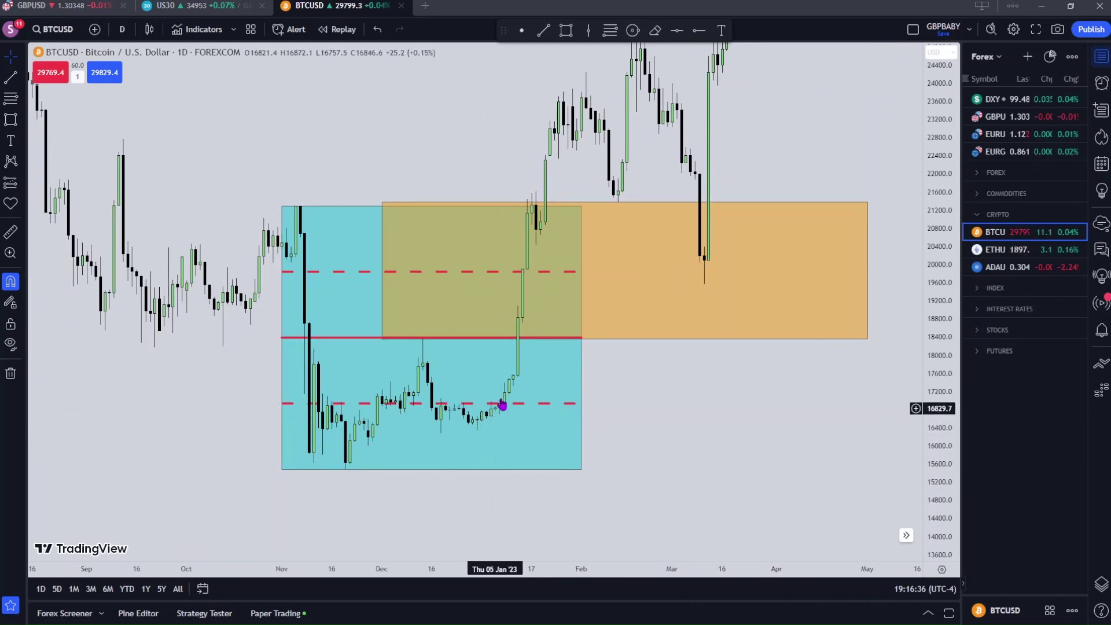
click(540, 210)
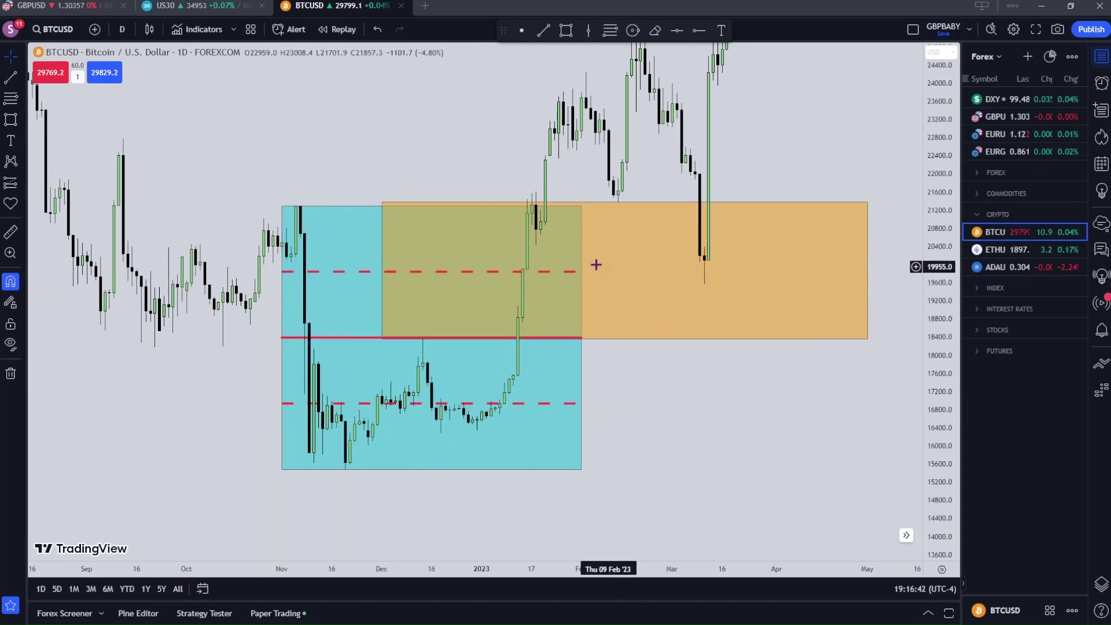
drag(581, 271, 826, 272)
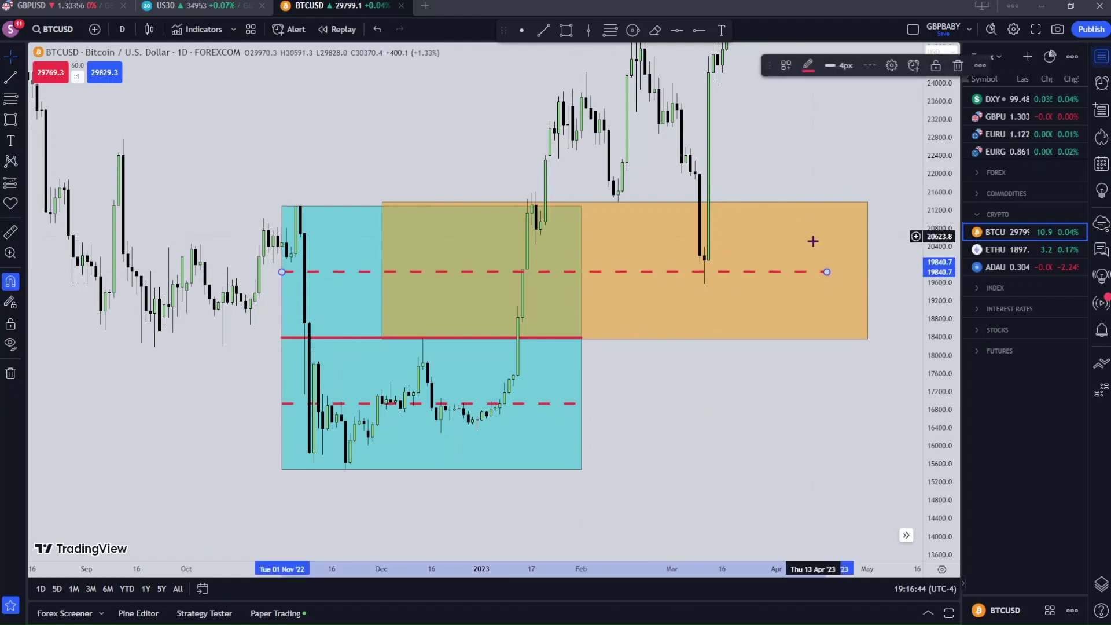
Switch the BTCUSD chart to the monthly timeframe and examine the order block and fair value gap there.
drag(943, 202, 944, 289)
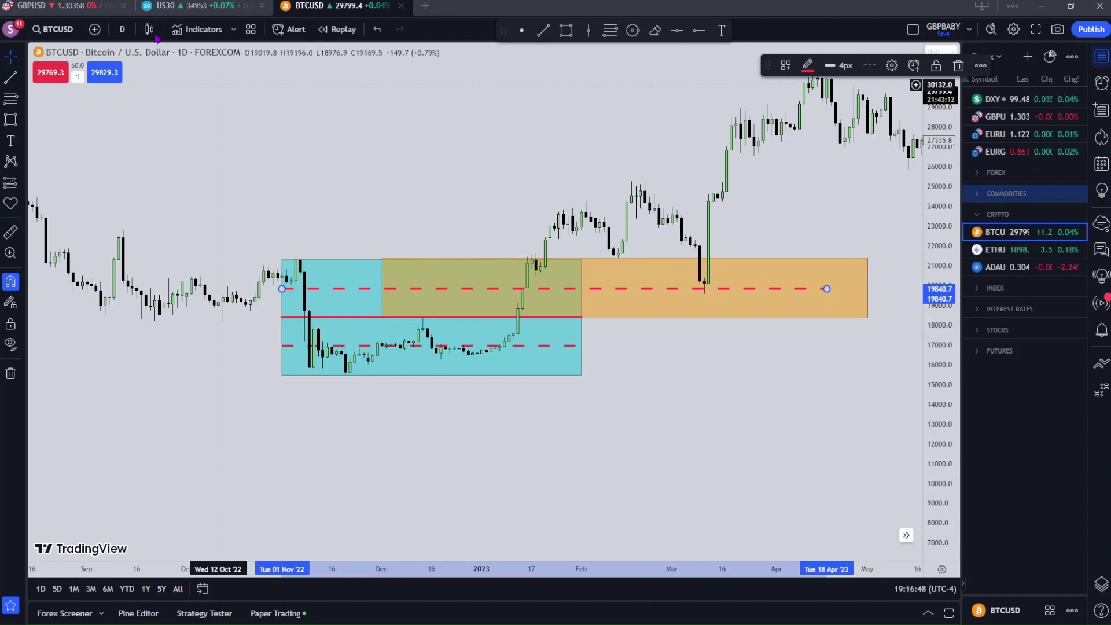
click(121, 29)
click(161, 356)
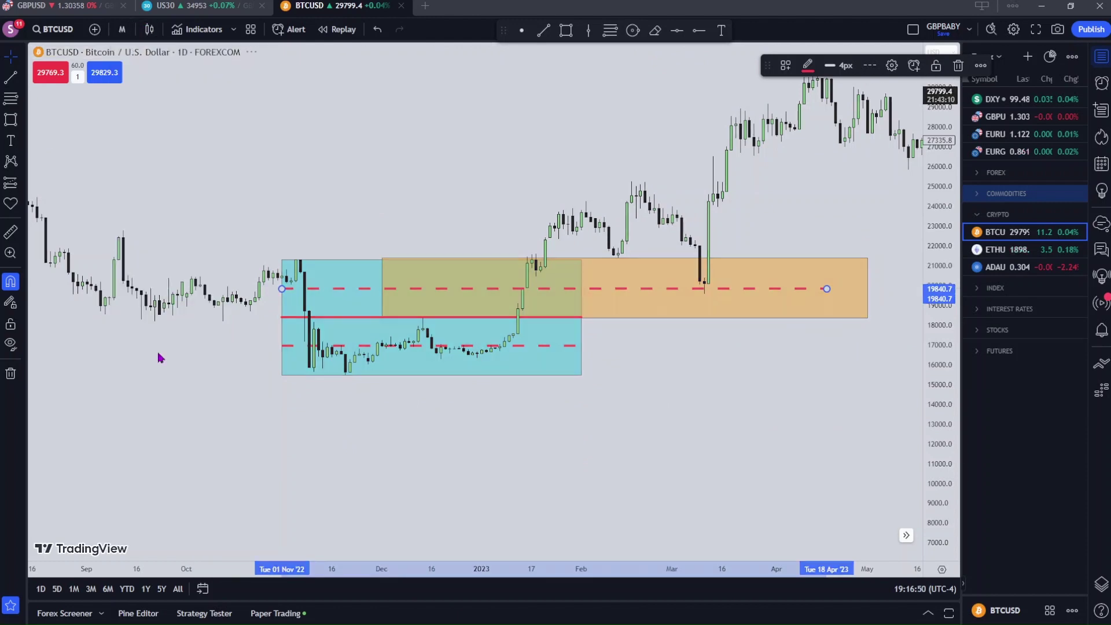
click(526, 541)
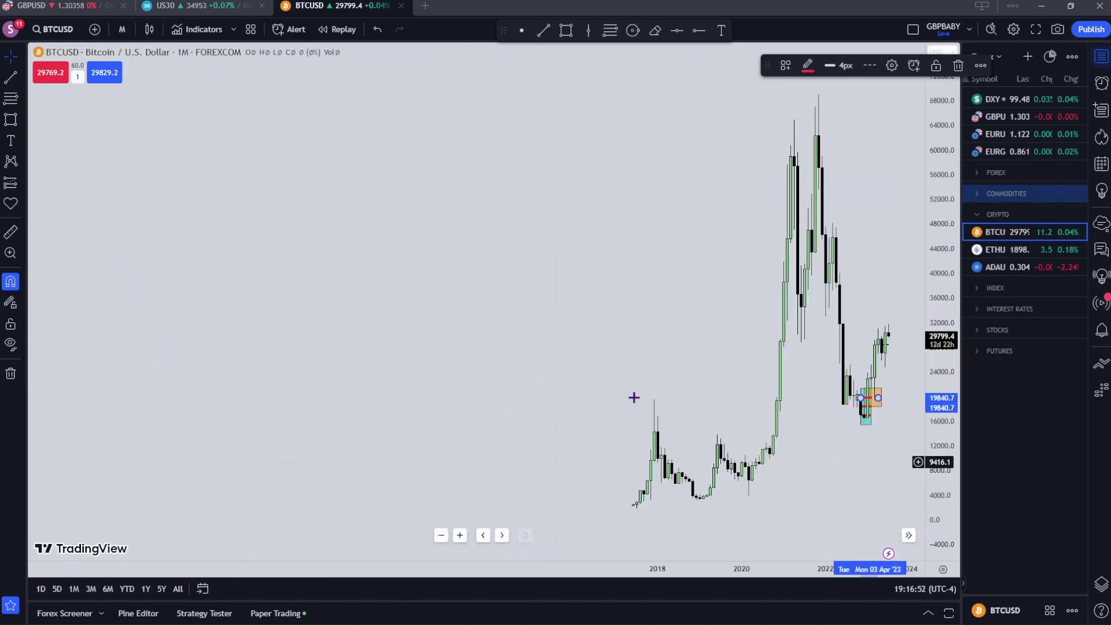
scroll(766, 433, up, 4)
drag(941, 492, 943, 249)
drag(808, 439, 755, 209)
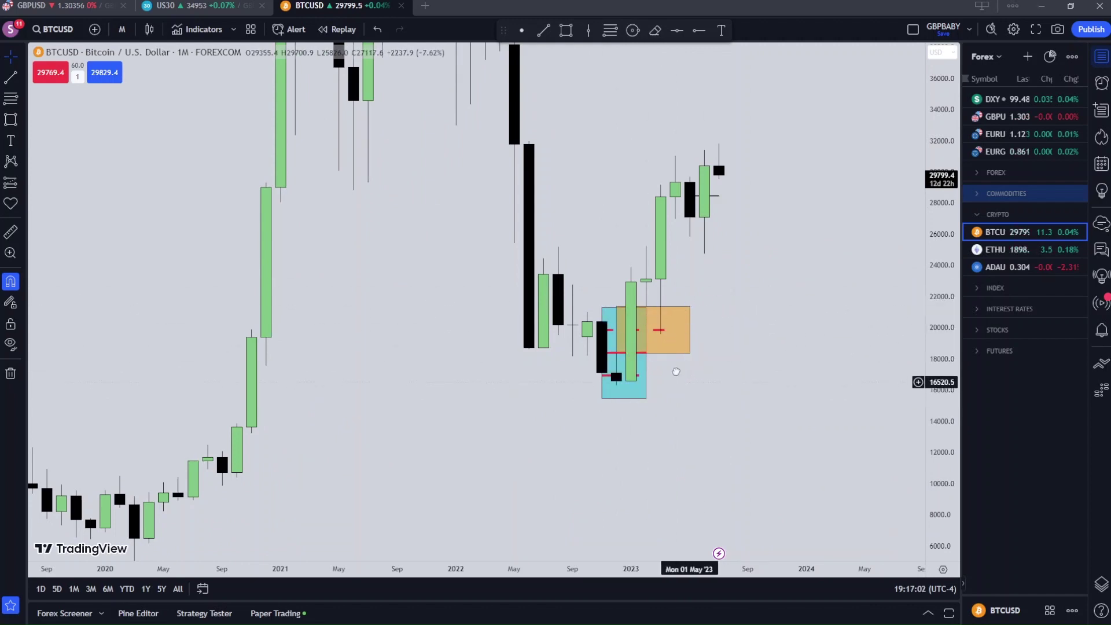
drag(692, 383, 669, 367)
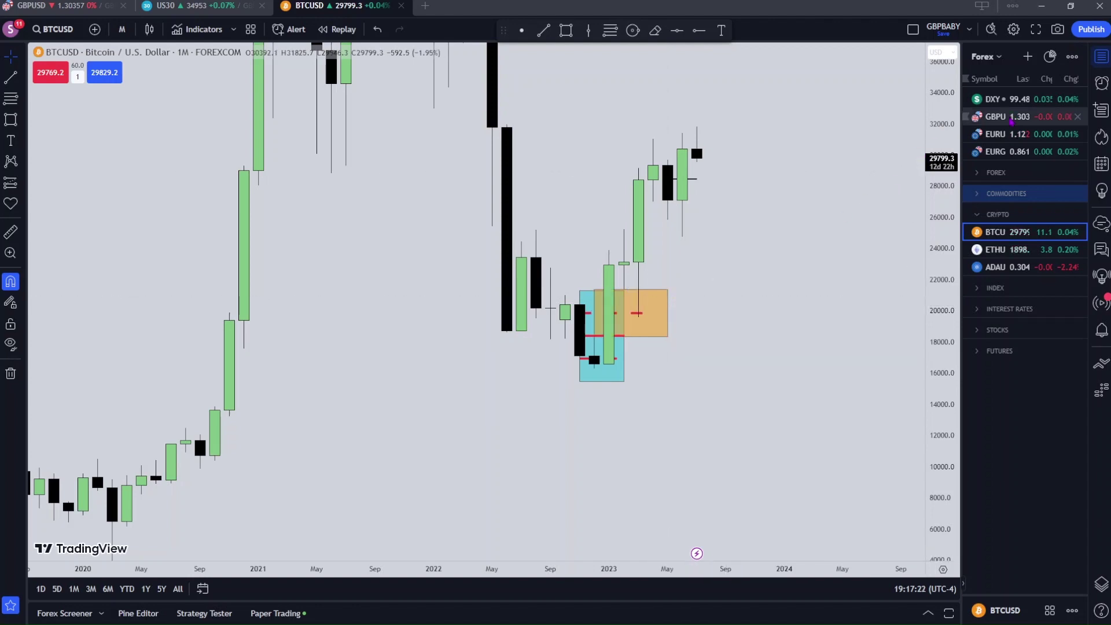
Open the GBPUSD chart and remove all of its existing drawings.
click(1010, 122)
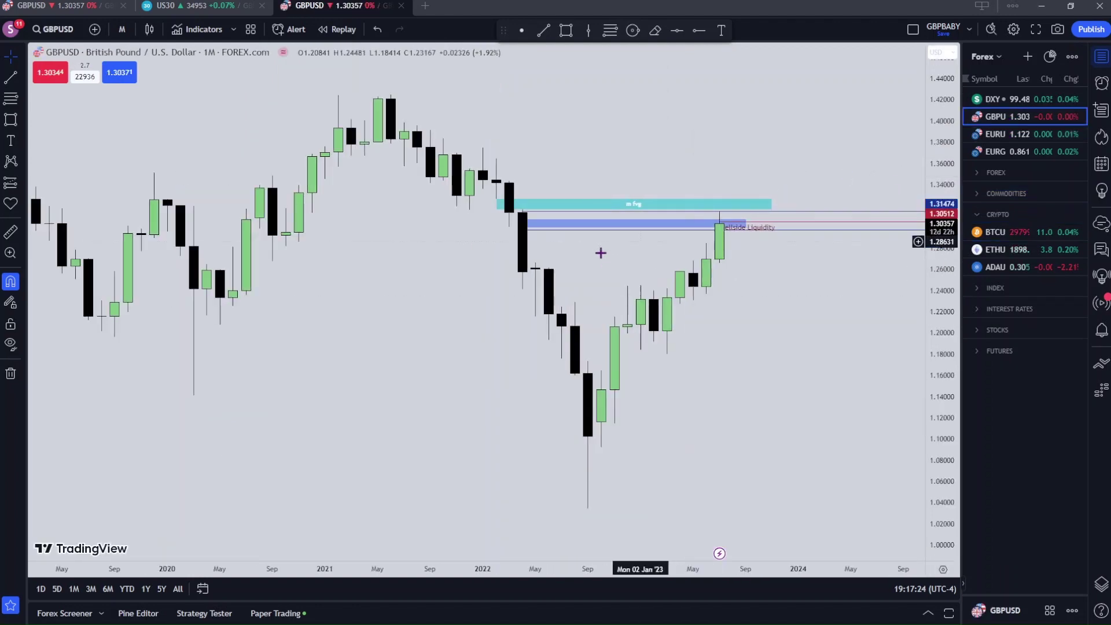
click(11, 373)
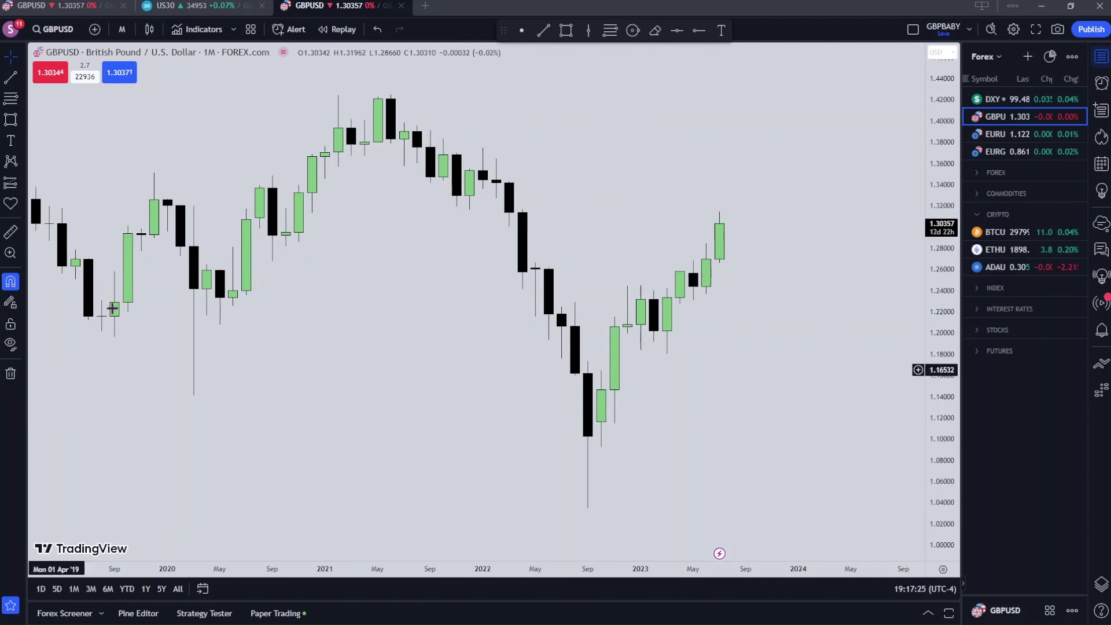
Switch the GBPUSD chart to the 4-hour timeframe and locate the sharp low of late September 2022.
click(122, 29)
click(155, 279)
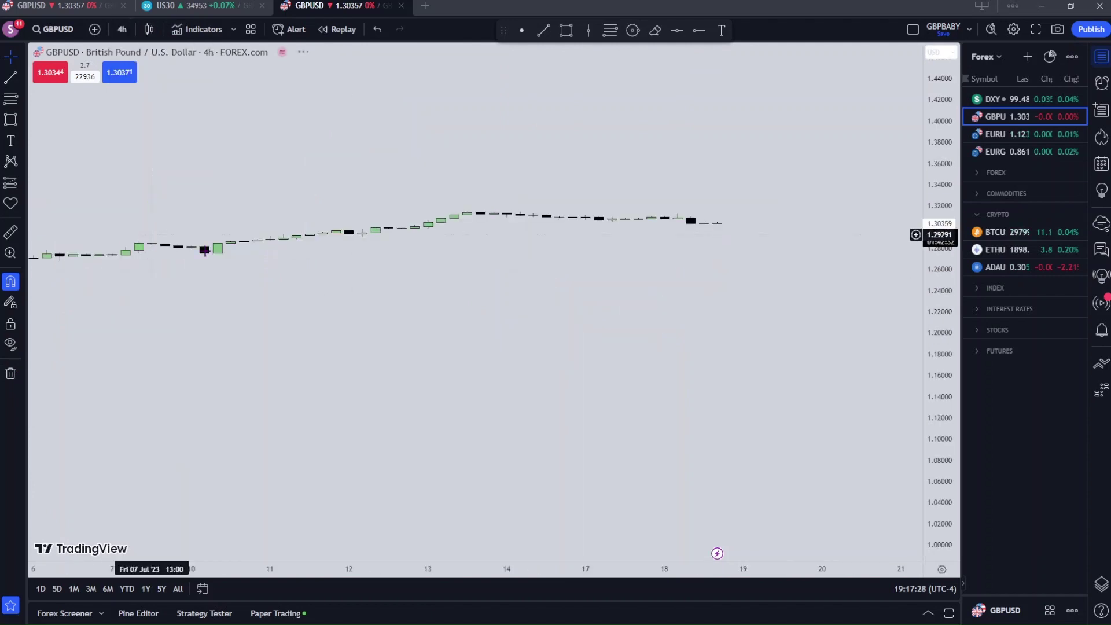
scroll(442, 442, down, 10)
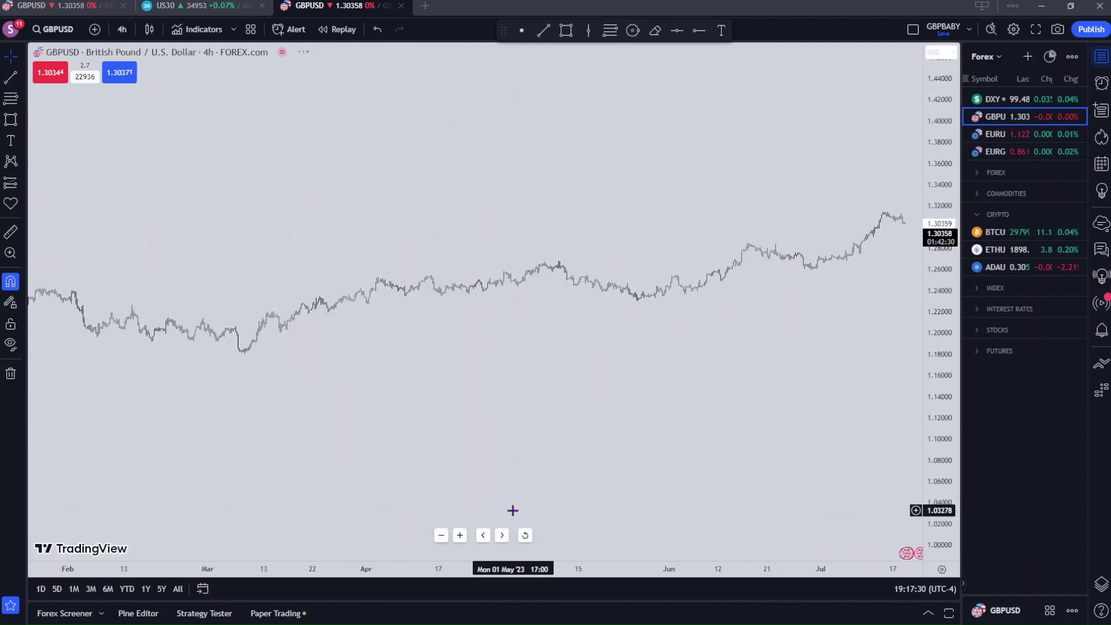
drag(419, 467, 465, 463)
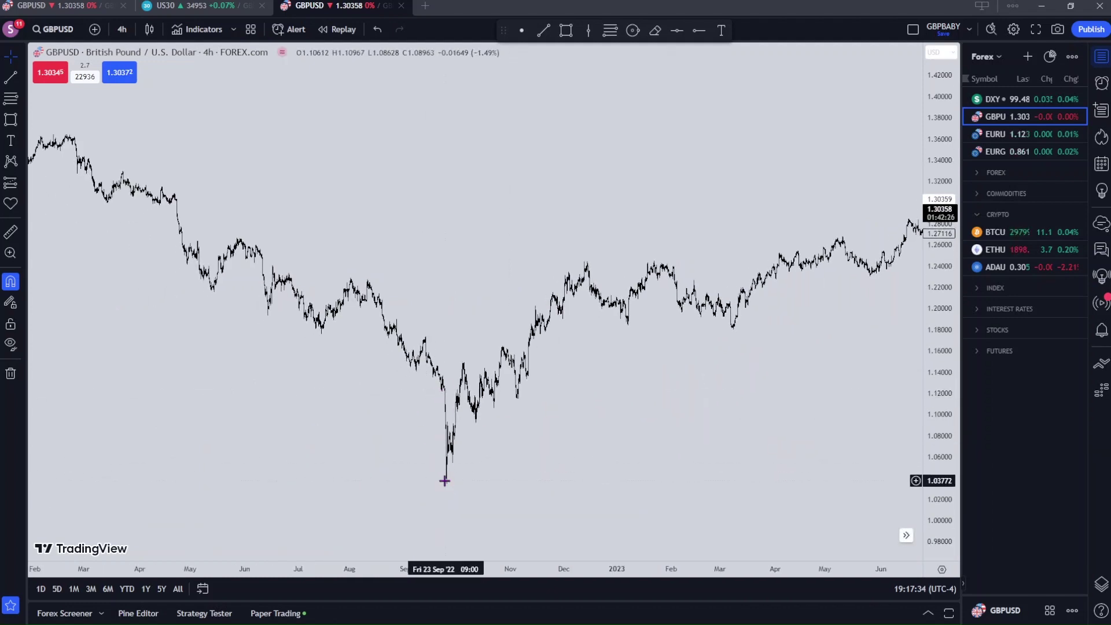
drag(399, 455, 617, 390)
scroll(434, 370, up, 5)
scroll(443, 389, up, 3)
drag(341, 418, 721, 365)
scroll(540, 367, up, 8)
drag(372, 369, 500, 306)
scroll(494, 349, up, 1)
drag(495, 349, 467, 304)
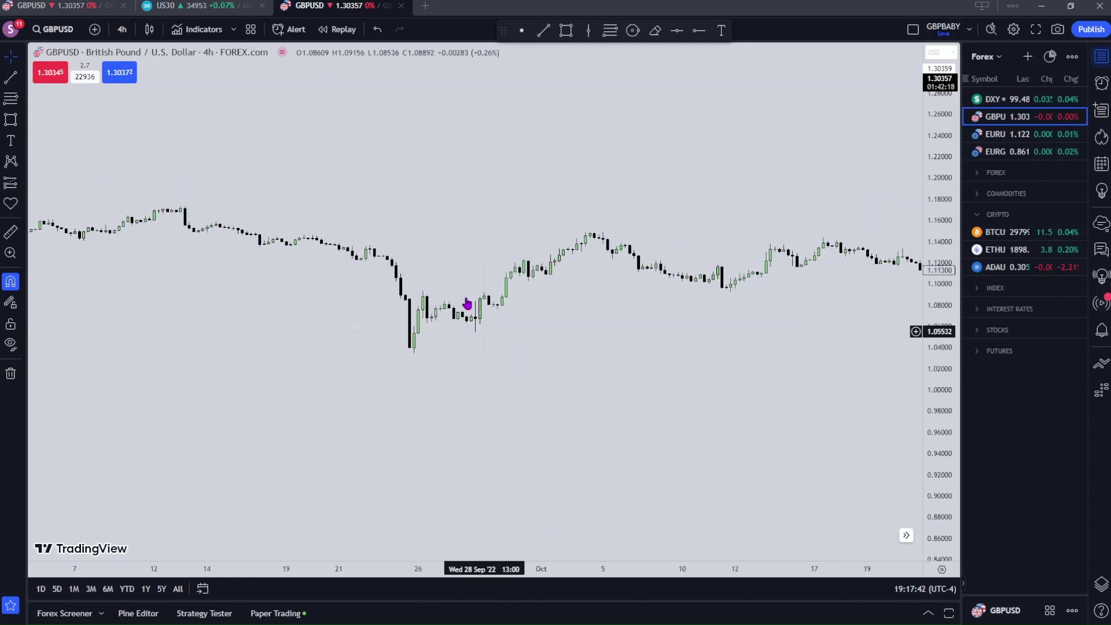
drag(548, 387, 618, 389)
drag(939, 409, 943, 272)
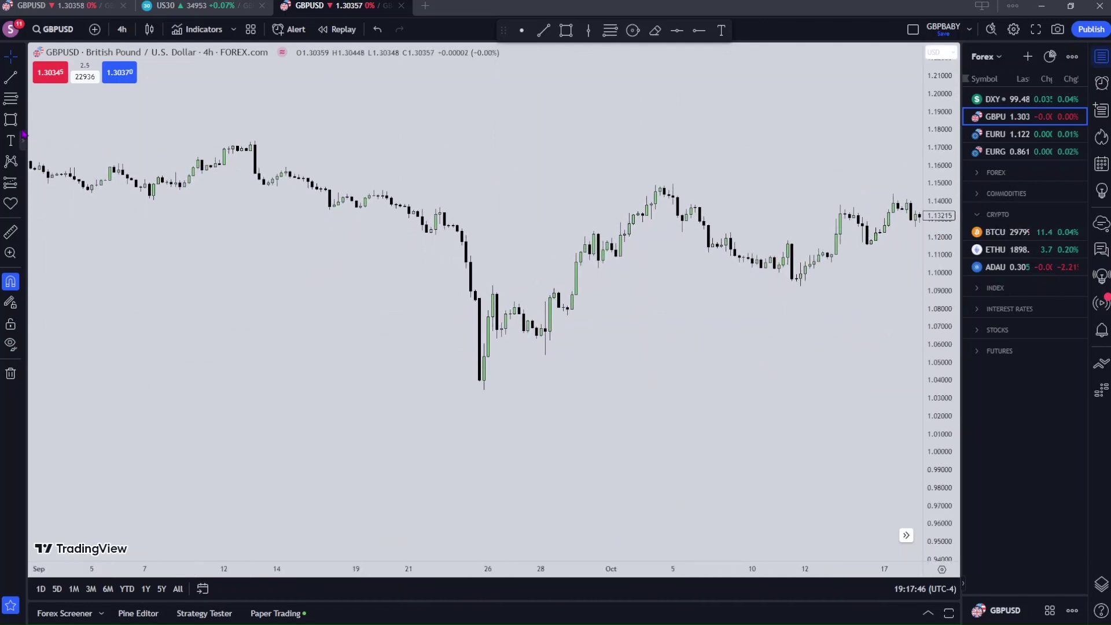
Draw an order block rectangle on the 25 September 2022 bearish candle from 1.08589 to 1.03926, extended to 4 October 2022.
key(alt+shift+r)
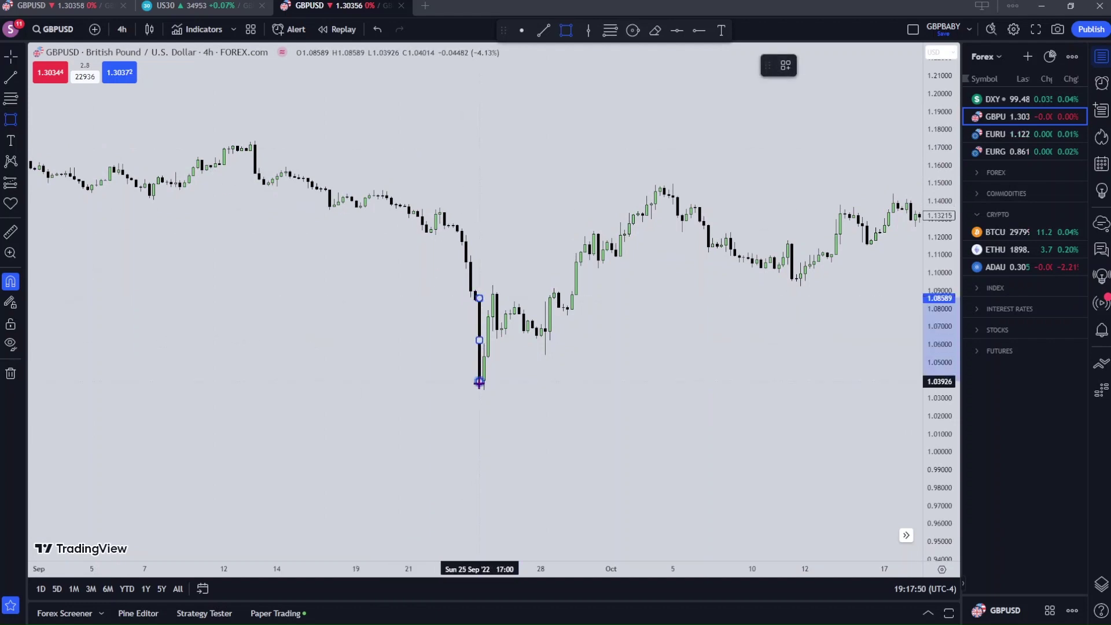
click(478, 382)
drag(508, 341, 665, 340)
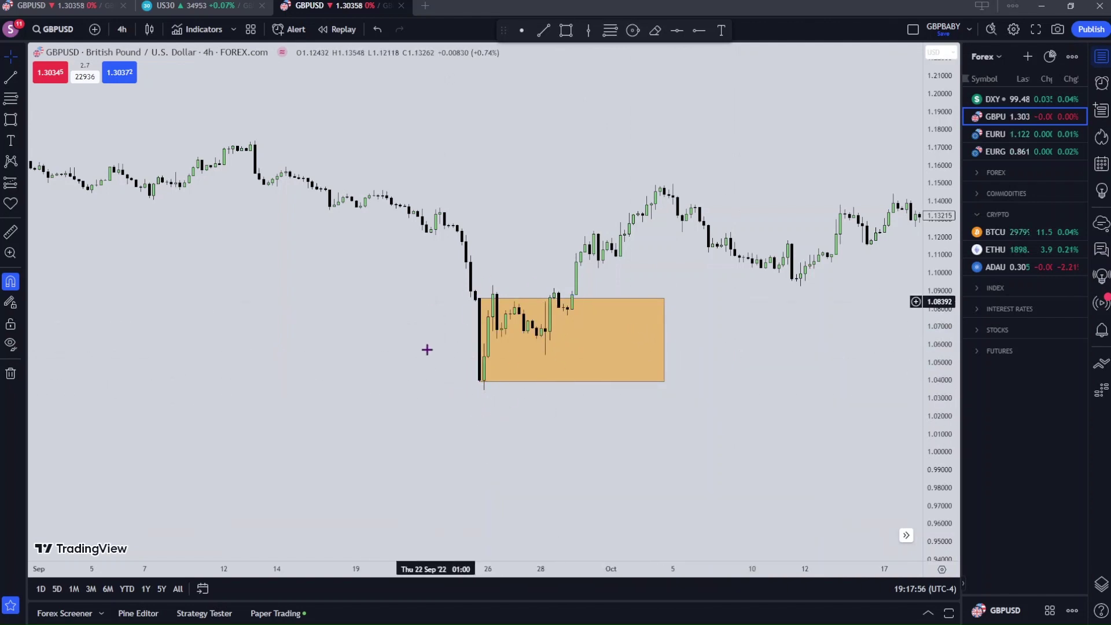
click(486, 351)
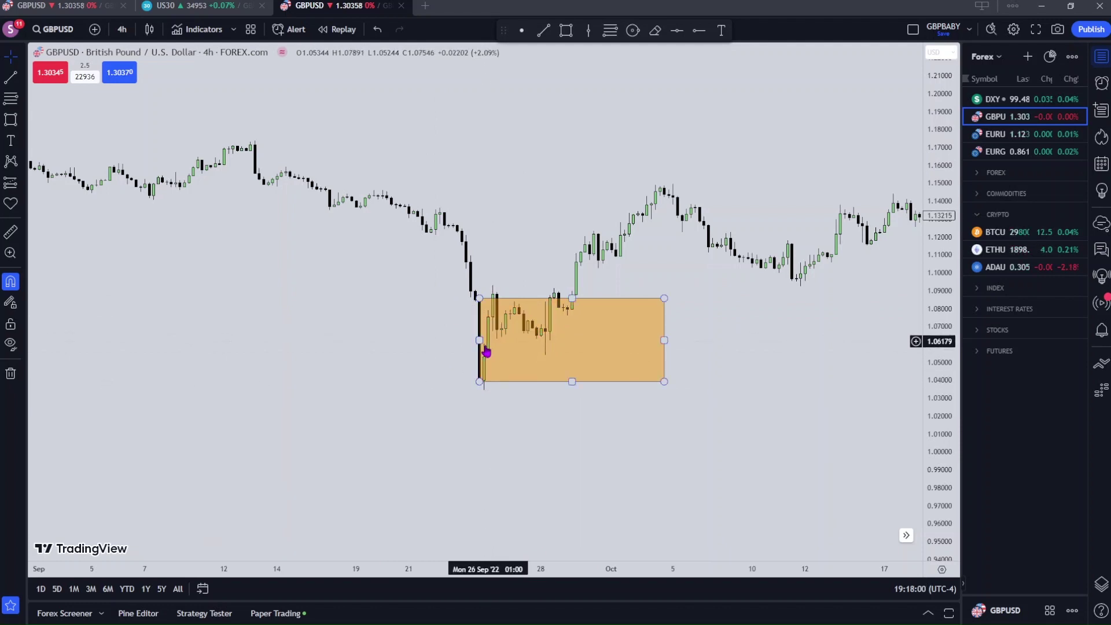
click(521, 240)
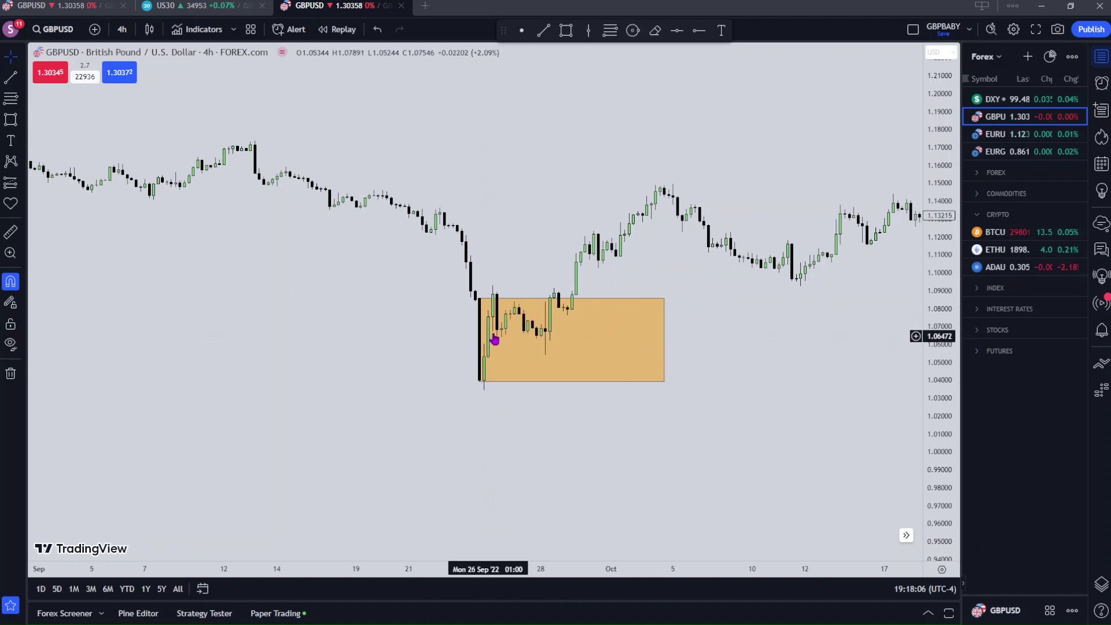
Draw a fair value gap rectangle inside the order block from 1.06723 to 1.06034, spanning 25 to 29 September 2022.
click(10, 119)
mouse_move(482, 330)
mouse_down()
mouse_move(496, 344)
mouse_move(580, 339)
mouse_up()
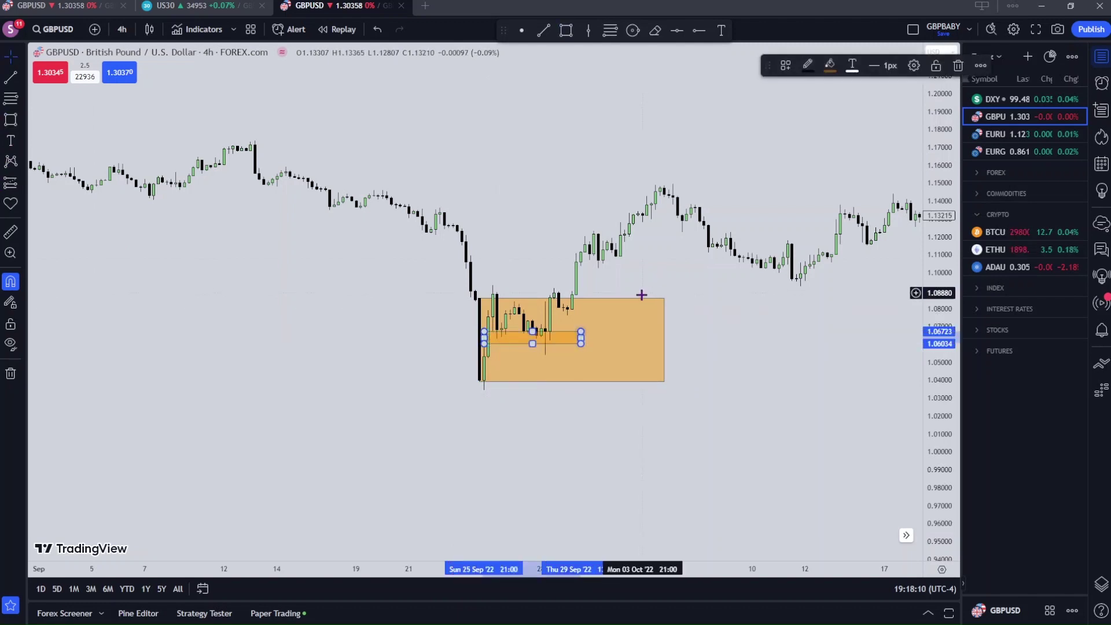
Change the order block rectangle's background from orange to cyan.
click(637, 300)
double_click(637, 300)
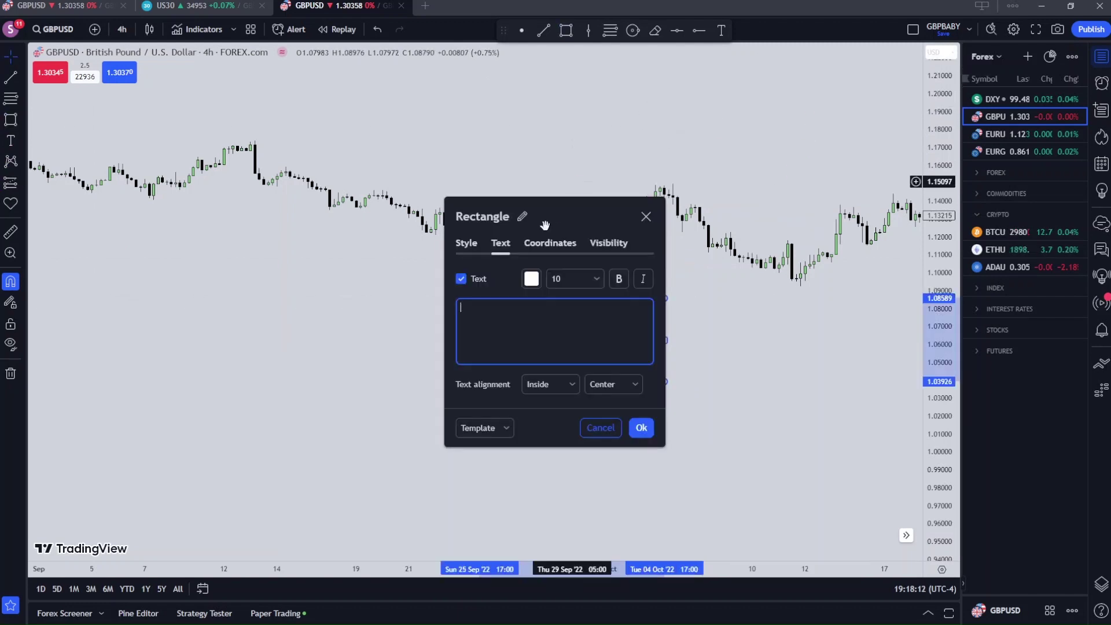
click(469, 244)
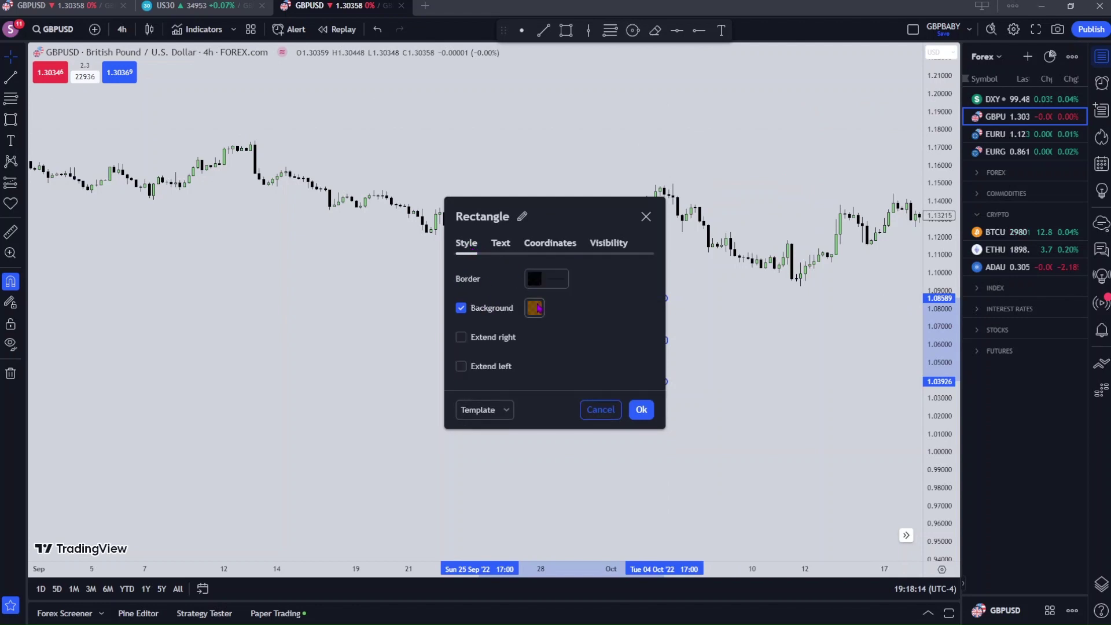
click(537, 307)
click(618, 296)
click(639, 410)
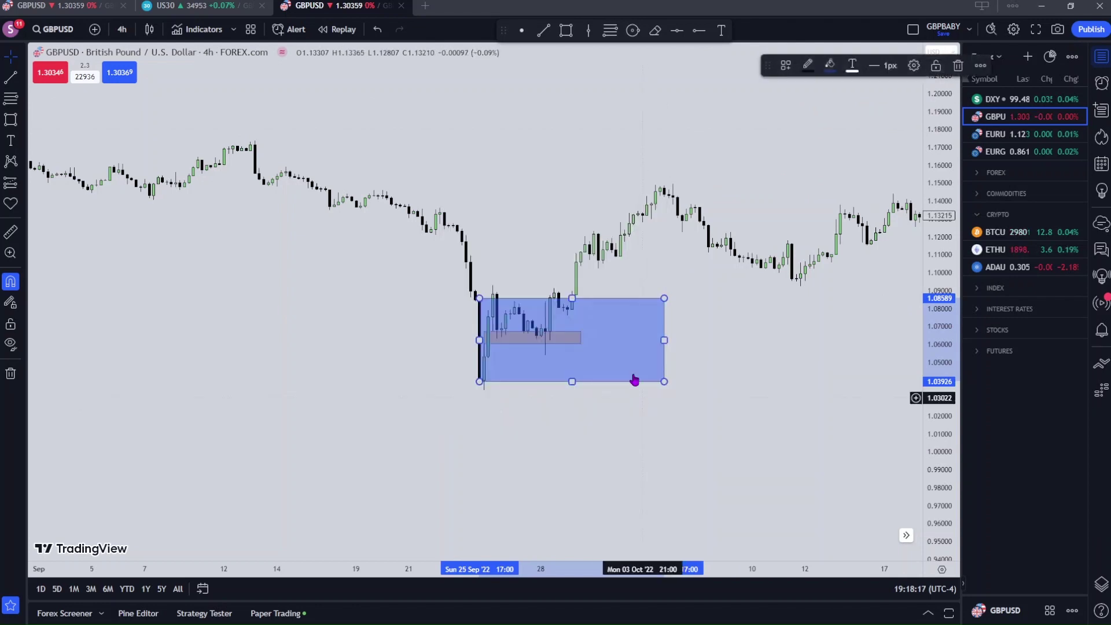
click(829, 65)
click(897, 104)
click(712, 380)
Place a Fibonacci retracement over the GBPUSD order block, starting from its upper edge at 1.08589.
drag(929, 423, 896, 290)
scroll(782, 320, up, 1)
scroll(783, 320, up, 2)
drag(668, 372, 737, 354)
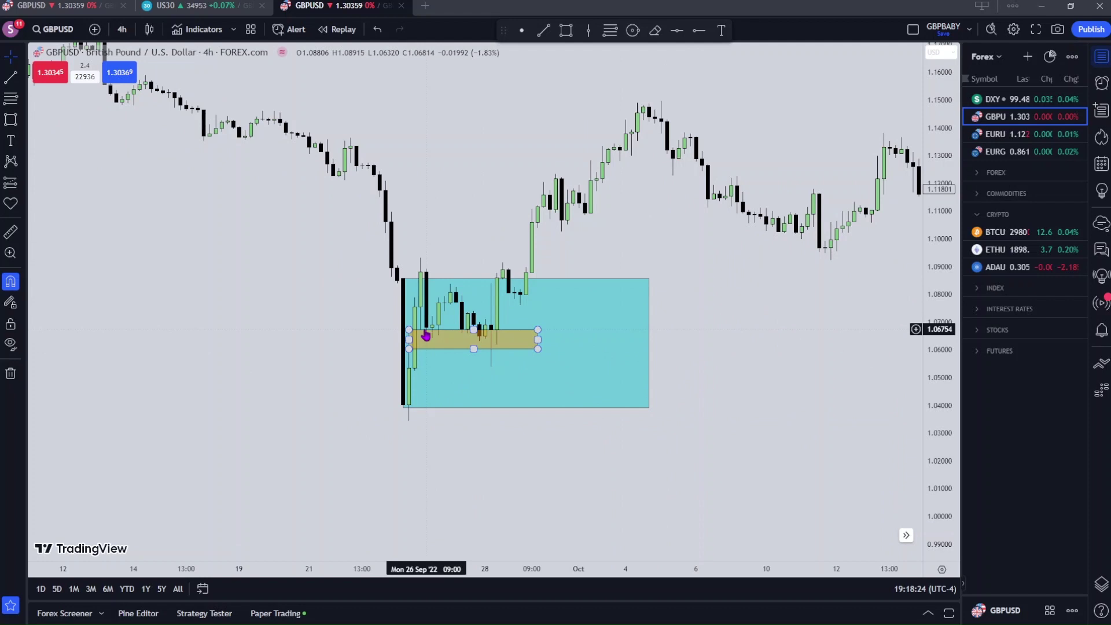
click(497, 336)
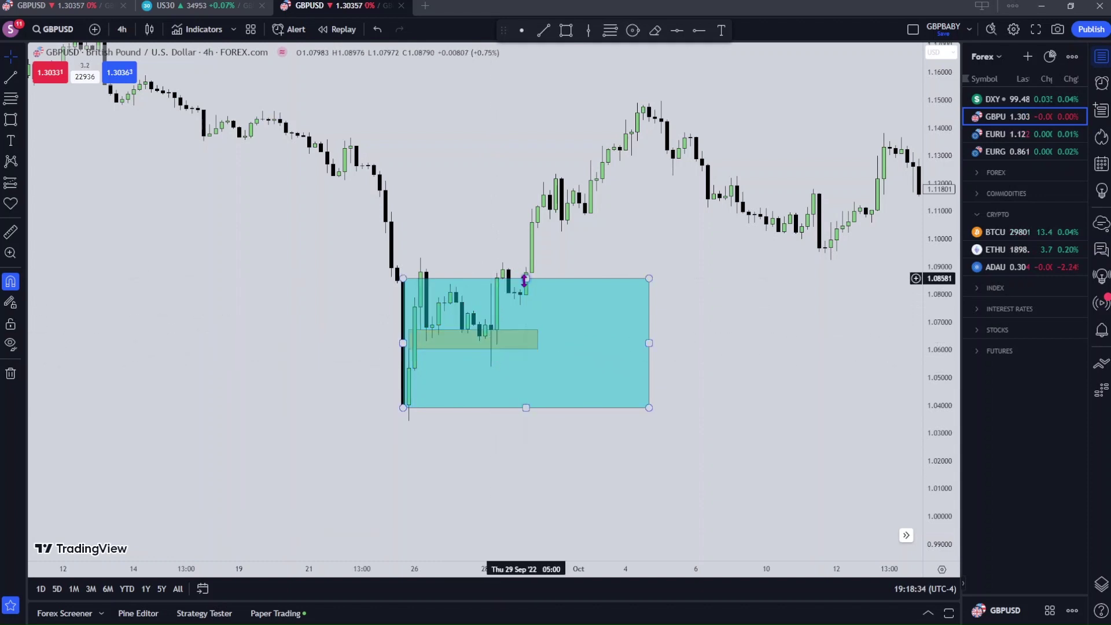
click(404, 280)
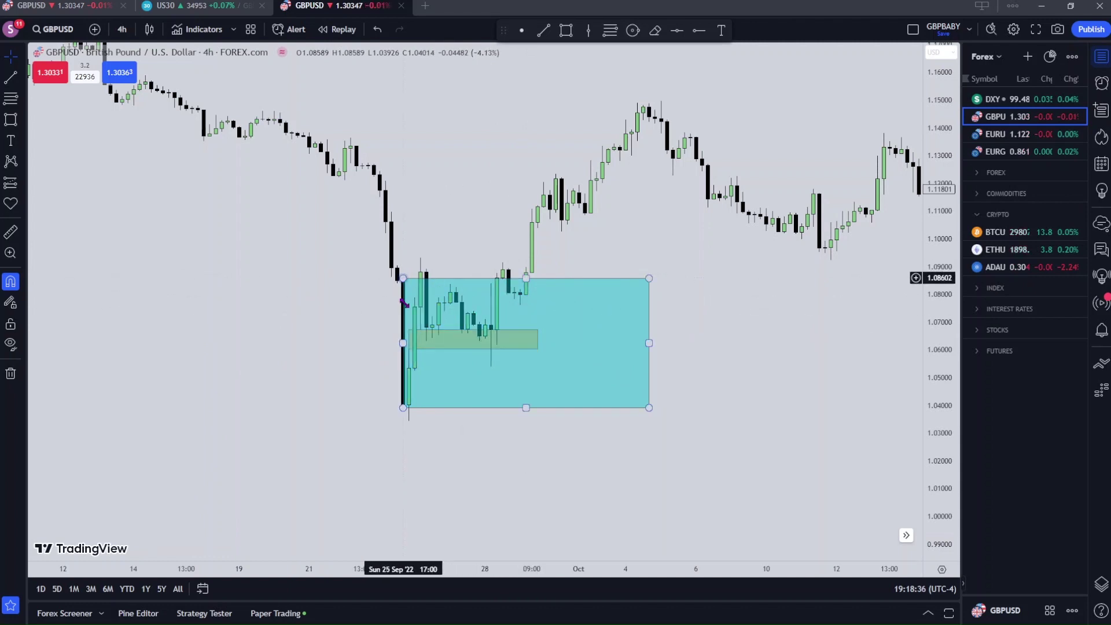
click(394, 425)
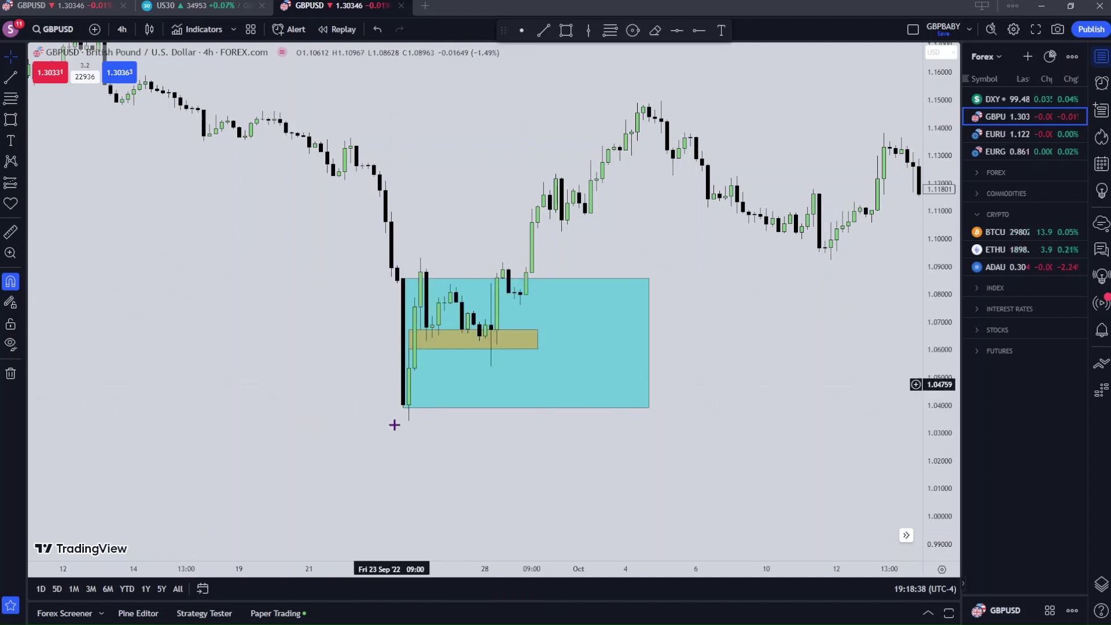
click(10, 98)
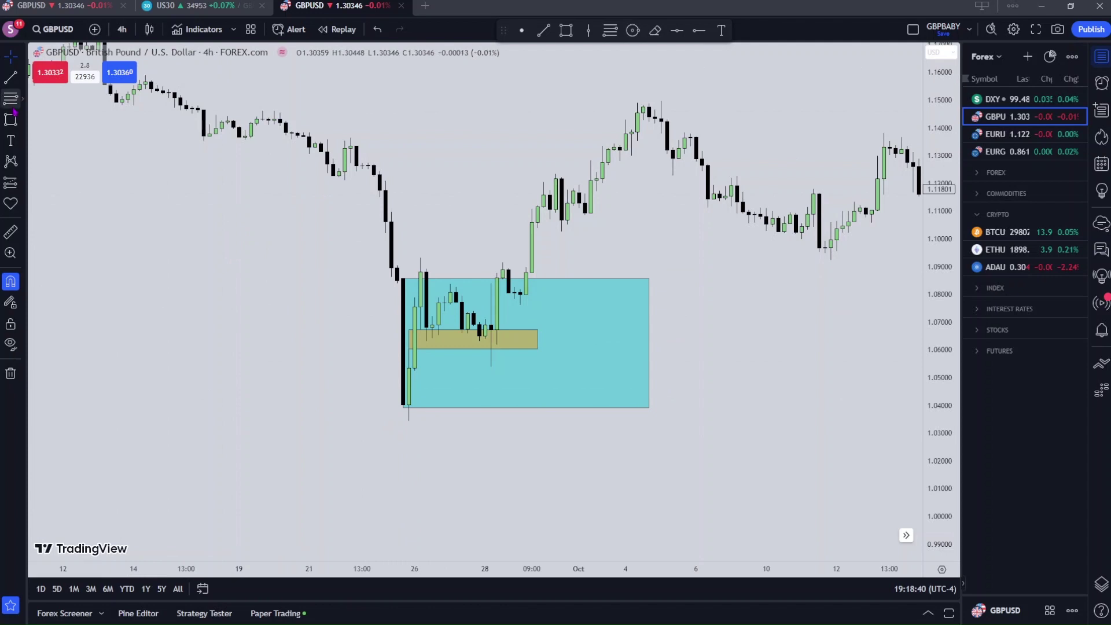
click(404, 281)
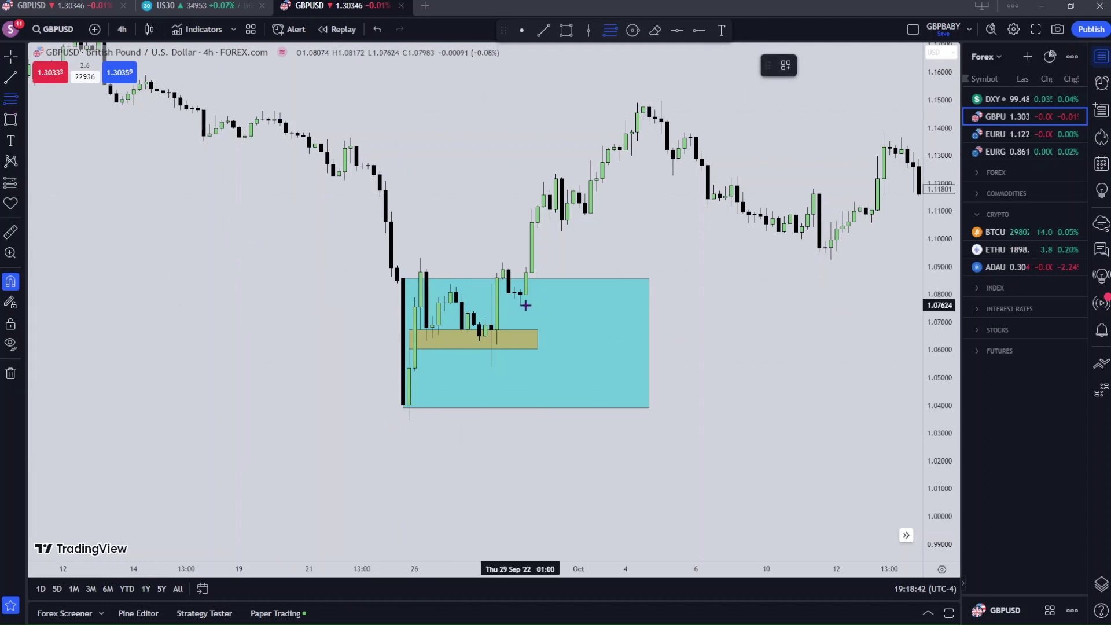
click(403, 279)
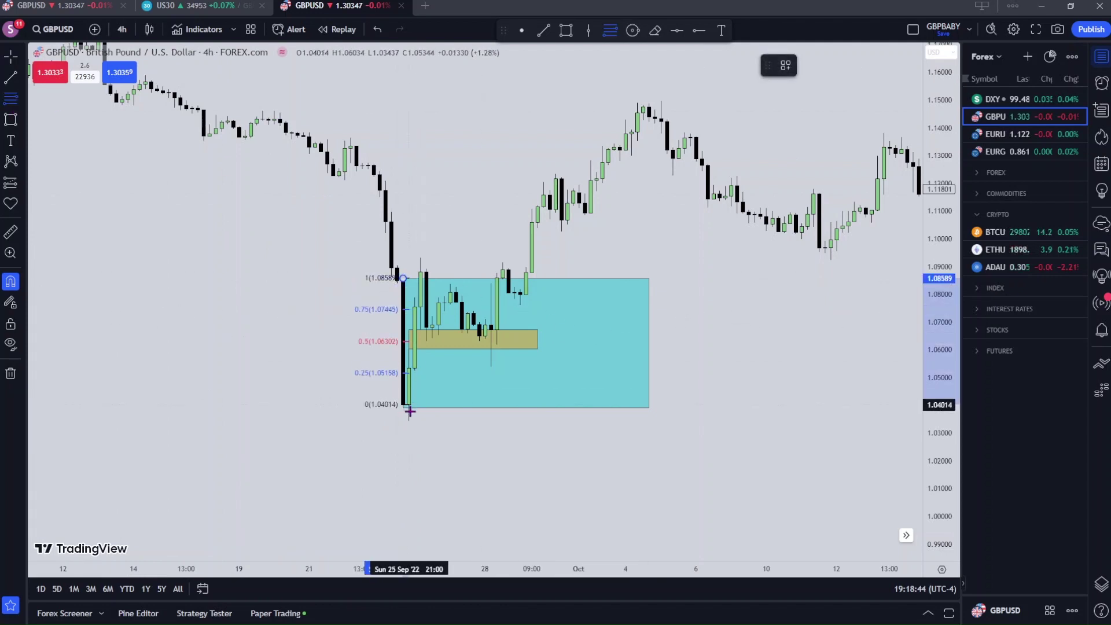
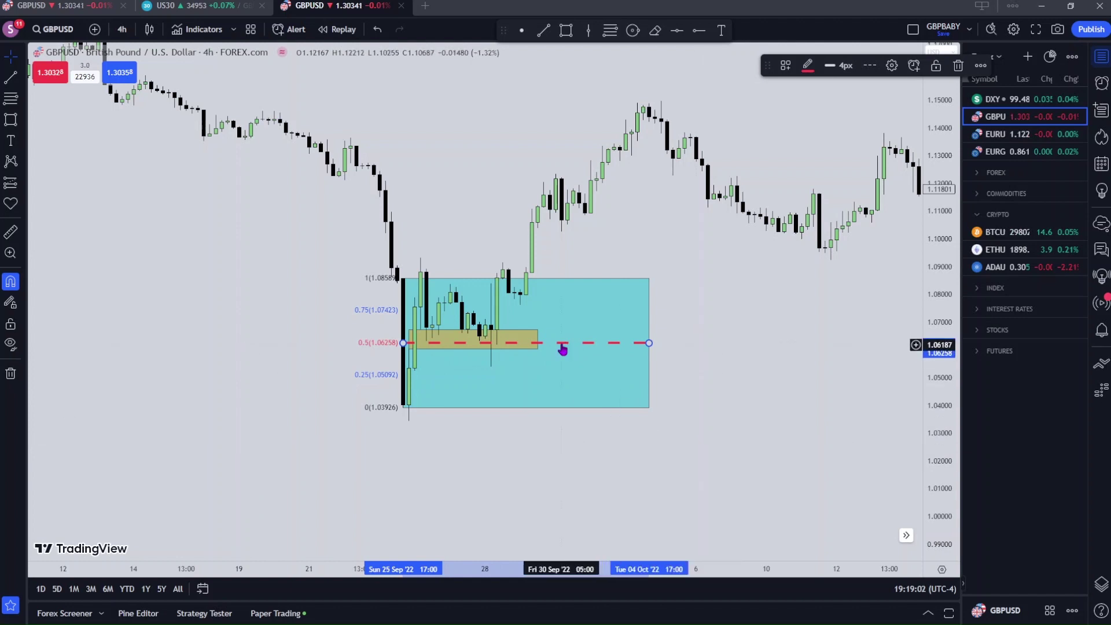
Copy the order block's midpoint line to the 0.75 level at 1.07423, make it dotted, and copy it to the 0.25 level at 1.05092.
drag(564, 349, 566, 312)
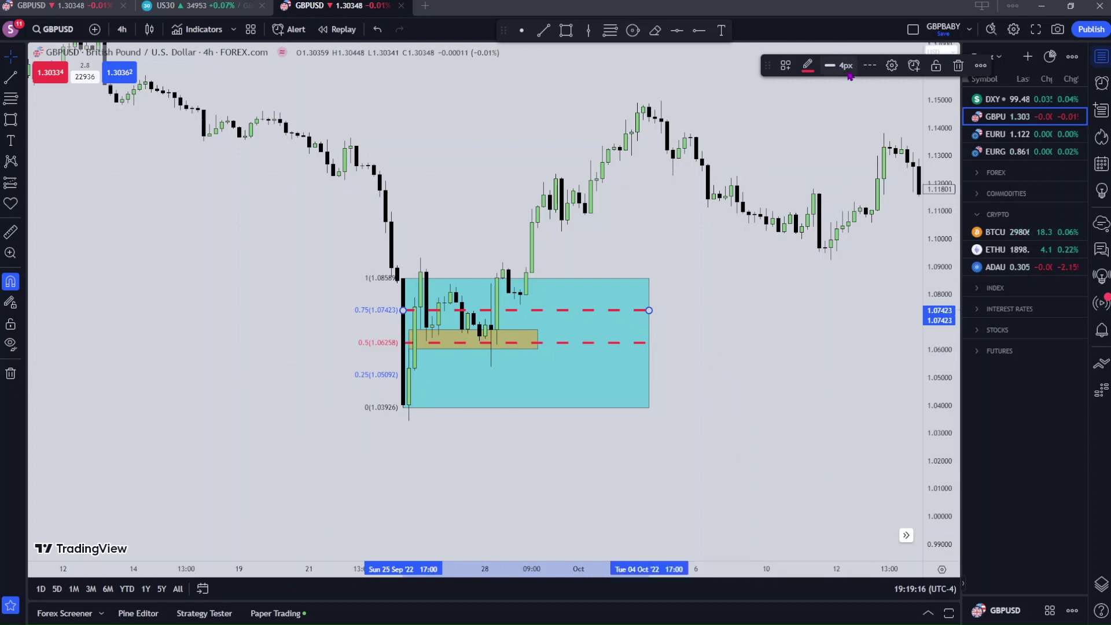
click(869, 65)
click(882, 128)
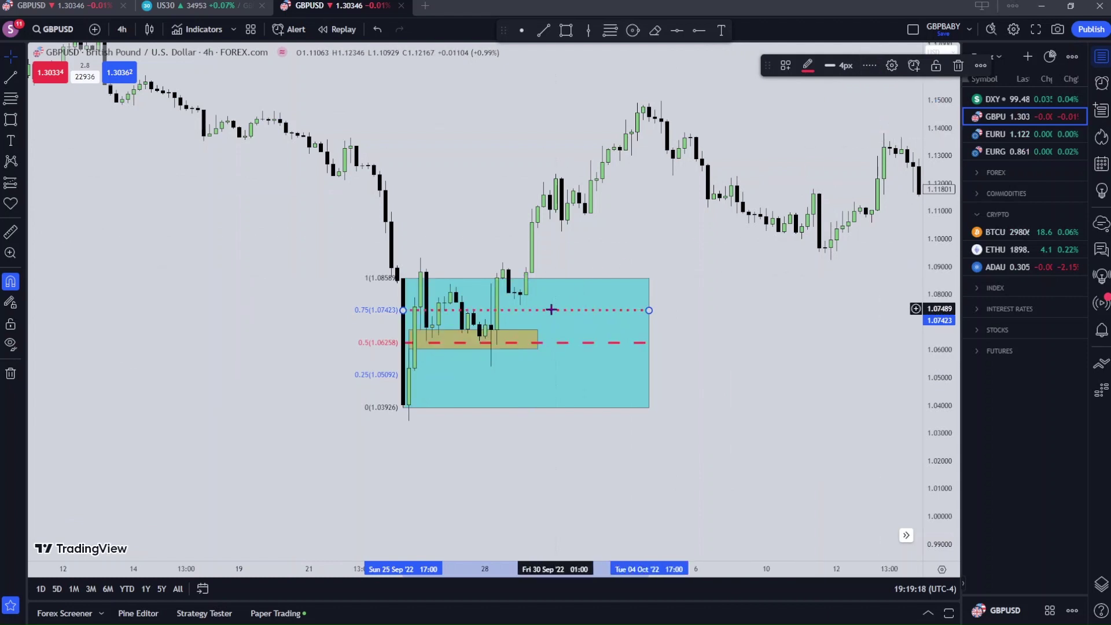
ctrl+drag(551, 309, 551, 375)
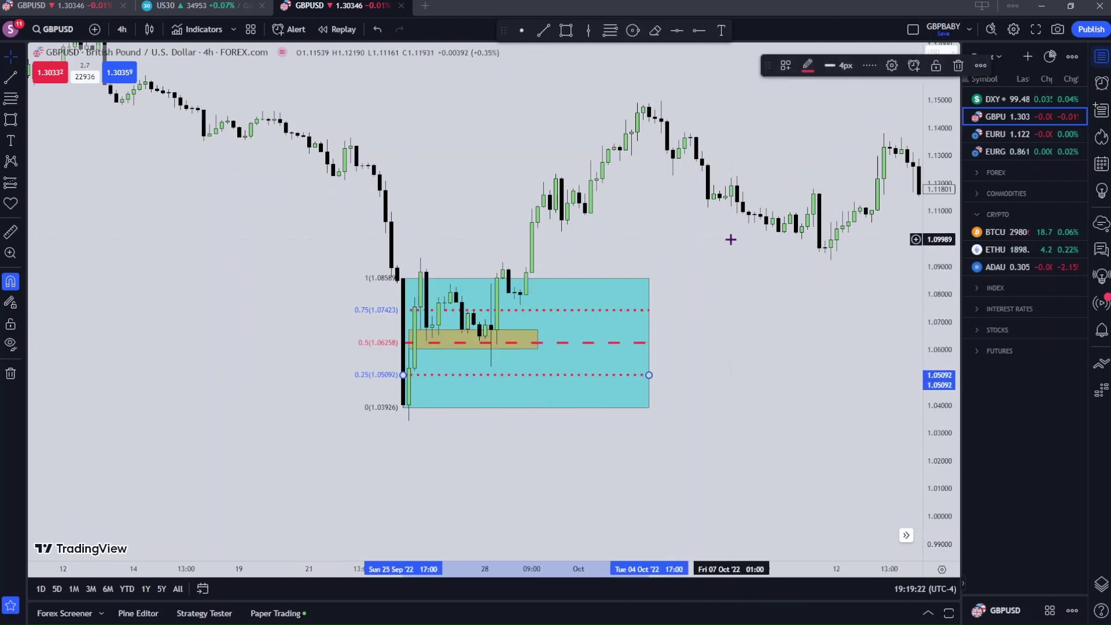
Delete the Fibonacci retracement from the GBPUSD order block, keeping the midpoint and quarter lines.
click(379, 414)
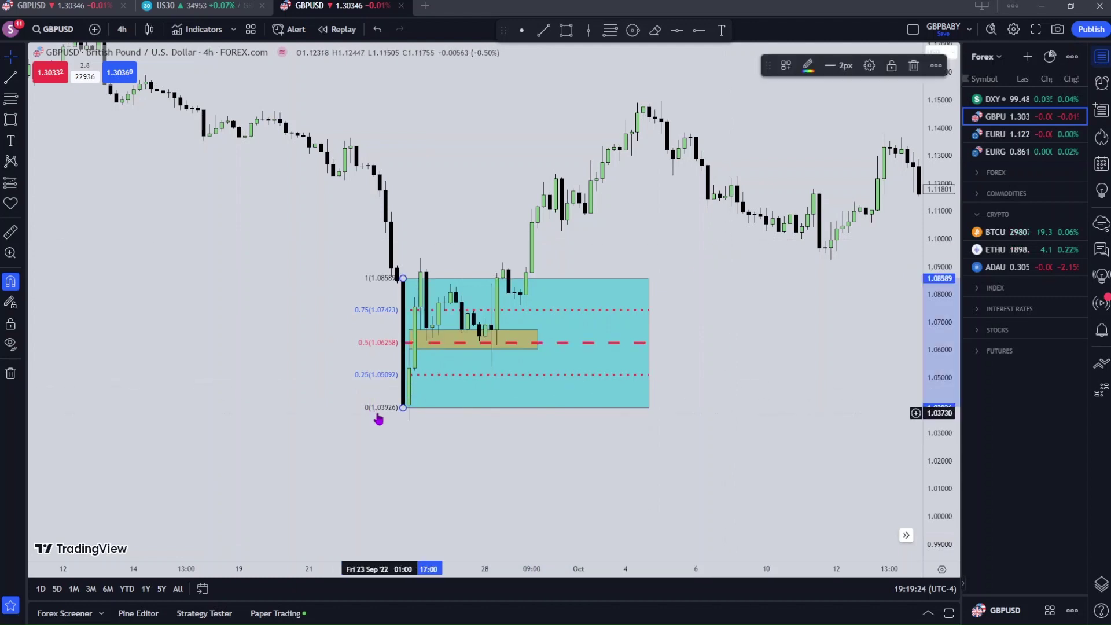
click(354, 416)
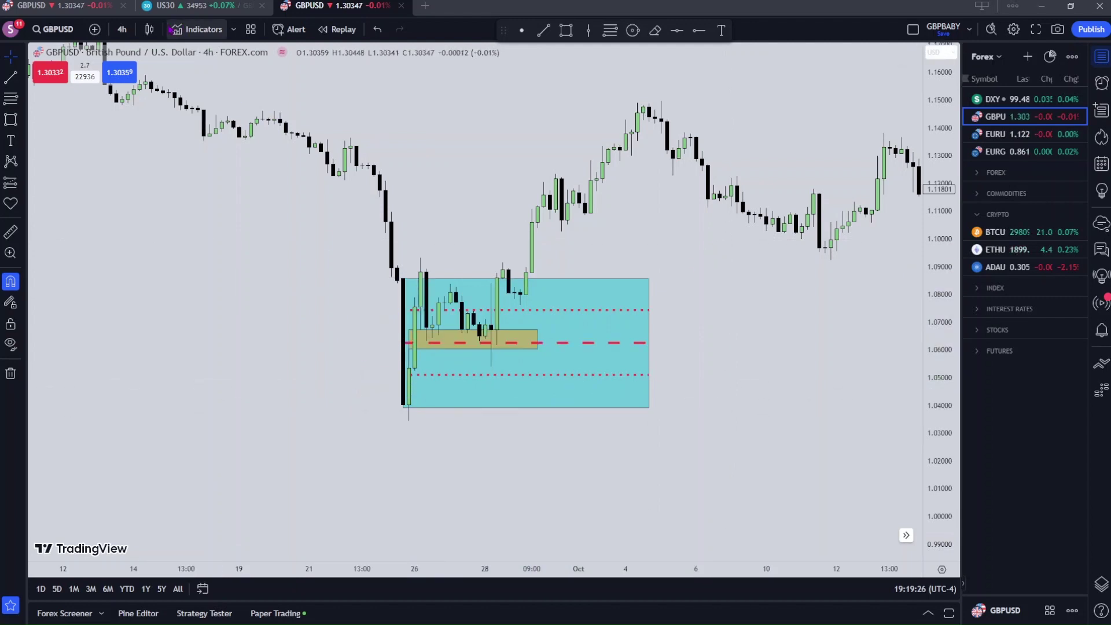
Switch the GBPUSD chart to the 1-hour timeframe and locate the marked order block of 25 September 2022.
click(127, 32)
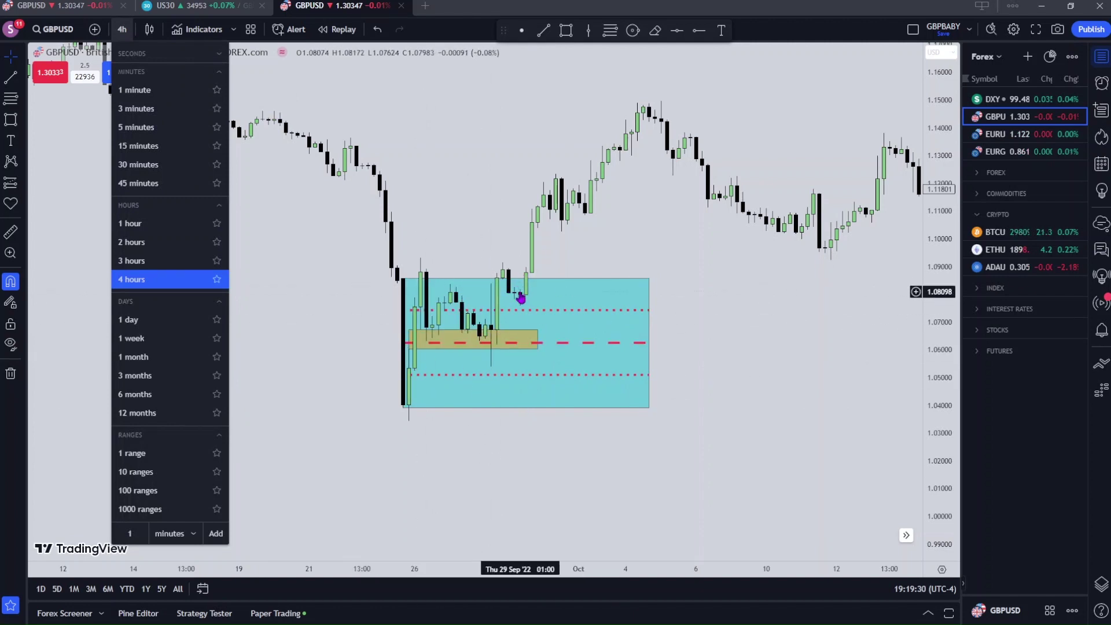
click(142, 229)
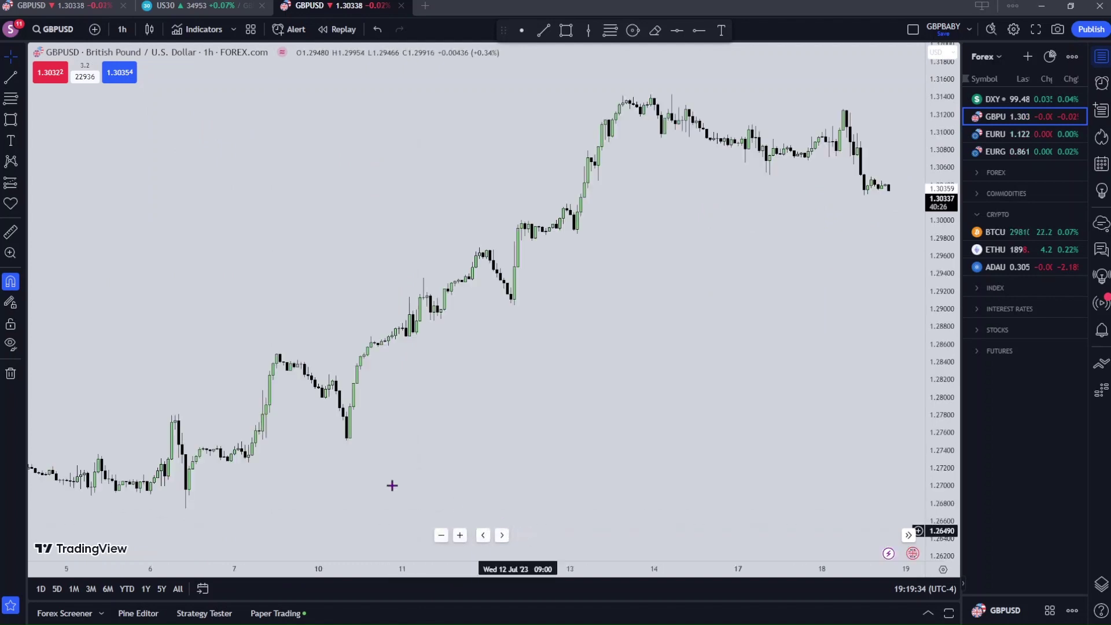
drag(392, 483, 833, 442)
drag(177, 442, 792, 417)
scroll(318, 405, down, 10)
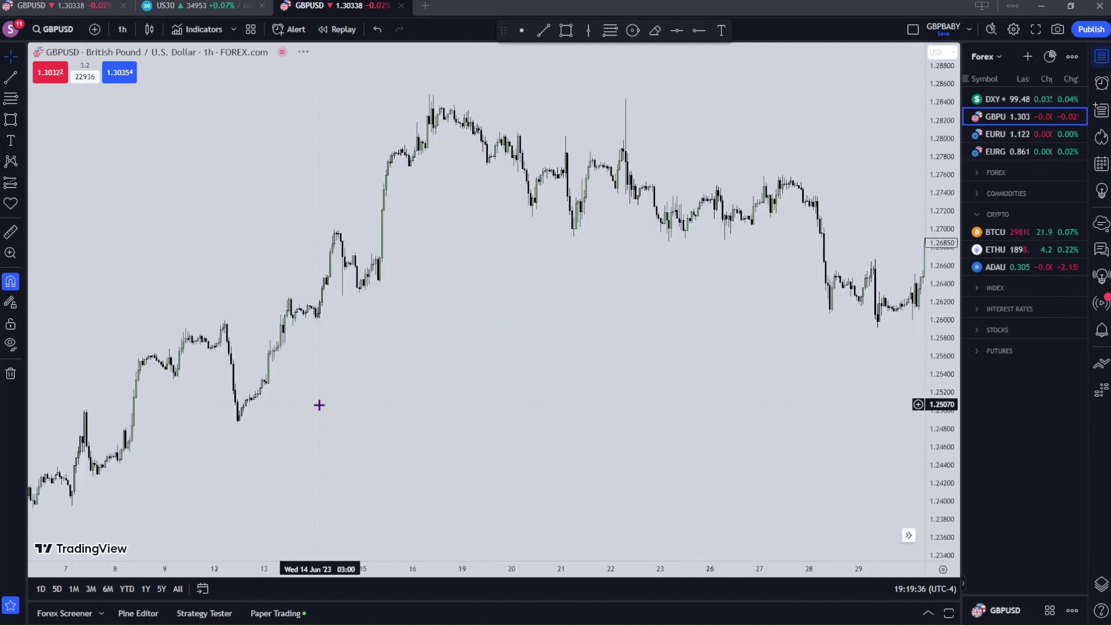
scroll(320, 413, left, 10)
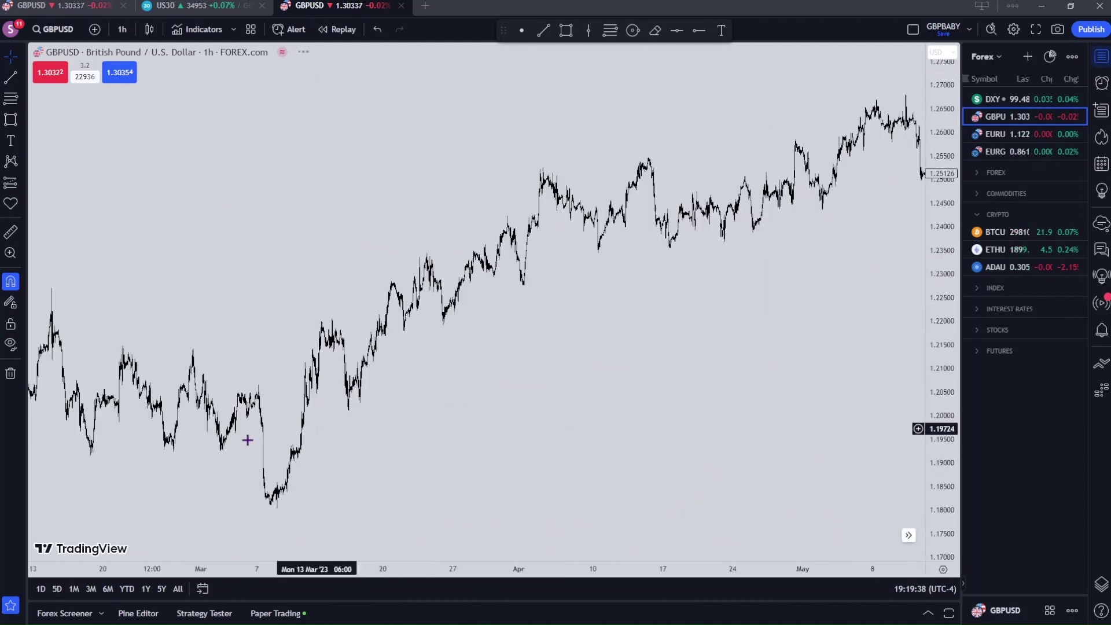
drag(707, 396, 740, 391)
drag(191, 381, 645, 302)
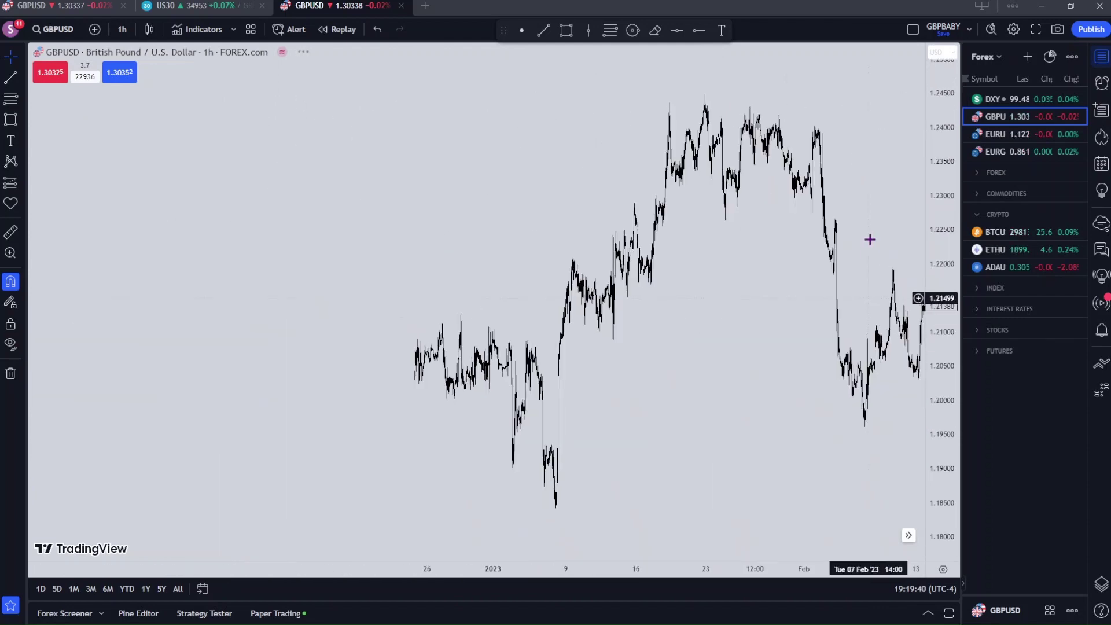
scroll(431, 396, left, 15)
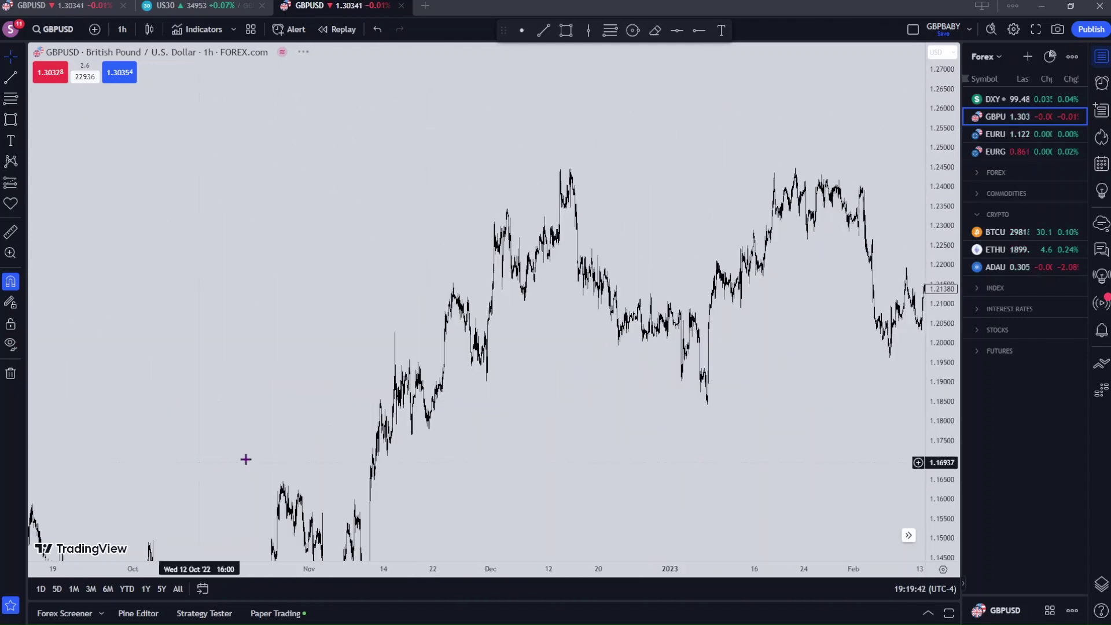
scroll(565, 174, left, 15)
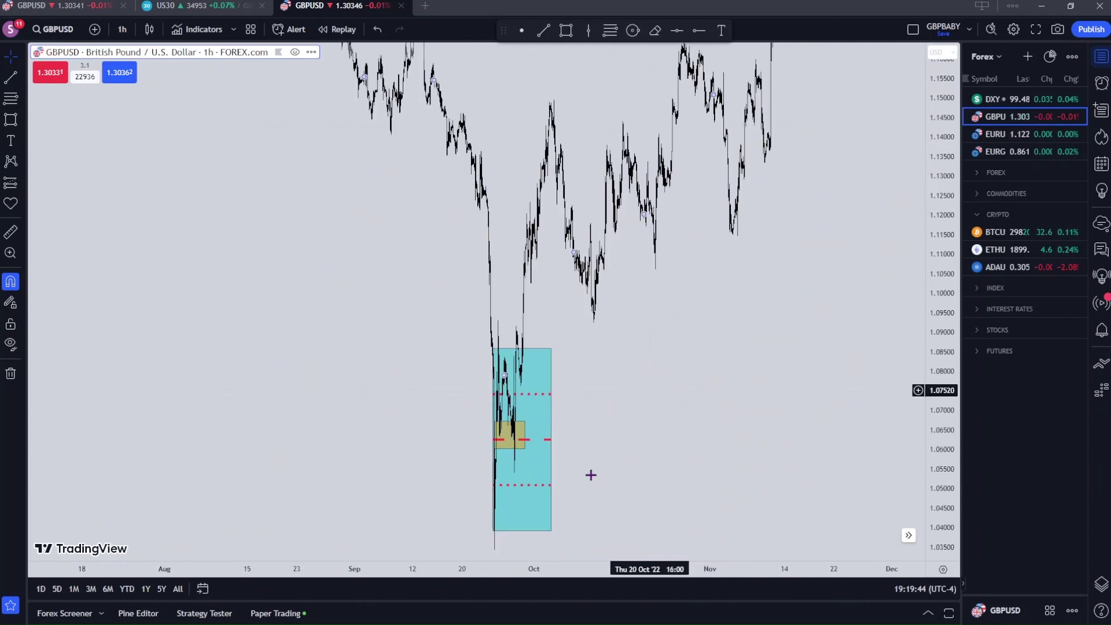
scroll(356, 310, up, 5)
scroll(463, 441, left, 10)
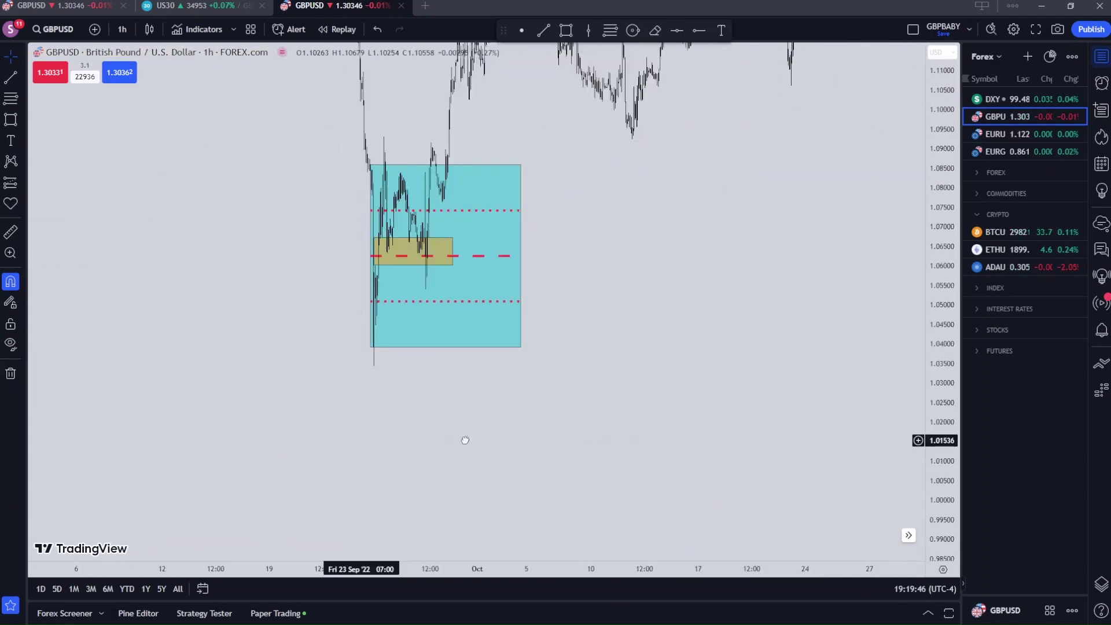
scroll(471, 442, up, 8)
drag(161, 411, 723, 416)
scroll(526, 420, up, 2)
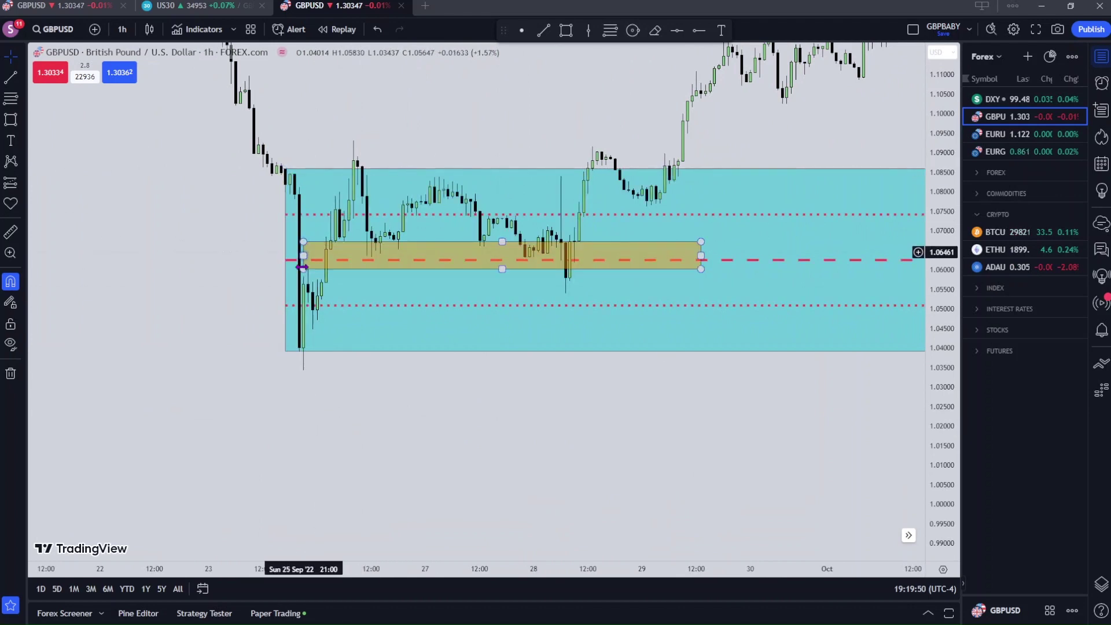
Examine the 1-hour candles' reaction at the order block's midpoint and fair value gap between 25 and 29 September 2022.
click(304, 356)
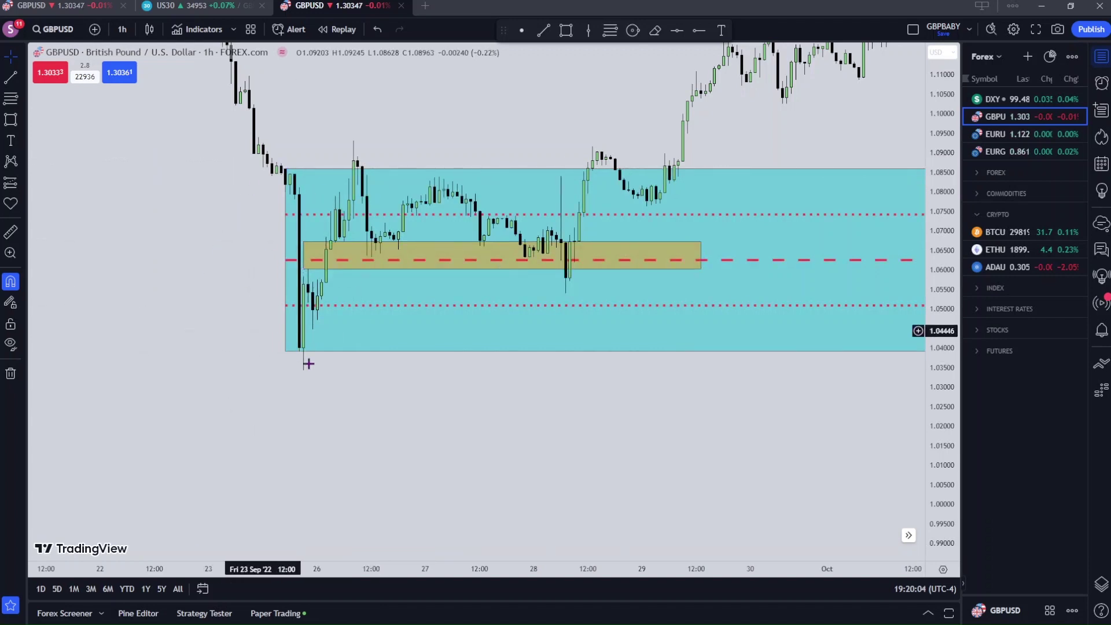
click(303, 263)
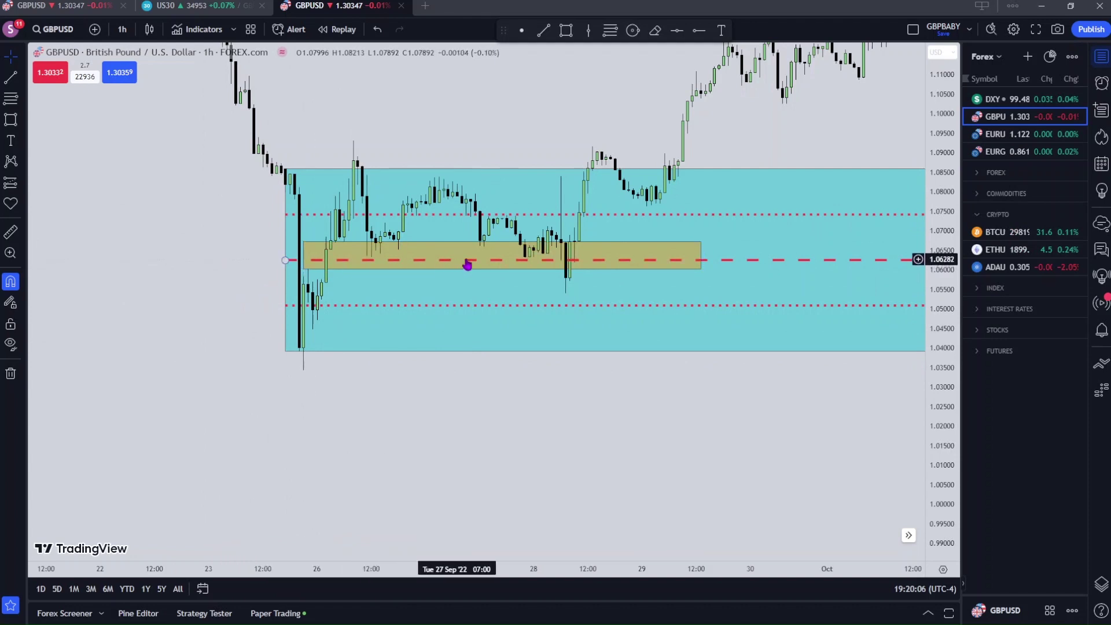
click(613, 264)
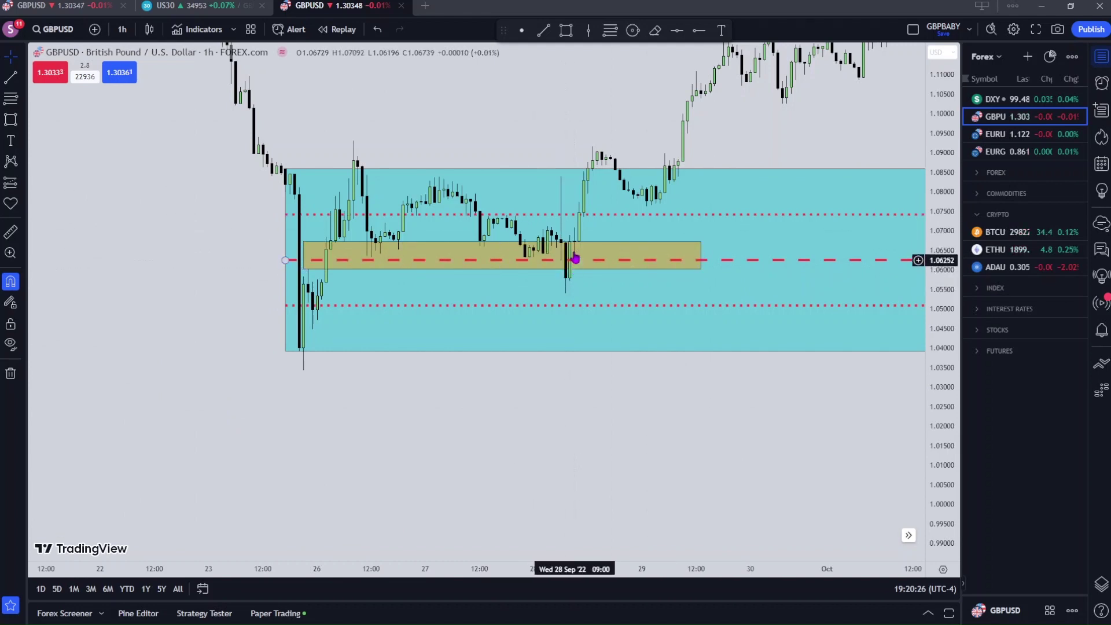
drag(575, 259, 303, 264)
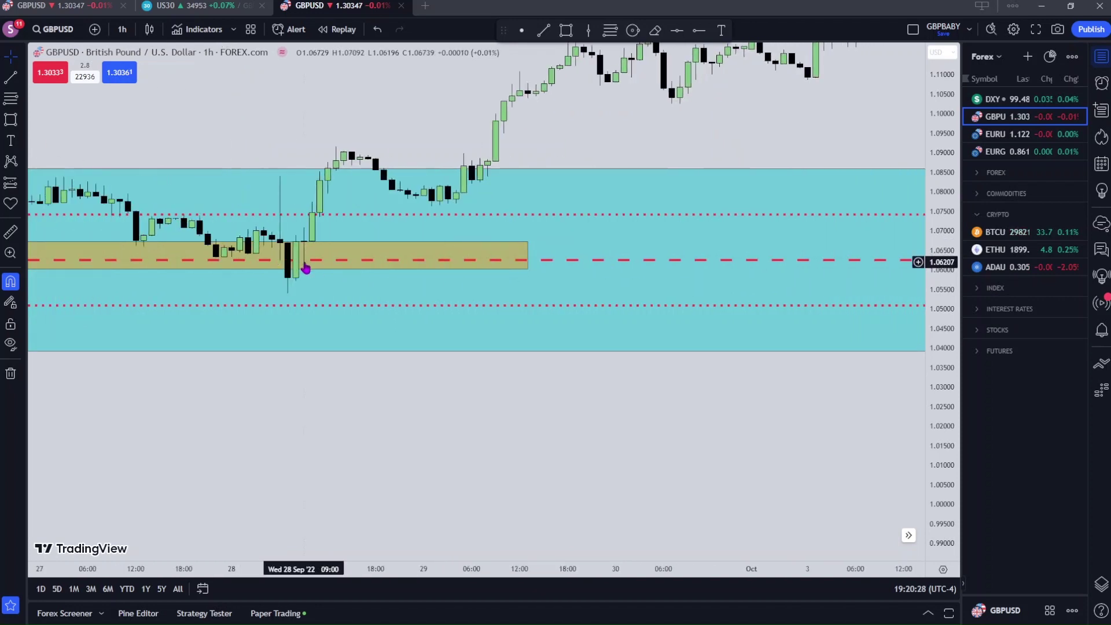
click(313, 246)
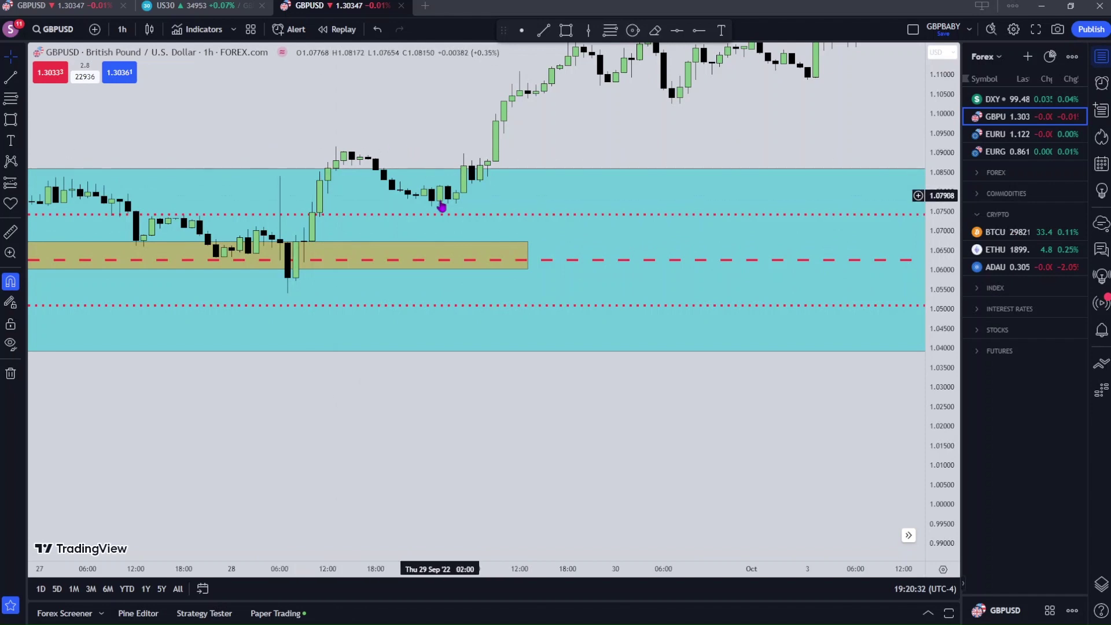
scroll(518, 101, down, 3)
scroll(518, 101, down, 3)
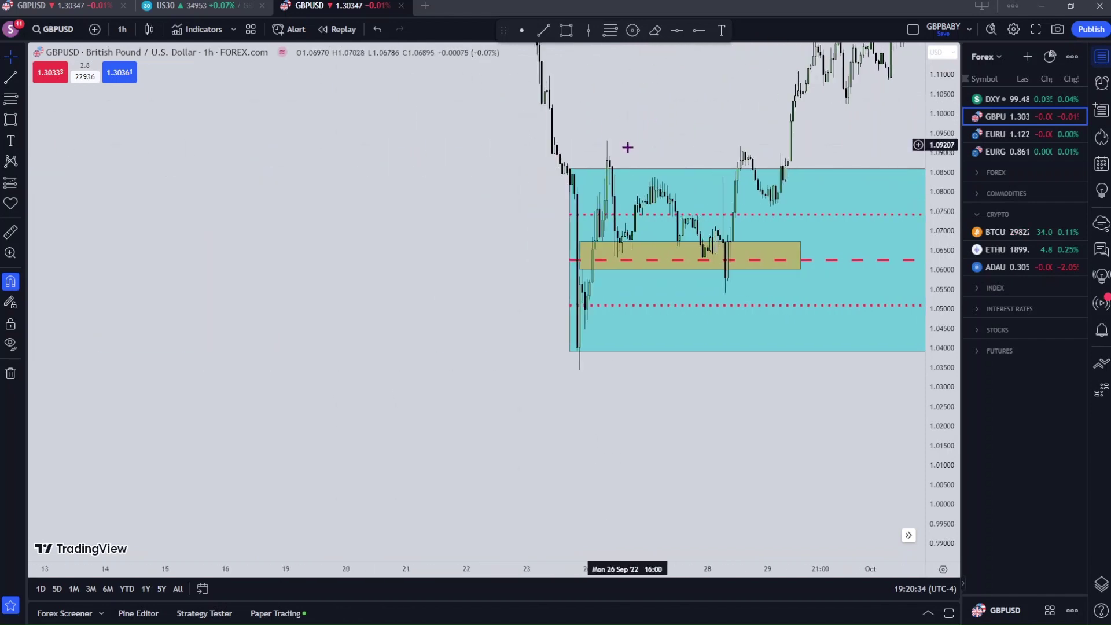
Return the GBPUSD chart to the 4-hour timeframe and locate the marked September 2022 order block.
click(122, 29)
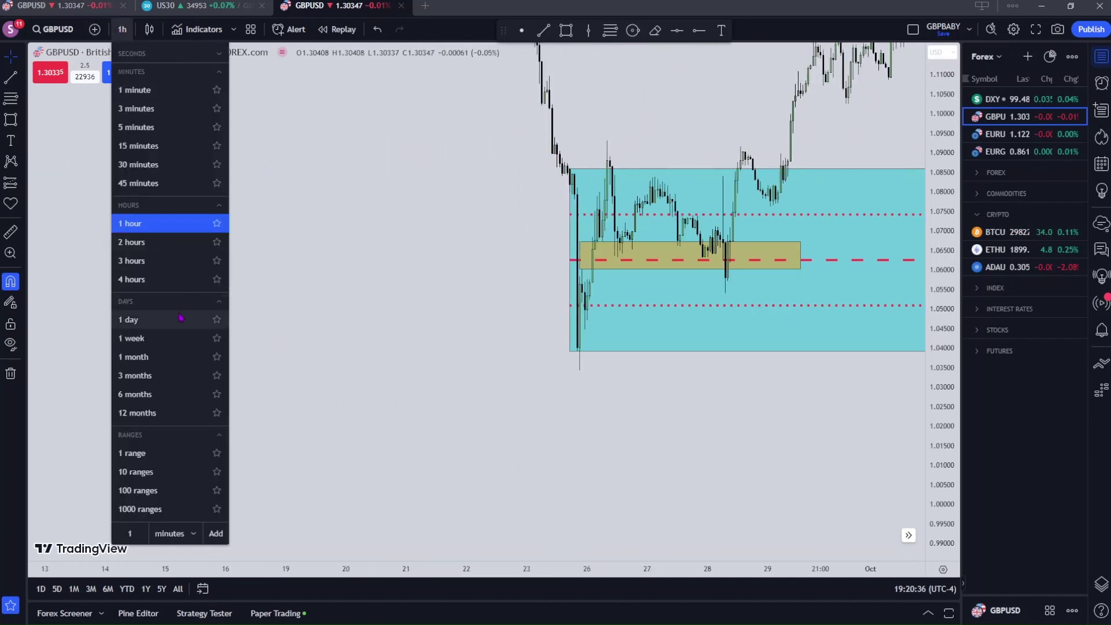
click(168, 278)
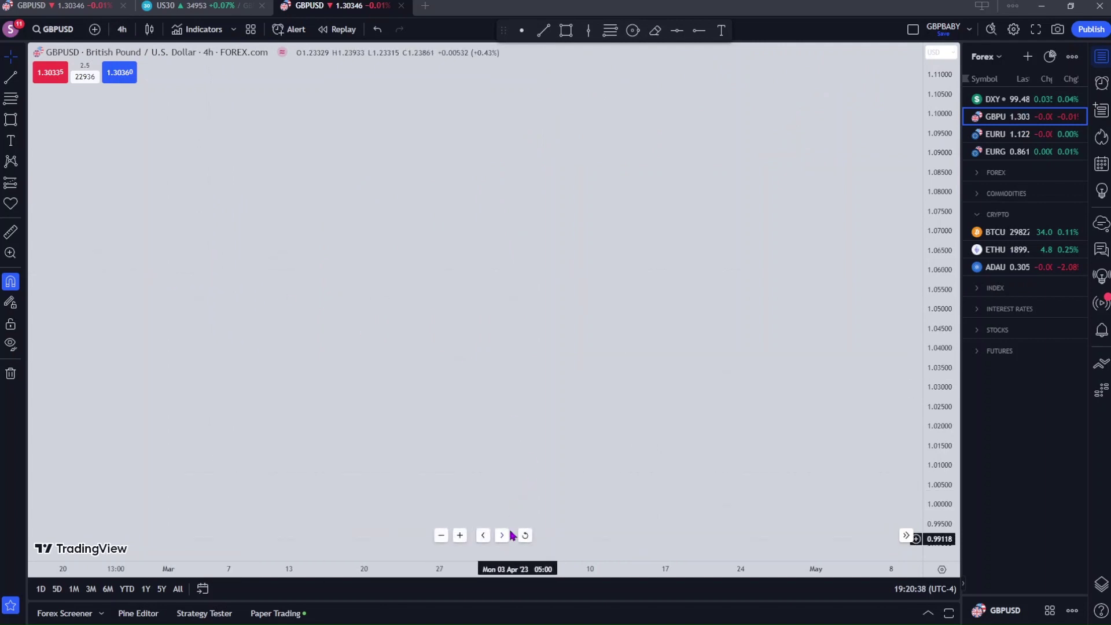
scroll(480, 435, down, 2)
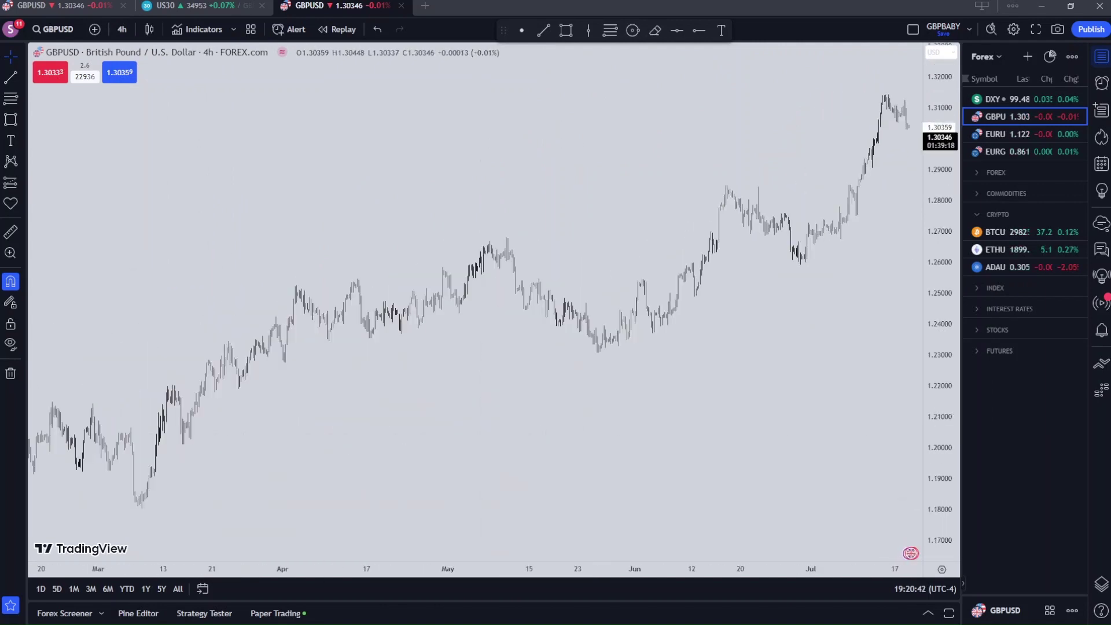
scroll(349, 401, left, 10)
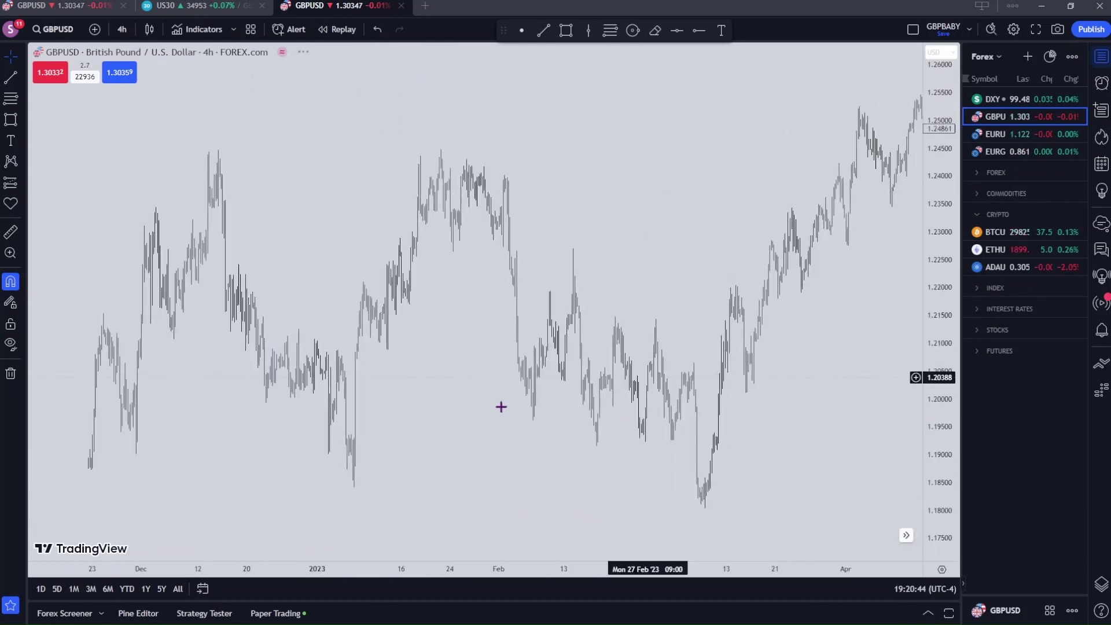
scroll(500, 407, left, 10)
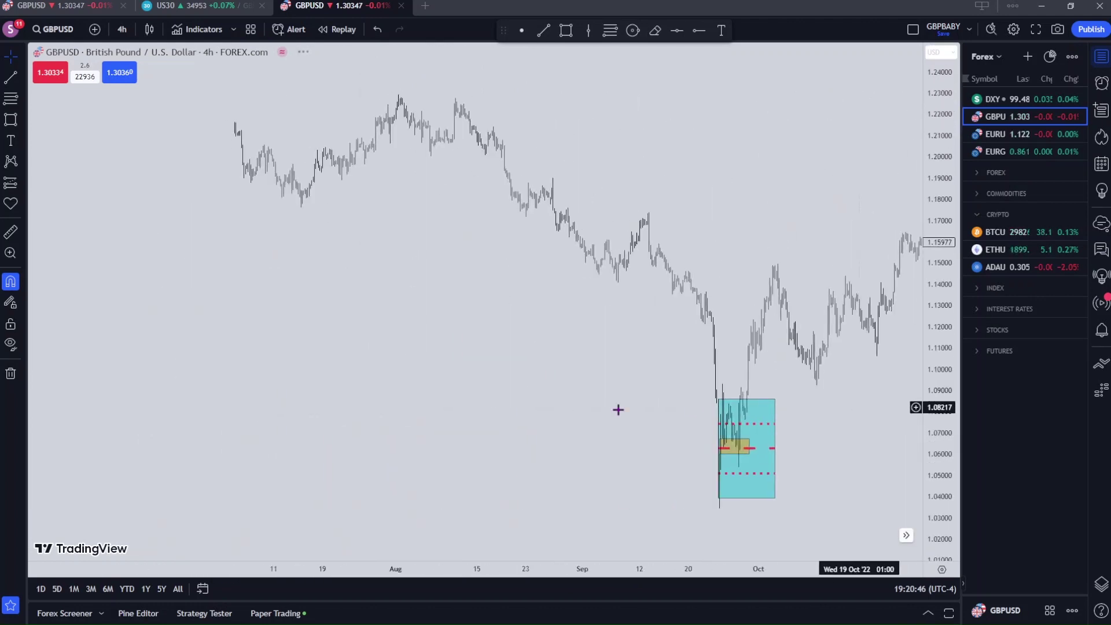
scroll(618, 410, up, 4)
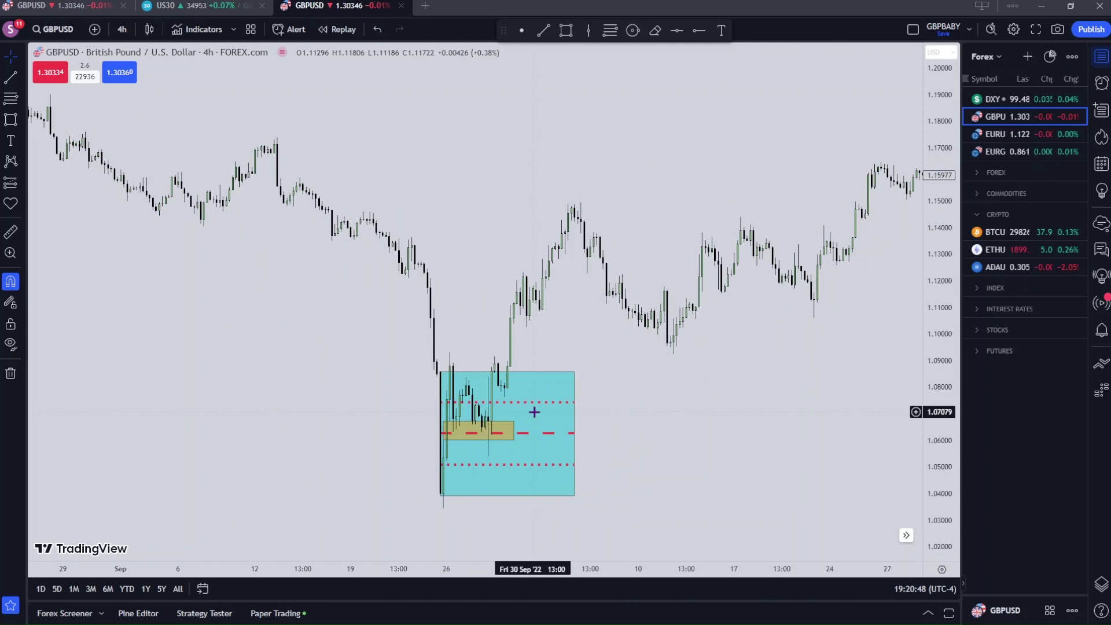
scroll(534, 411, up, 2)
scroll(608, 427, left, 6)
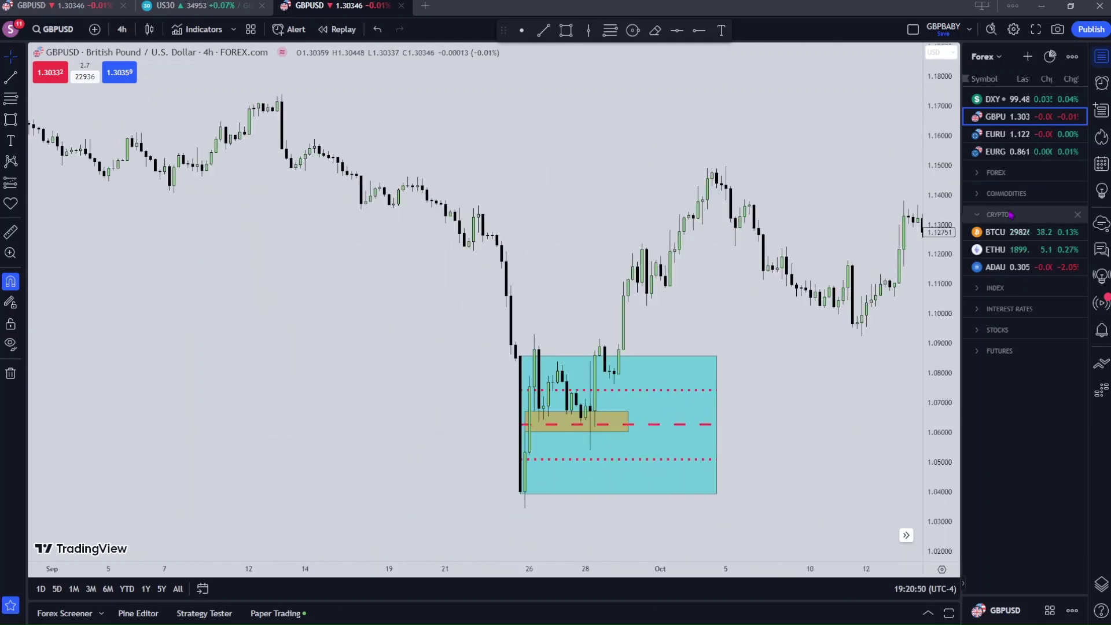
Hide the watchlist to give the GBPUSD chart more room around the order block.
click(1100, 57)
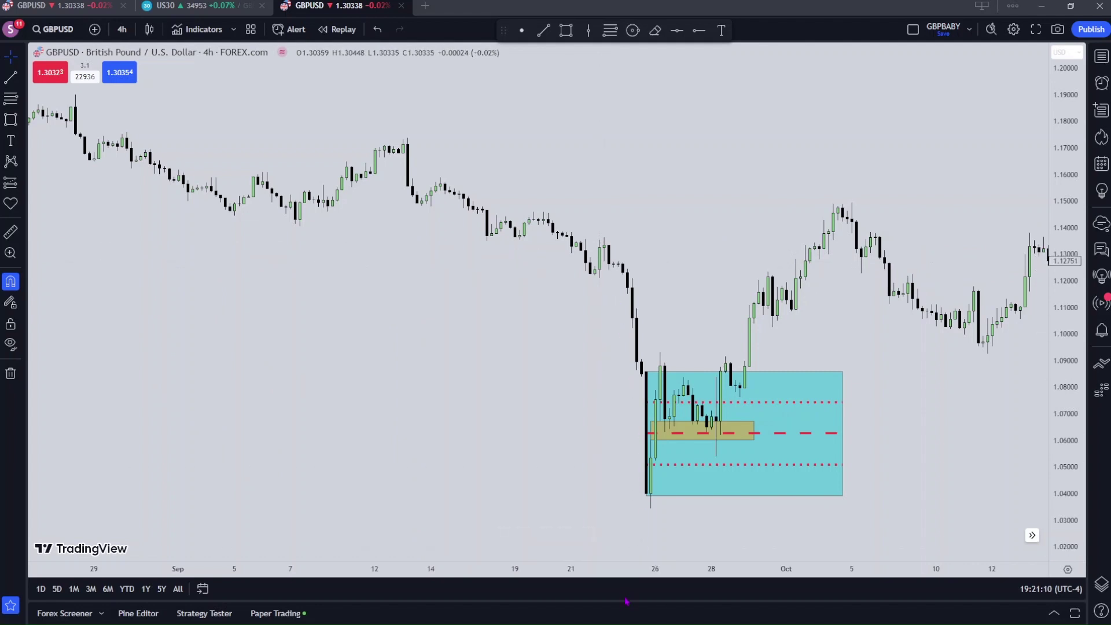
scroll(555, 393, up, 2)
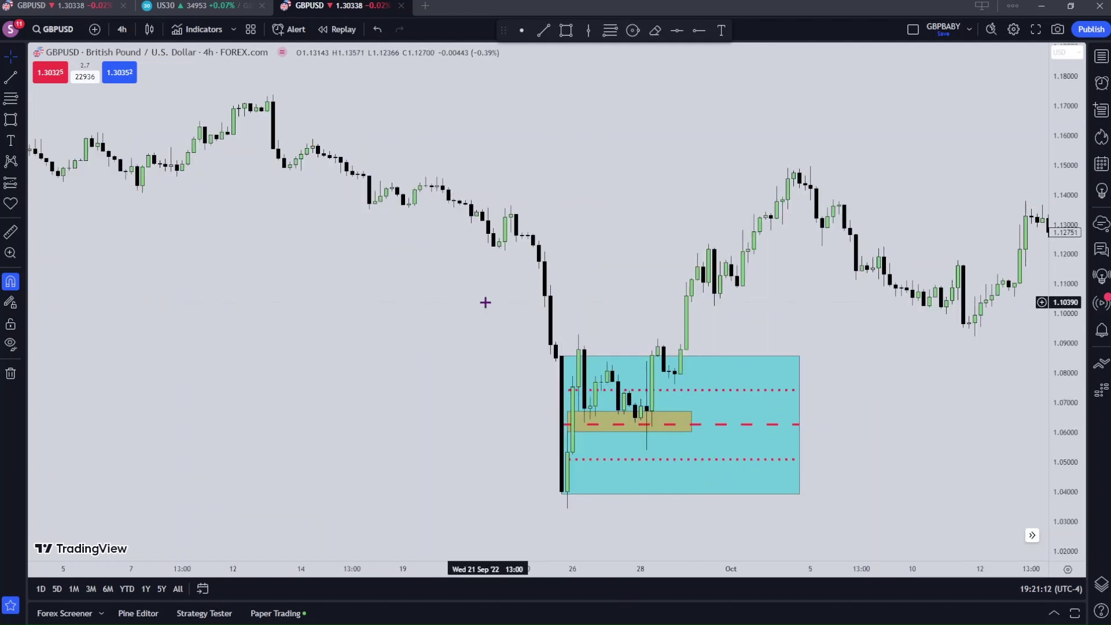